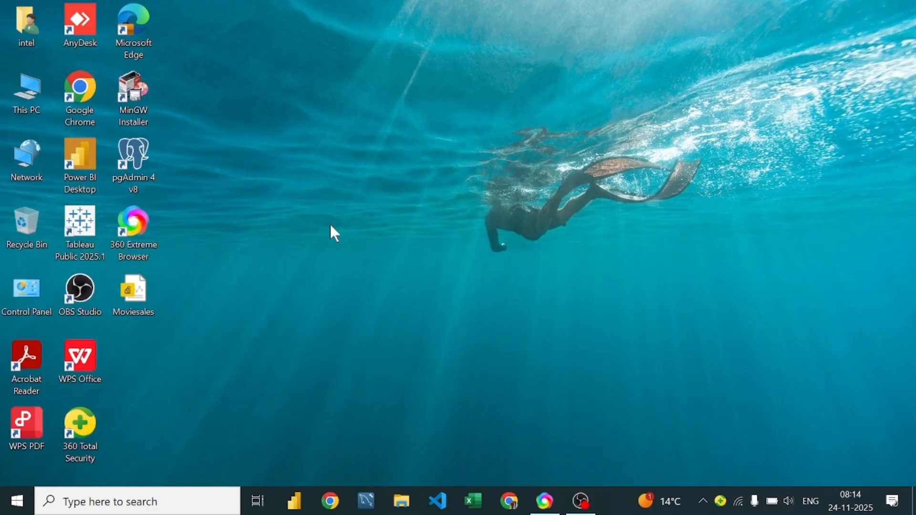
right_click(505, 72)
click(546, 117)
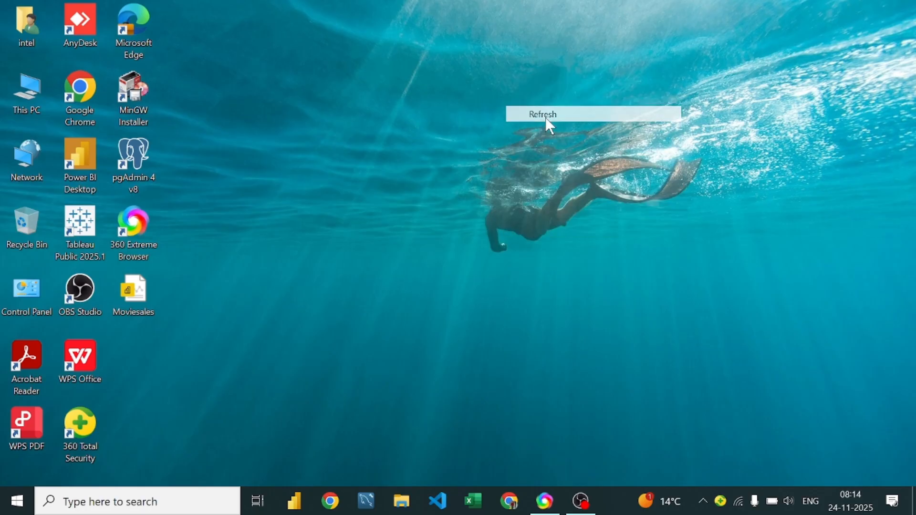
right_click(546, 120)
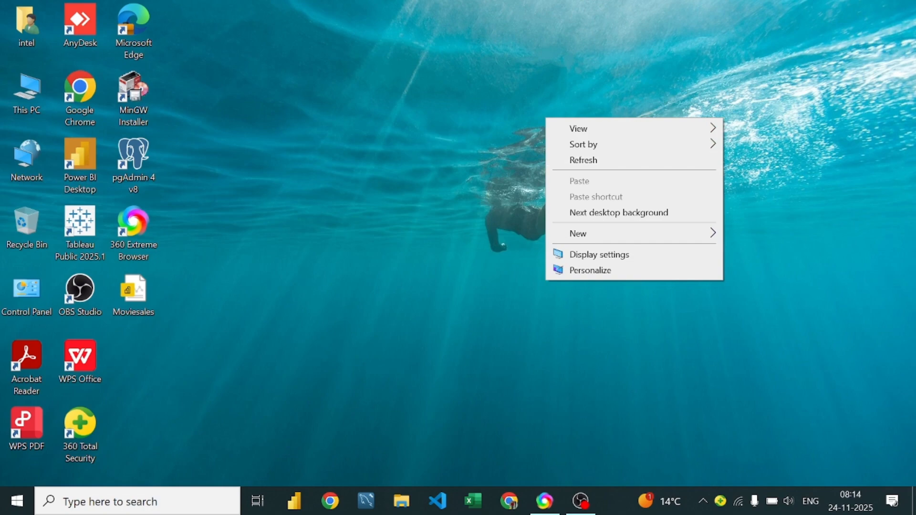
click(915, 119)
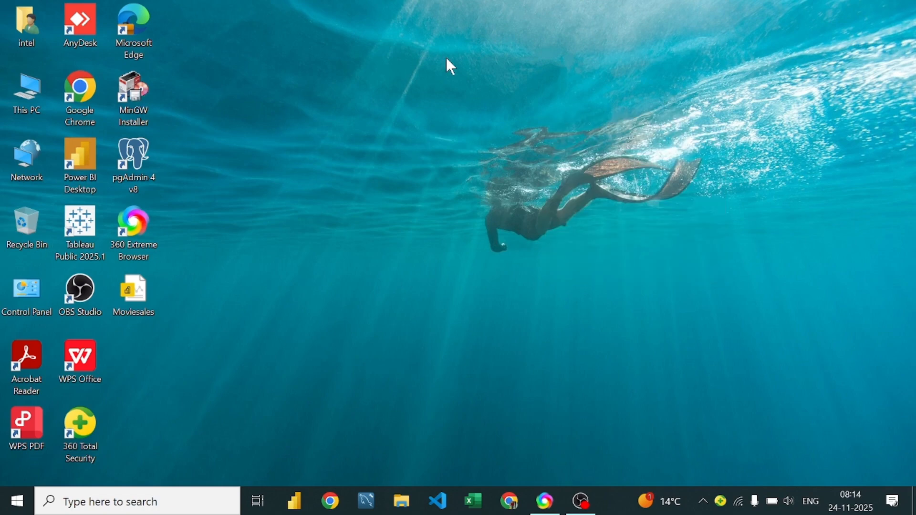
right_click(453, 69)
click(509, 110)
Step: Switch to the Google Meet call, present the entire screen, and minimize the browser window
click(547, 501)
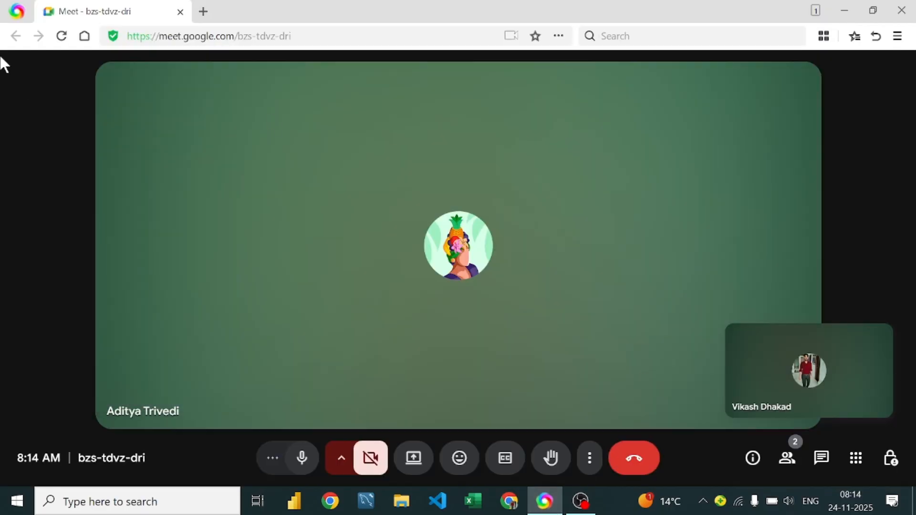
click(419, 469)
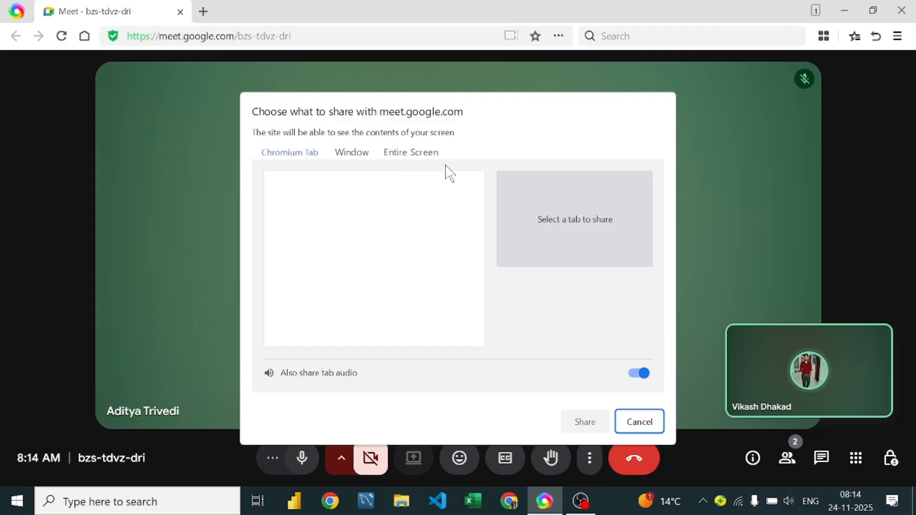
click(436, 153)
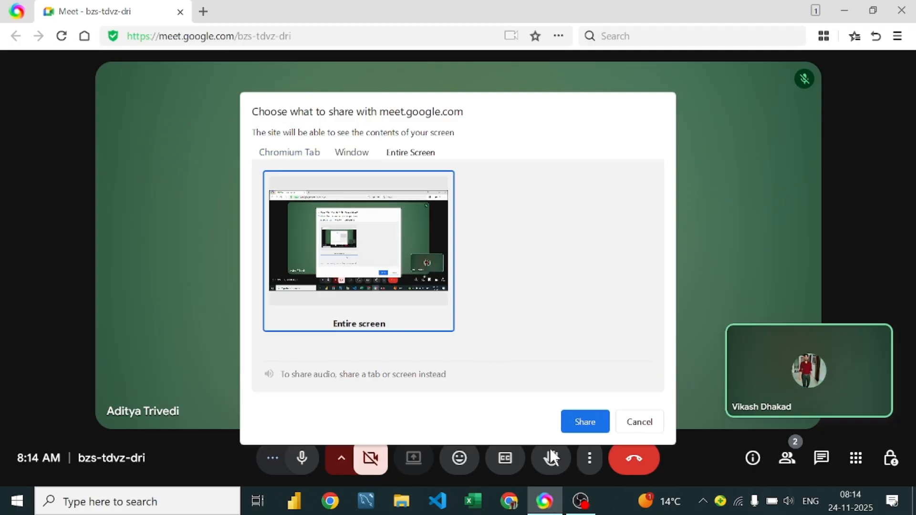
click(590, 422)
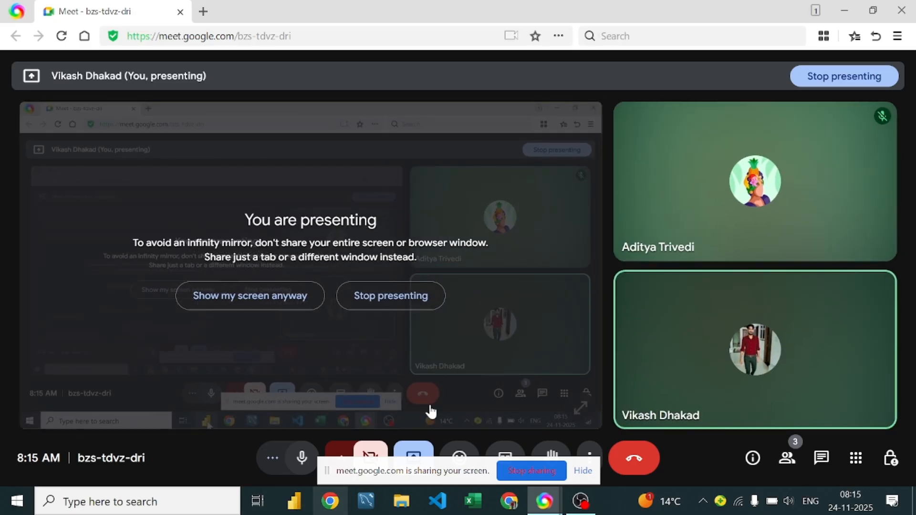
click(838, 6)
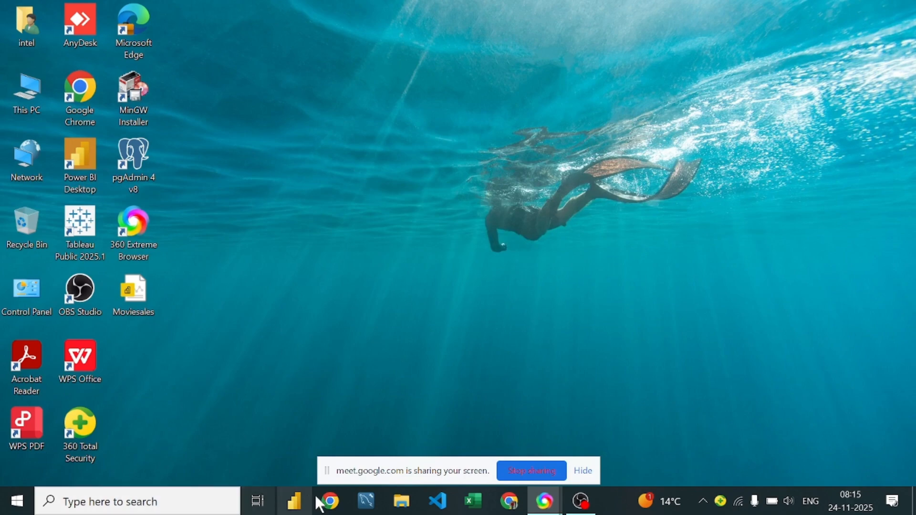
Step: Open Notepad and enter the heading "Data Modeling" in the blank document
click(102, 506)
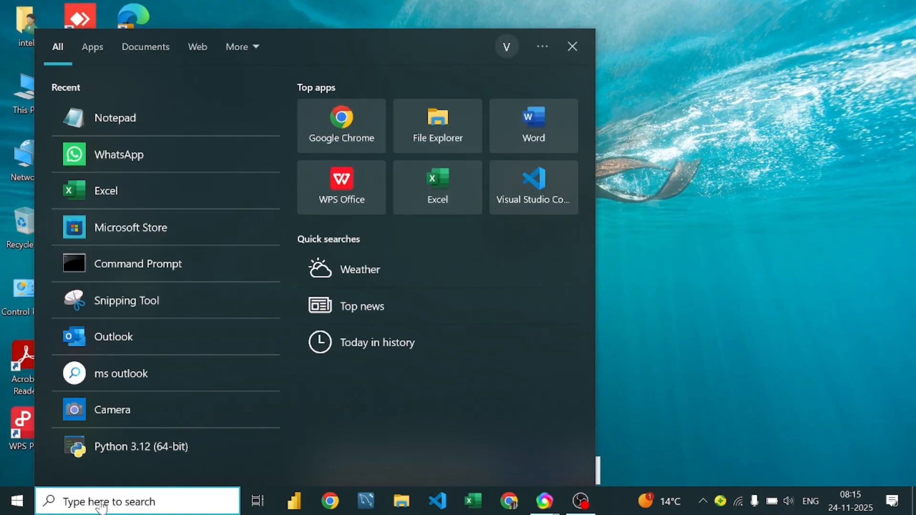
text(notep)
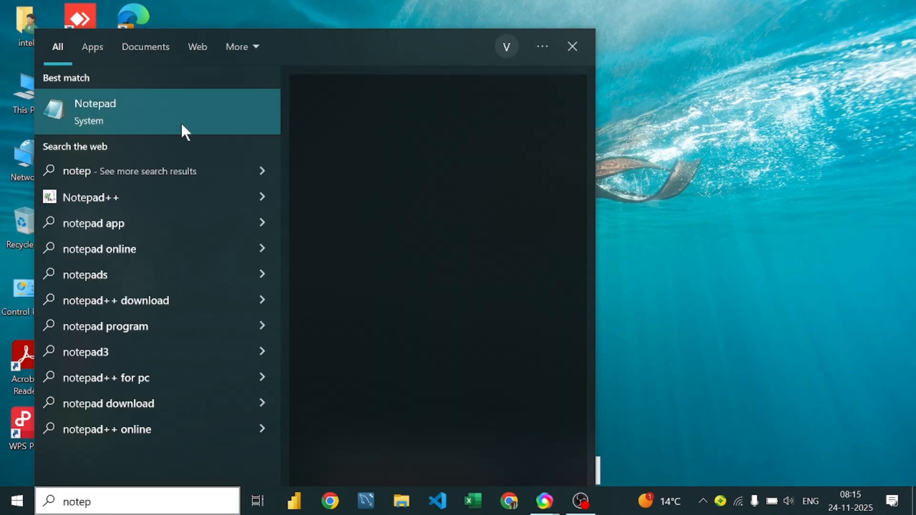
click(182, 126)
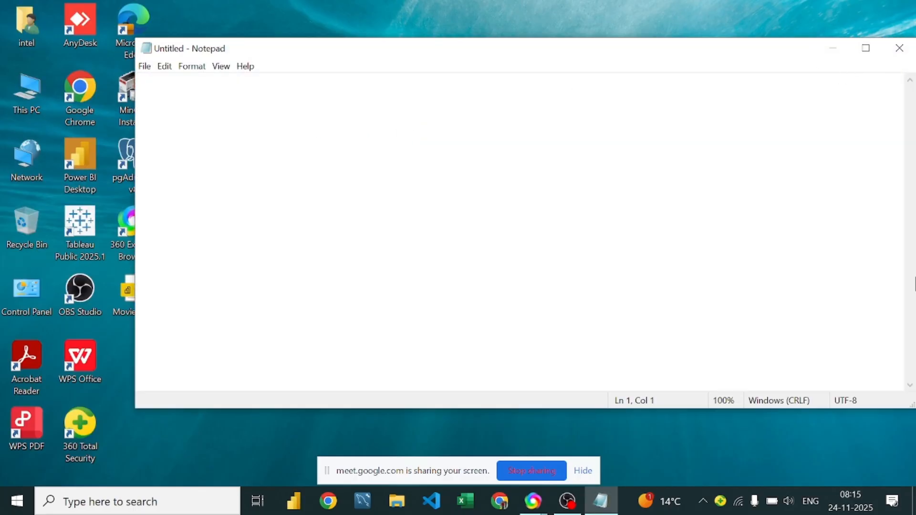
text(Data)
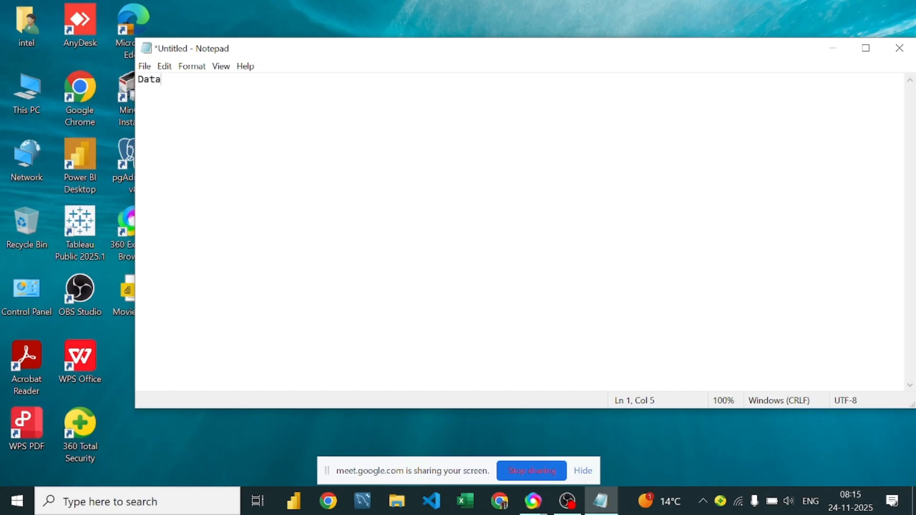
text( Modeling)
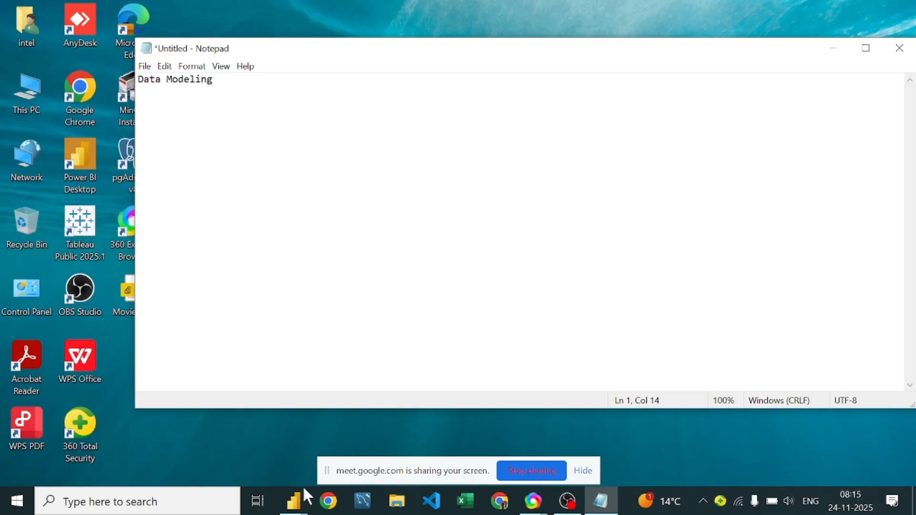
Step: Bring up the starting Power BI Desktop and minimize its splash window while it loads
click(305, 503)
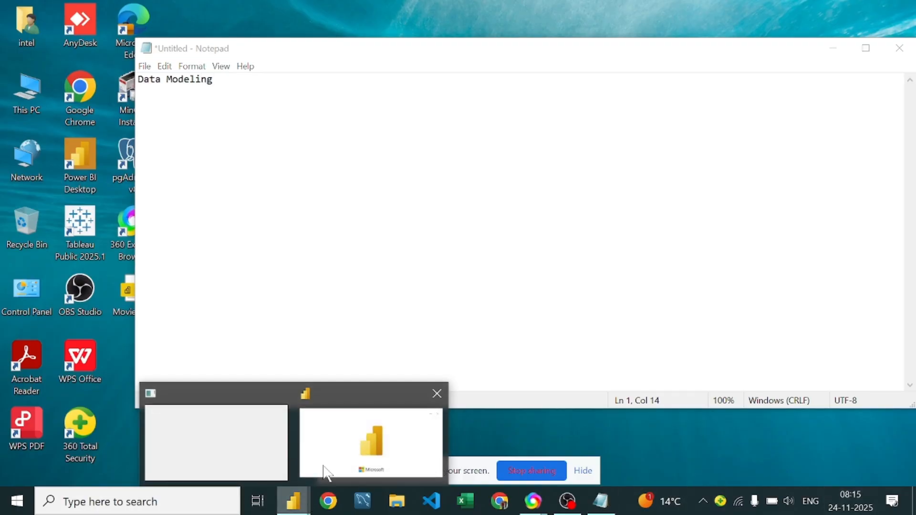
click(370, 435)
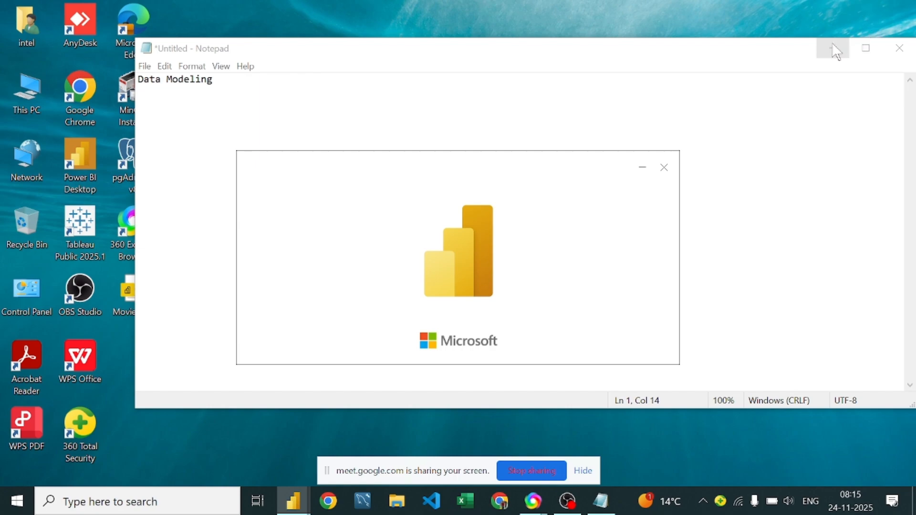
click(642, 168)
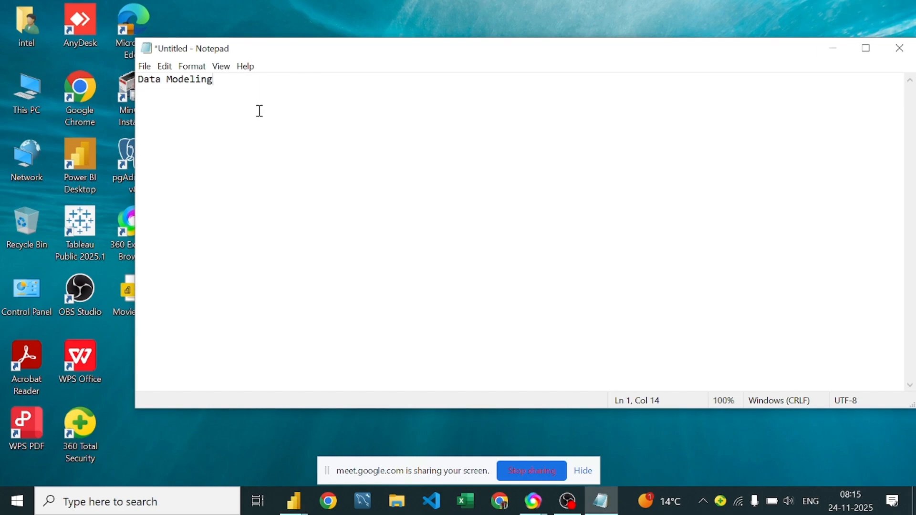
Step: Underline the "Data Modeling" heading in Notepad with a row of dashes
key(Return)
text(-------------)
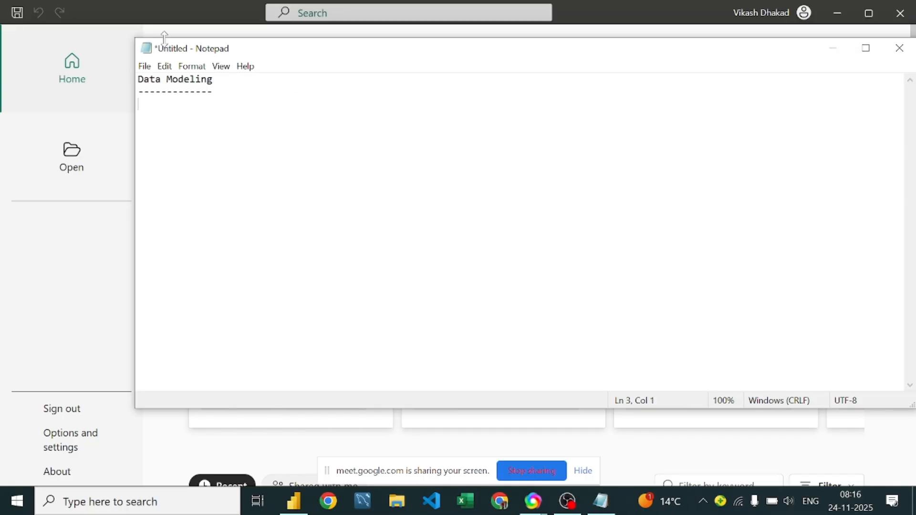
Step: In Power BI Desktop, open the Moviesales file from the Desktop folder of this device
click(73, 174)
click(71, 183)
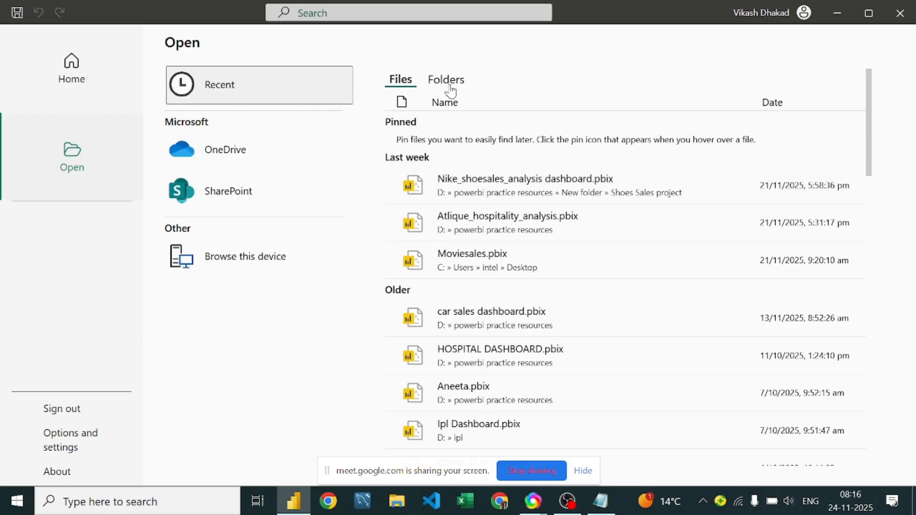
click(262, 253)
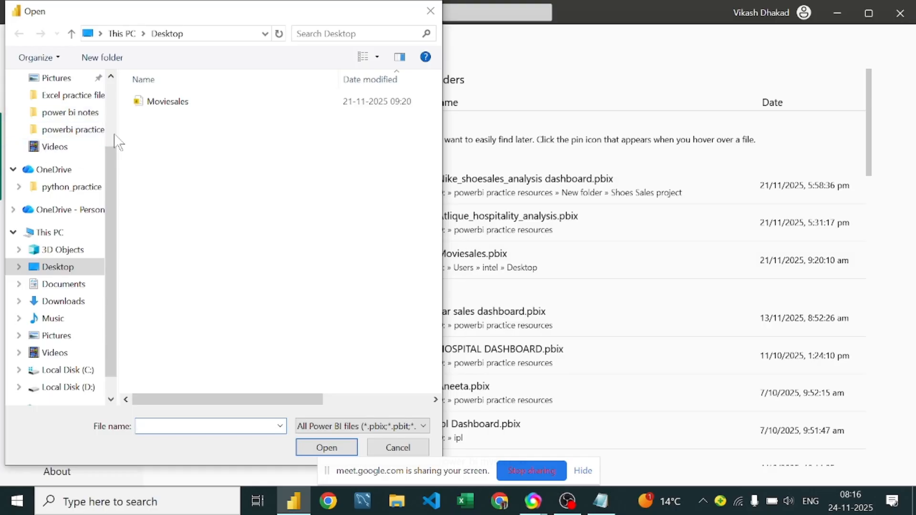
click(159, 102)
click(331, 451)
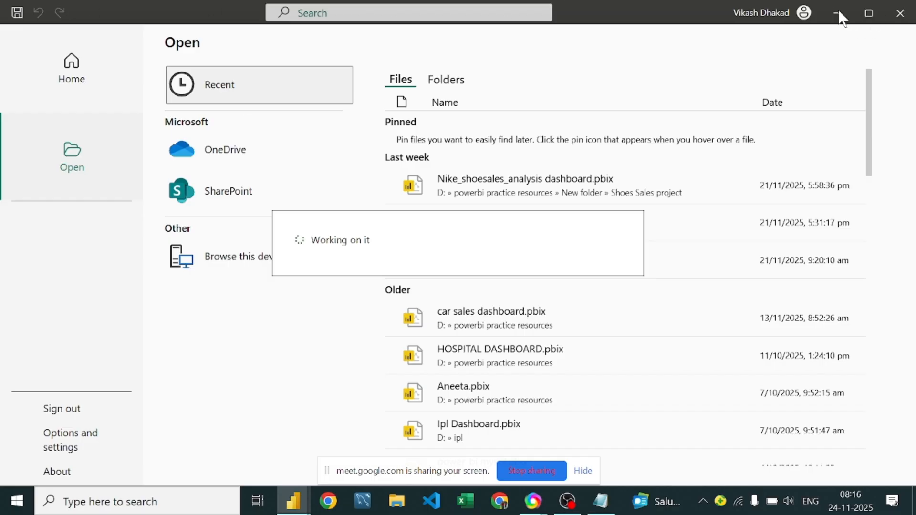
Step: Return to the Notepad notes and begin the definition "primary key-> a unique key" below the dashes
click(601, 501)
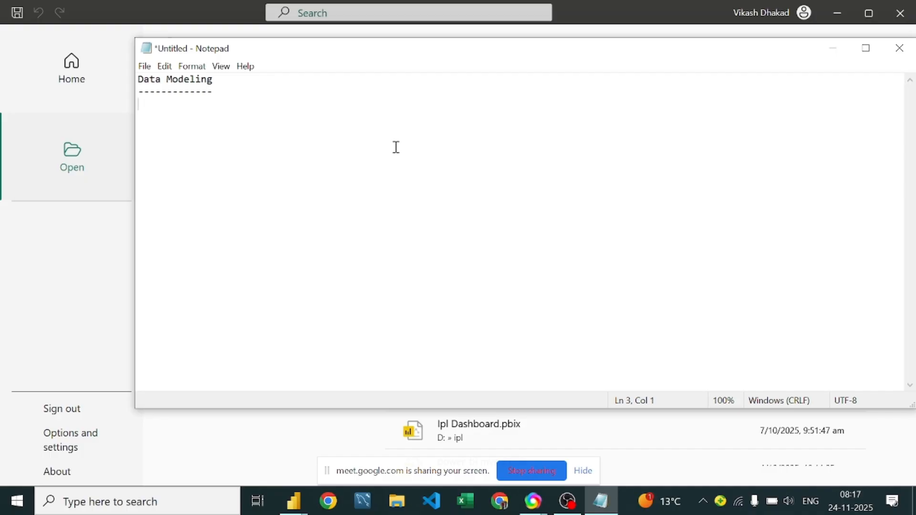
text(primary key)
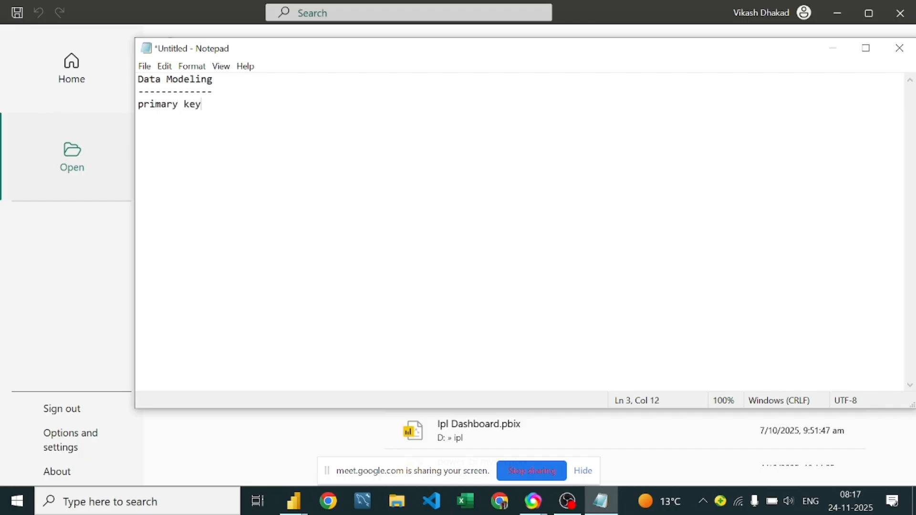
text(->)
key(BackSpace)
text(> a uniq)
key(BackSpace)
text(q)
key(BackSpace)
text(que key)
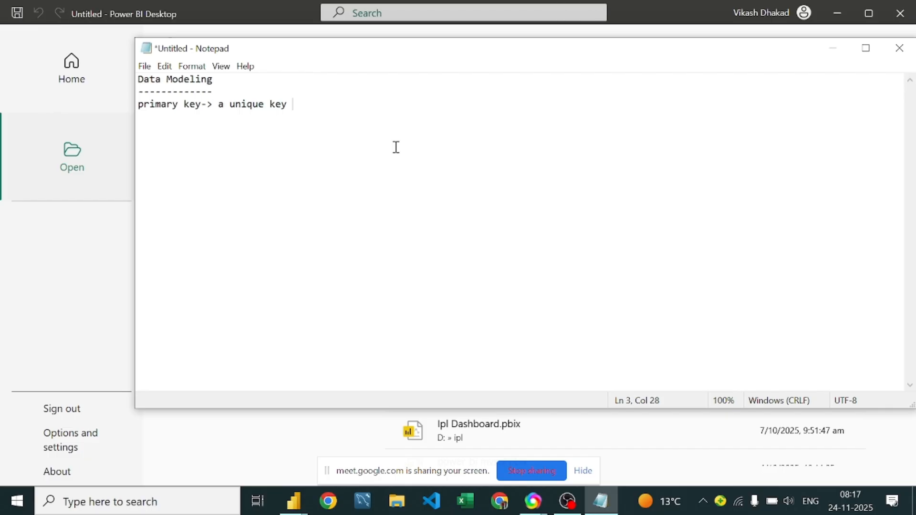
Step: Complete the primary key definition with "that provides unique identity to data"
text(that provides un)
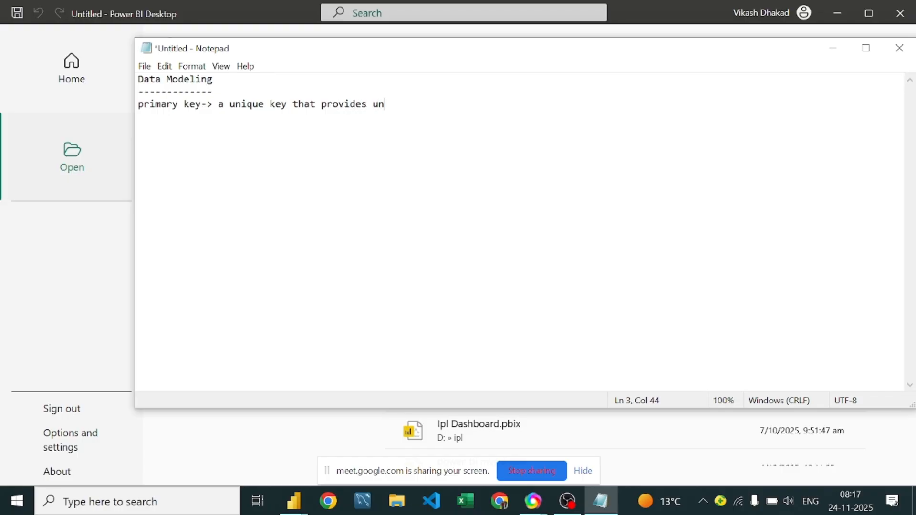
text(ique iden)
text(y to data)
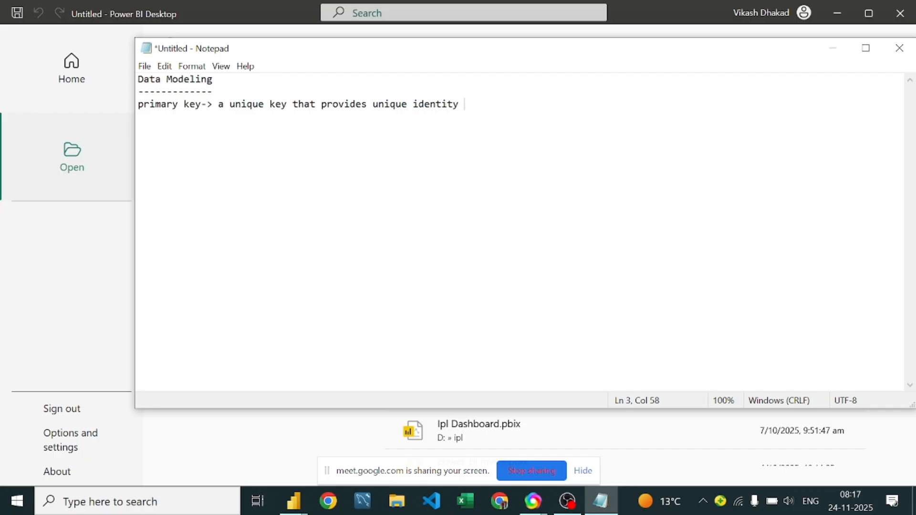
Step: Leave a blank line below the definition and enter the sample table headings id, name and city
key(Return)
key(Return)
text(name)
key(BackSpace)
key(BackSpace)
key(BackSpace)
key(BackSpace)
key(BackSpace)
text(id name )
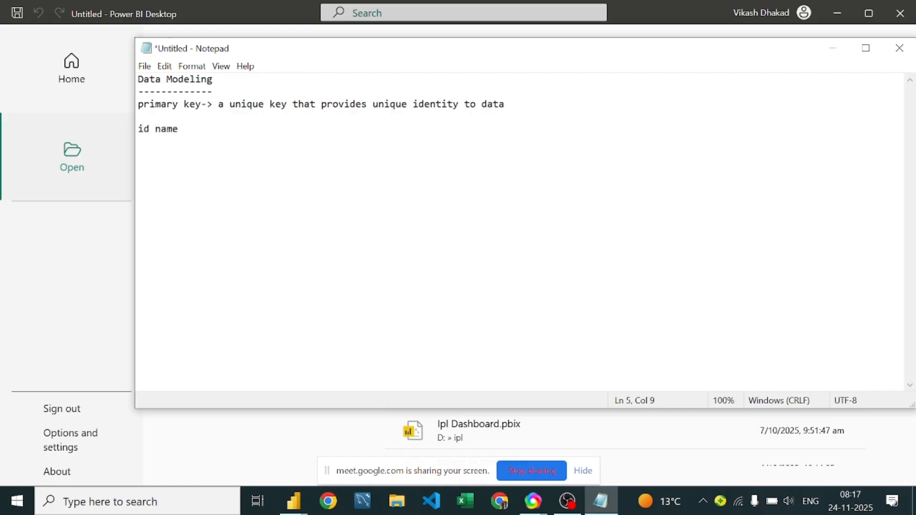
text(  city)
Step: Add the first sample row with id 1, a person's first name and the city gwalior
key(Return)
text(1   vikas   gwal)
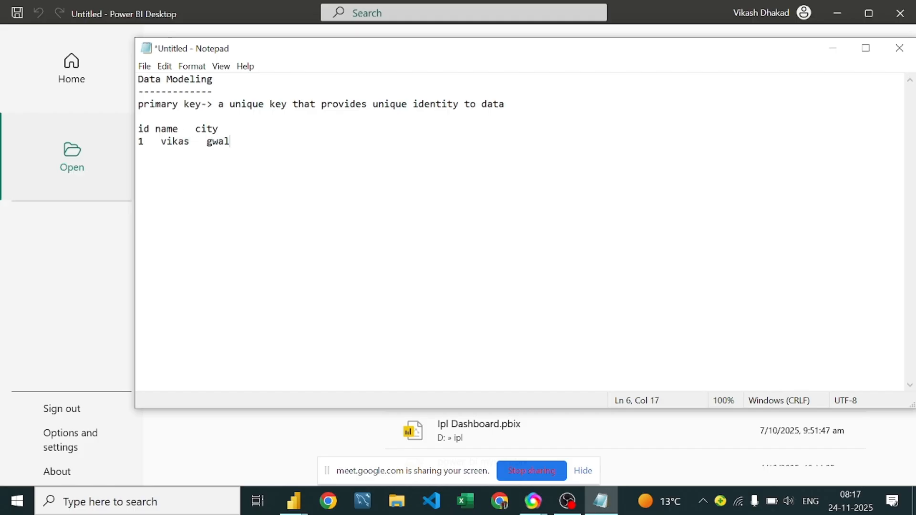
text(ior)
Step: Add the second sample row with id 2, another first name and the city Gwalior
key(Return)
text(2)
key(BackSpace)
text(2   )
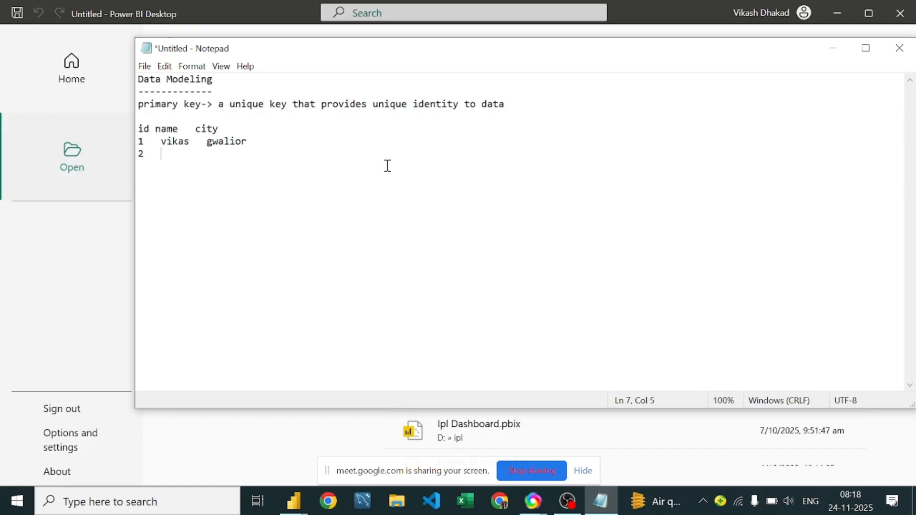
text(shreya  Gwalior)
key(Return)
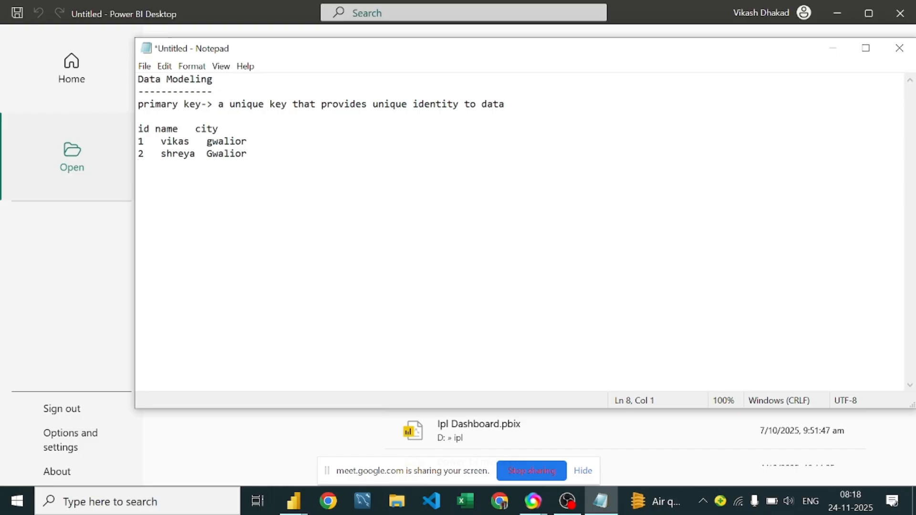
Step: Label the sample table "customer" on the line above its column headings
click(144, 156)
click(138, 124)
click(209, 114)
text(customer)
Step: Start a second table titled "sales" below the customer rows, with the column headings custid and orderid
click(266, 171)
key(Return)
key(Return)
text(sales)
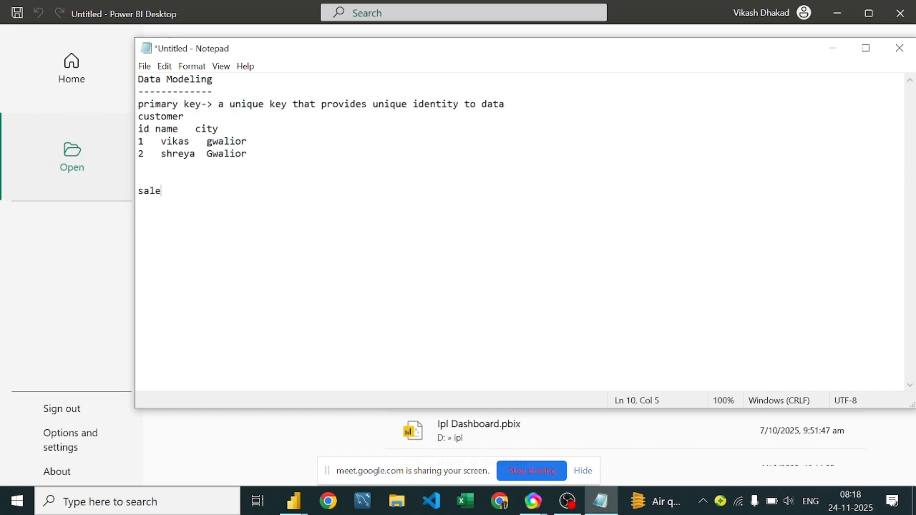
key(Return)
text(custo)
key(BackSpace)
text(id   orderid)
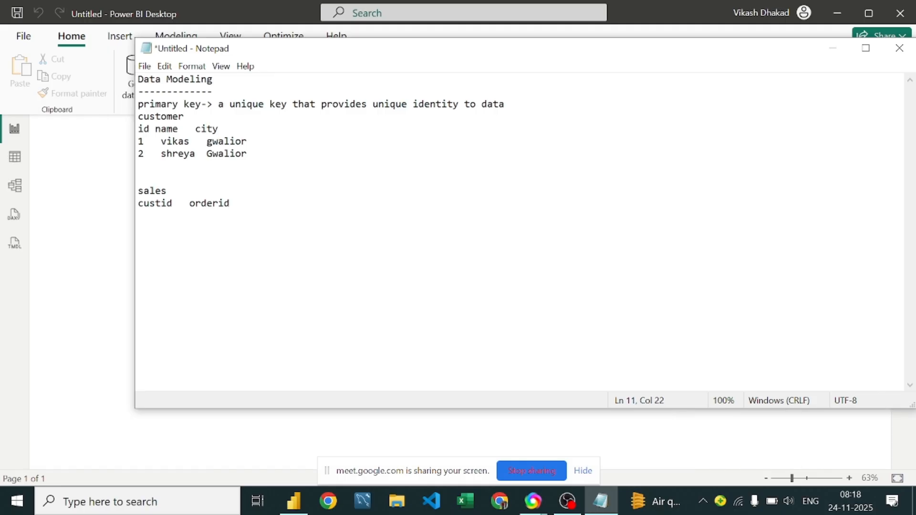
Step: Add the column headings salesmanid and productid to the sales table
key(BackSpace)
text(salesmanid )
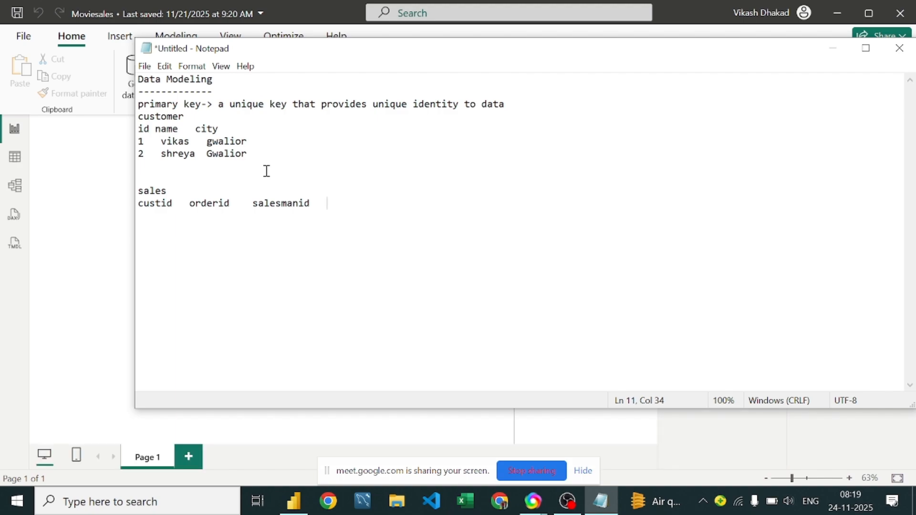
text(  product id)
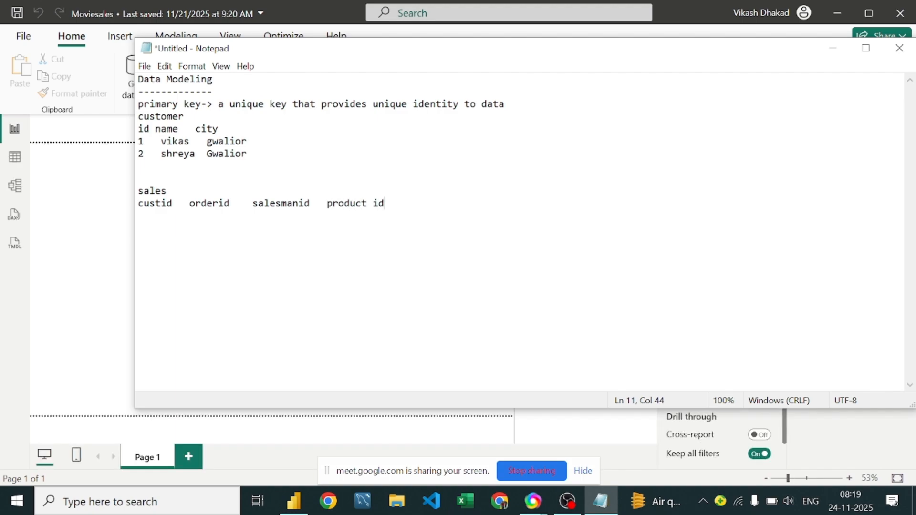
key(BackSpace)
key(BackSpace)
key(BackSpace)
text(id)
key(Return)
Step: Mark the customer table's id column heading with the note "(primary key)"
click(154, 130)
key(BackSpace)
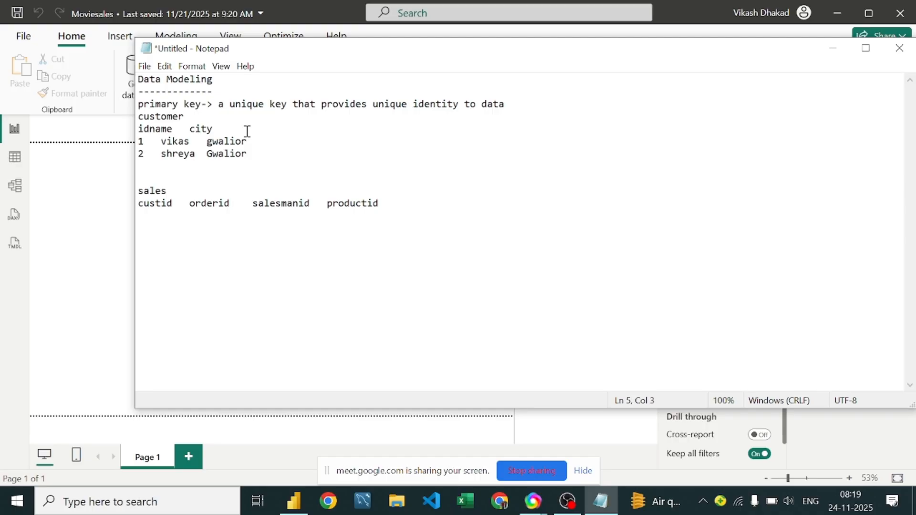
key(BackSpace)
text(()
text(primary)
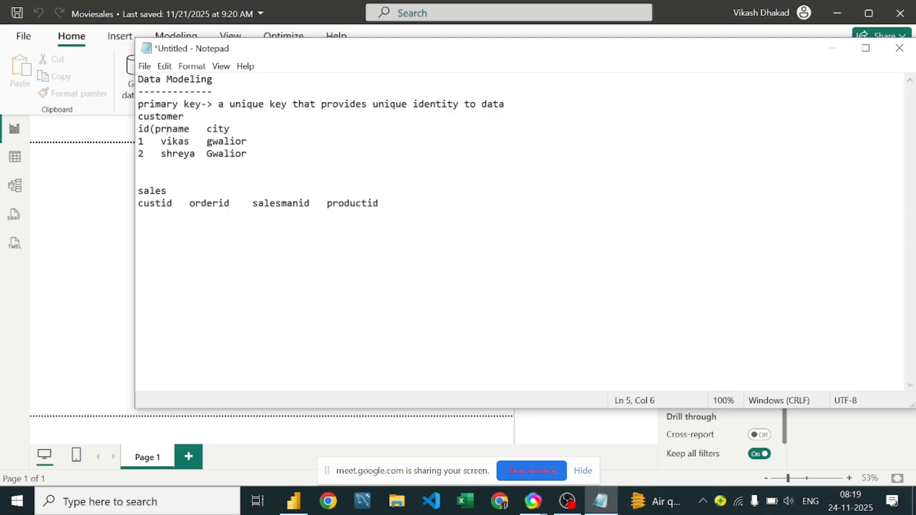
text( key)
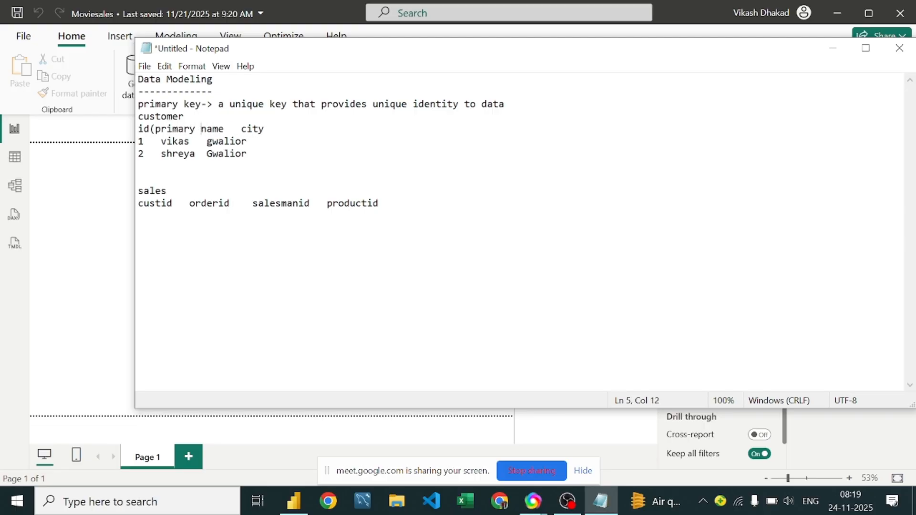
text())
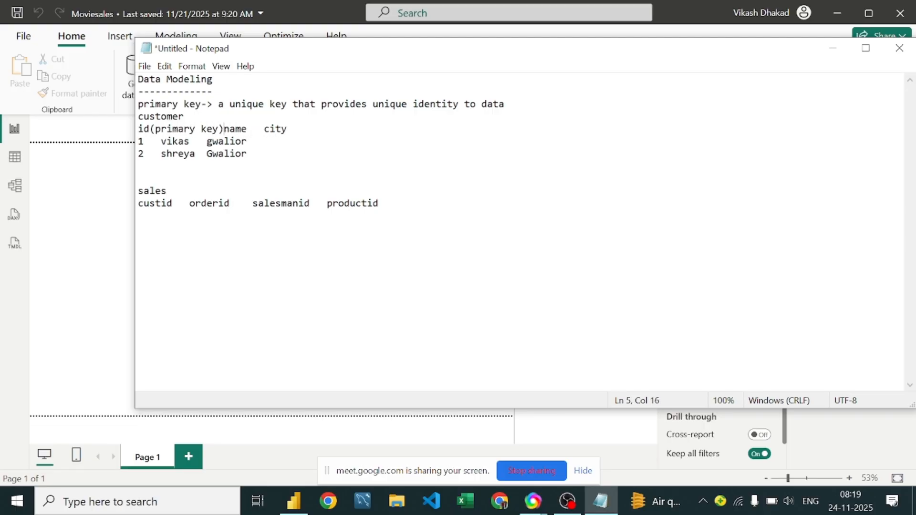
Step: Realign the name and city values of both customer rows under their column headings
click(207, 141)
click(162, 141)
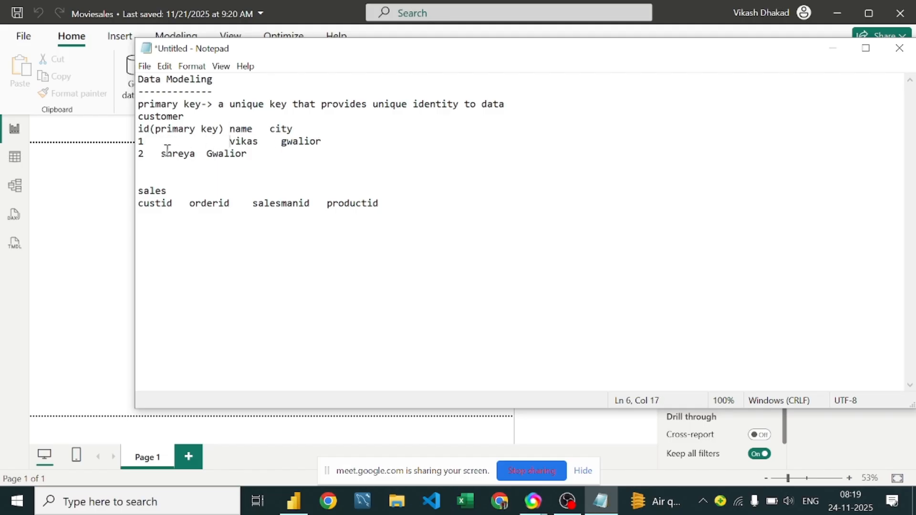
click(164, 152)
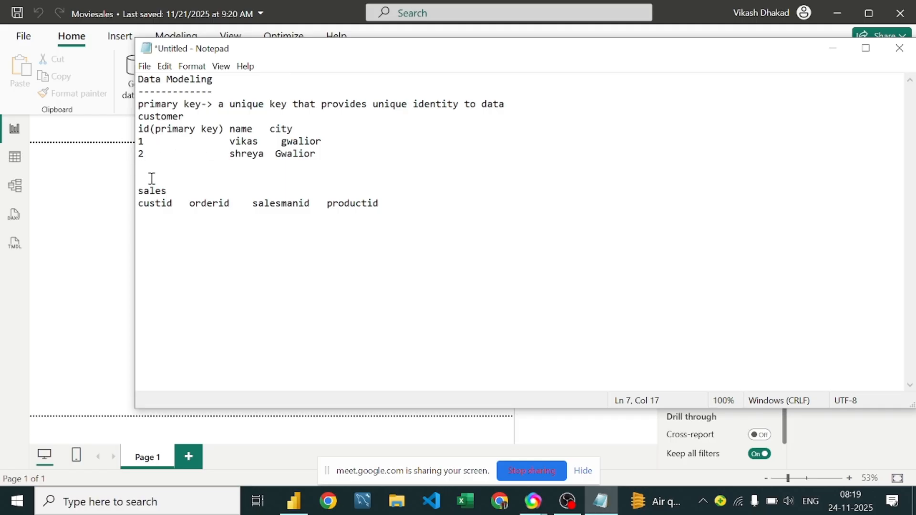
Step: Add a first sales row with custid 1 and xyz in the other three columns, aligned under the headings
click(162, 226)
text(1)
key(Tab)
key(Tab)
text(xyz)
key(Tab)
key(Tab)
text(xyz)
key(Tab)
text(xyz)
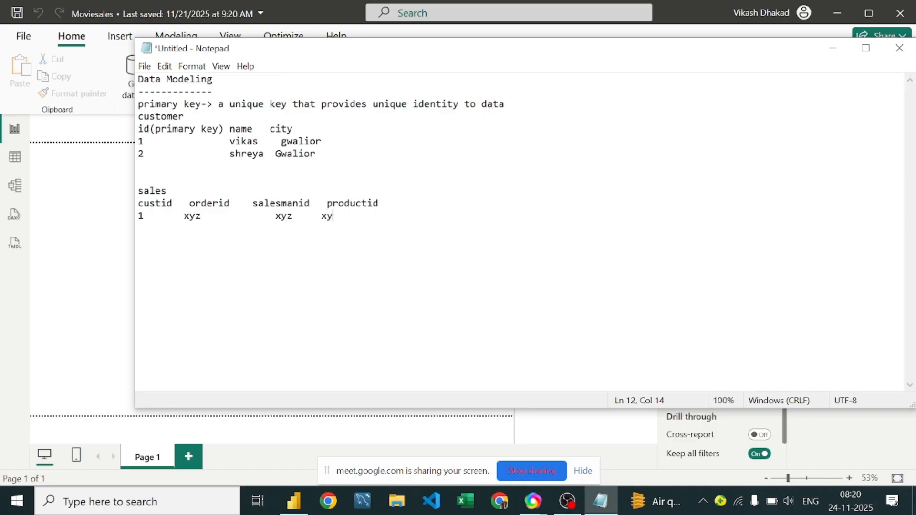
click(322, 217)
click(183, 217)
click(152, 218)
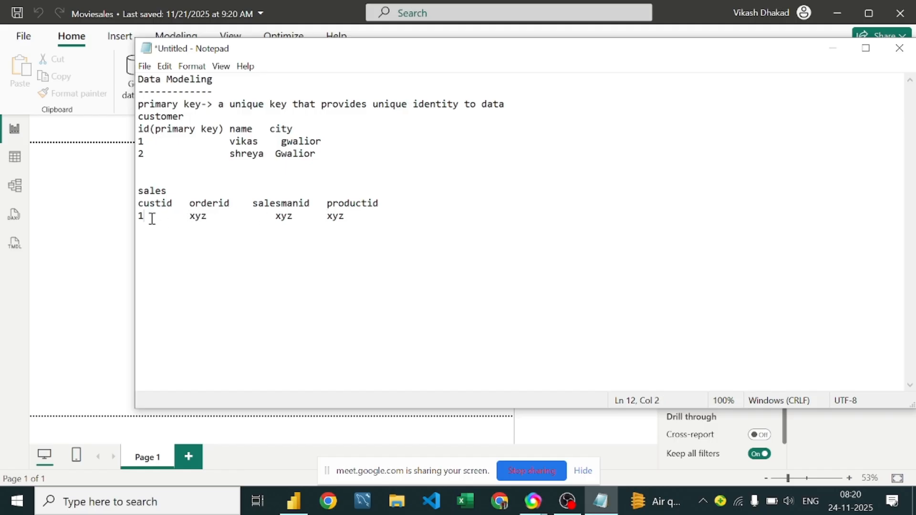
click(144, 141)
click(212, 189)
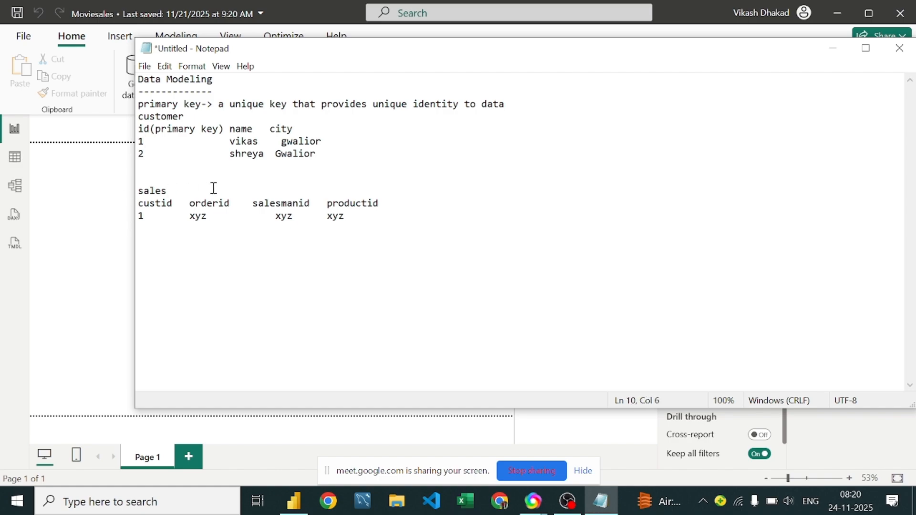
click(153, 214)
click(362, 216)
drag(298, 216, 267, 216)
click(263, 216)
click(371, 222)
Step: Duplicate the sales row so the table holds three identical rows with custid 1
drag(351, 216, 105, 216)
key(ctrl+c)
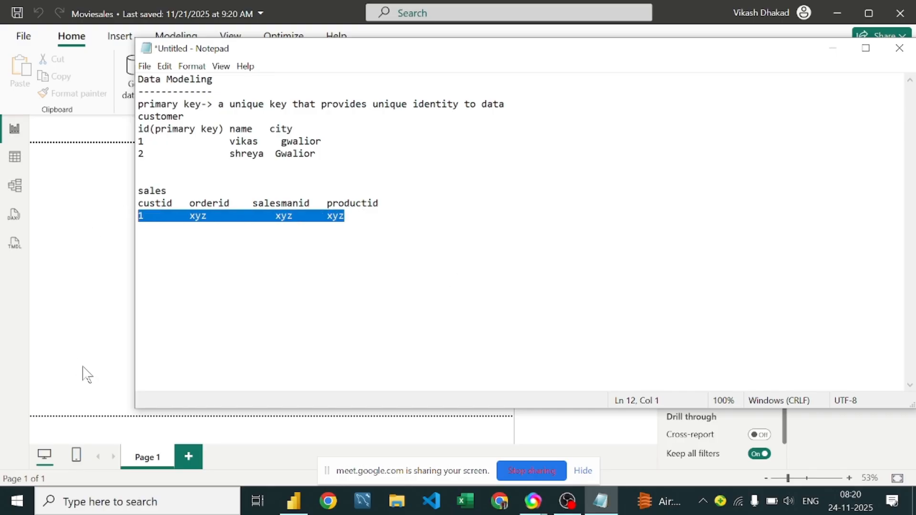
key(Delete)
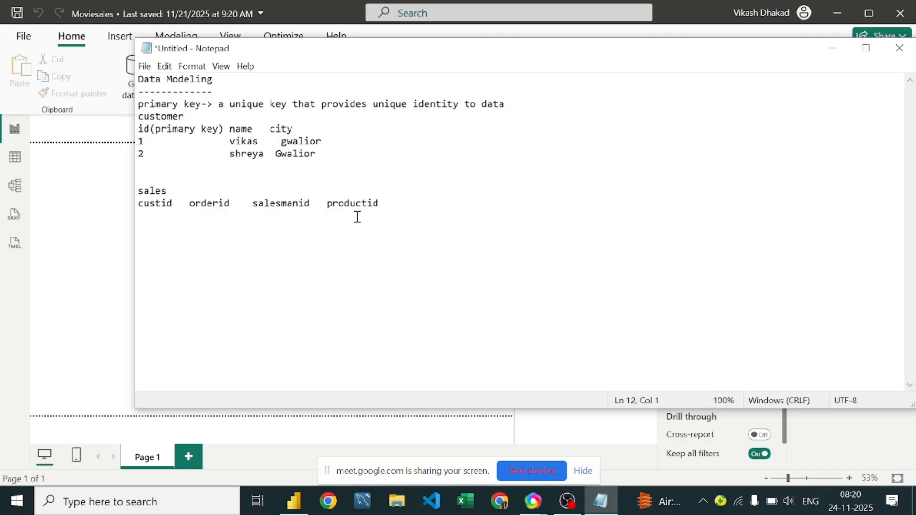
key(ctrl+v)
key(Return)
key(ctrl+v)
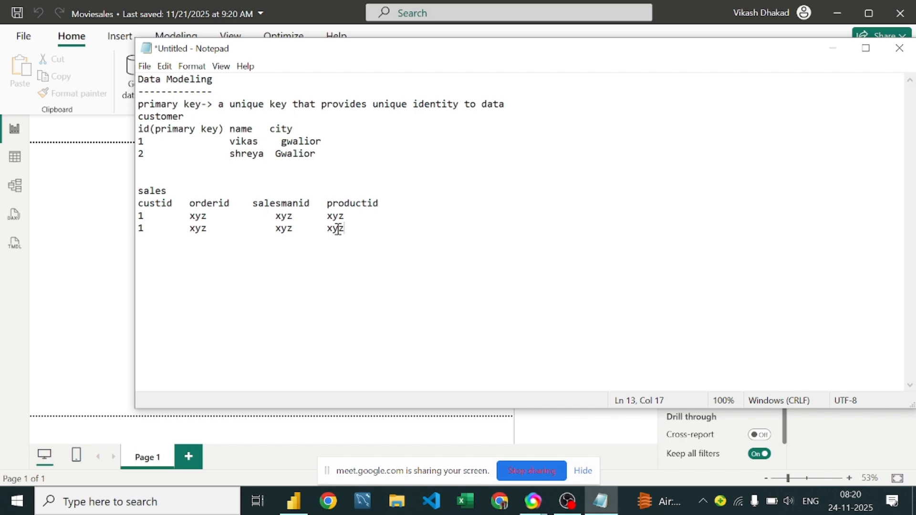
key(Return)
key(ctrl+v)
Step: Mark the sales table's custid column heading as "fk"
click(174, 200)
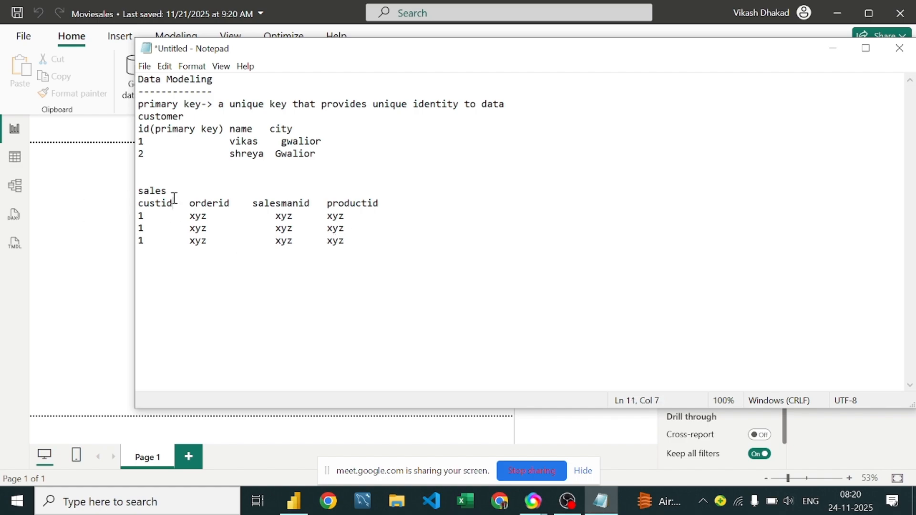
text(fk)
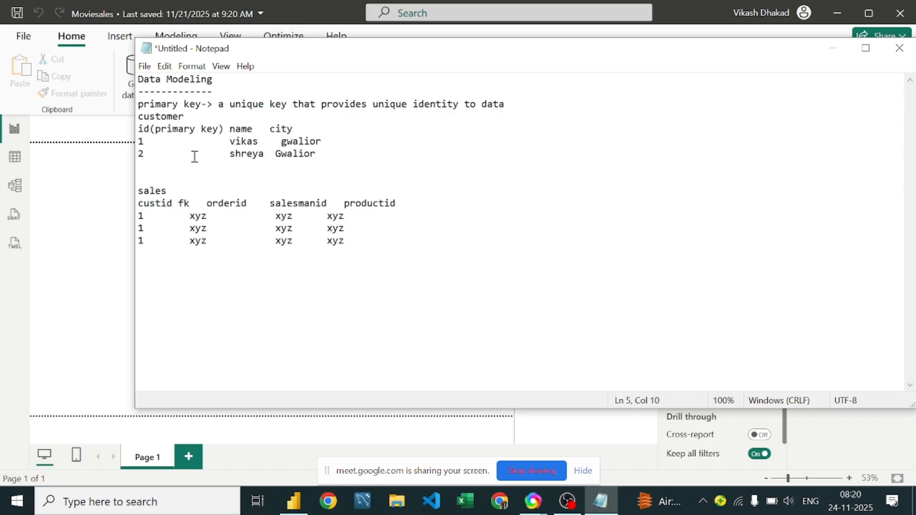
click(192, 204)
Step: Close the Notepad notes and open the Power Query Editor for the Moviesales report in Power BI Desktop
click(901, 49)
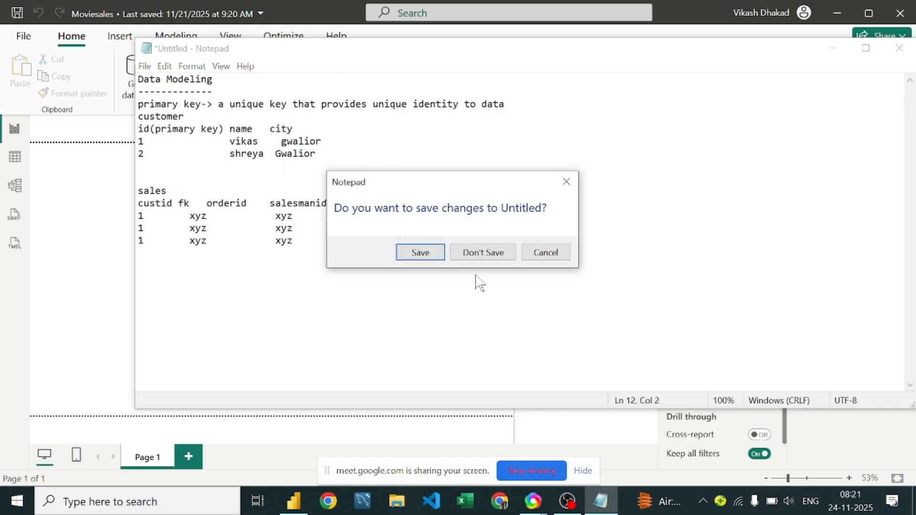
key(Return)
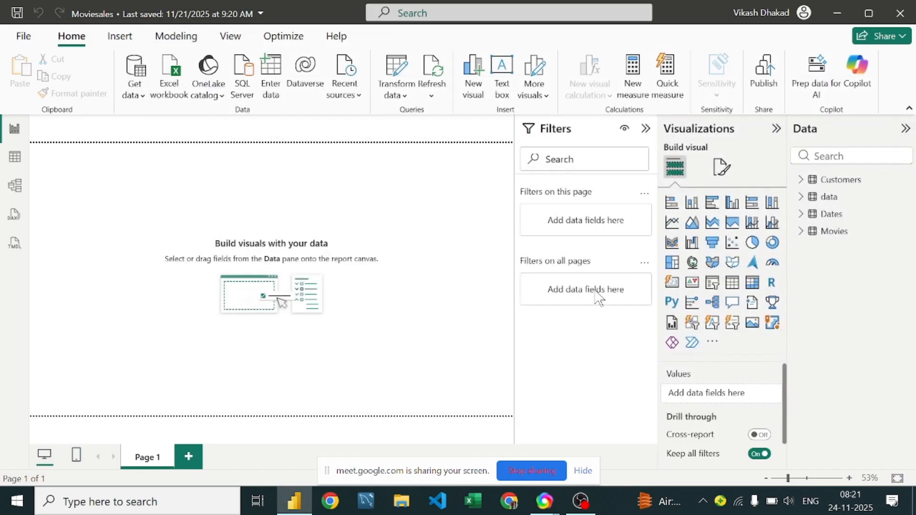
click(398, 71)
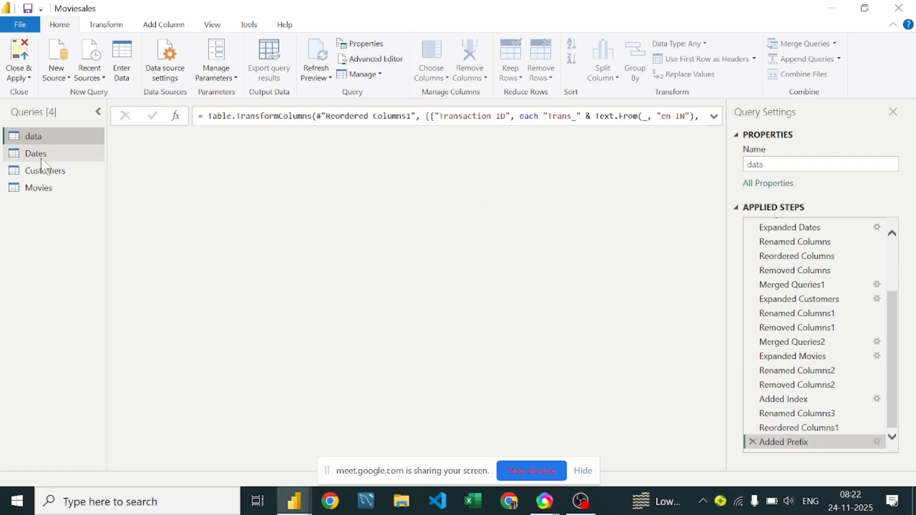
Step: Rename the data query as Sales
click(63, 149)
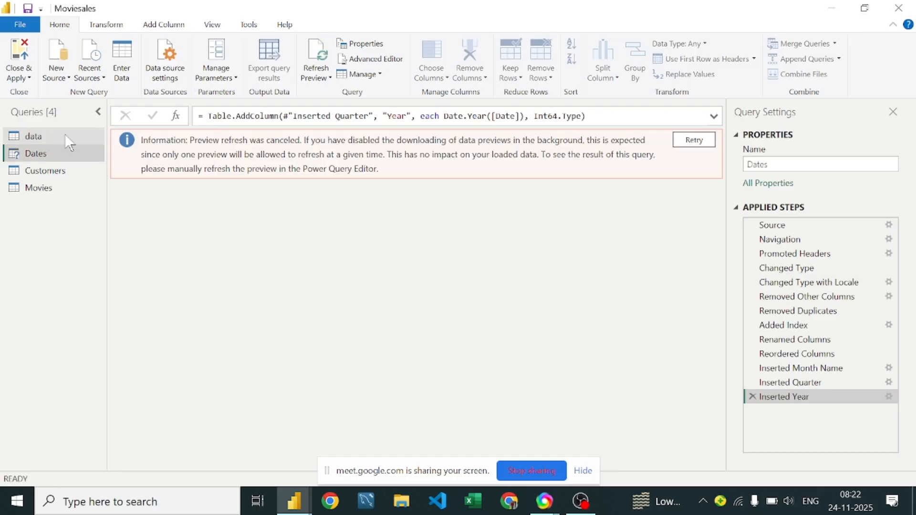
click(65, 135)
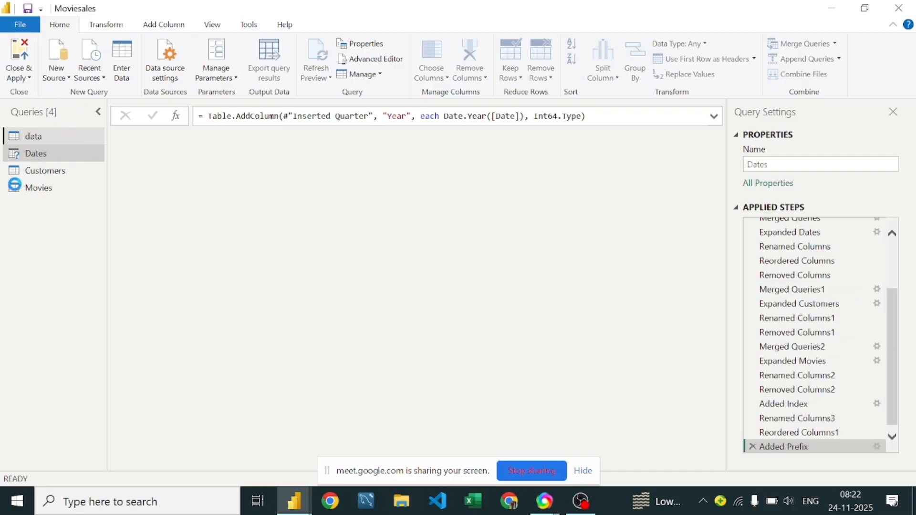
double_click(48, 132)
click(49, 134)
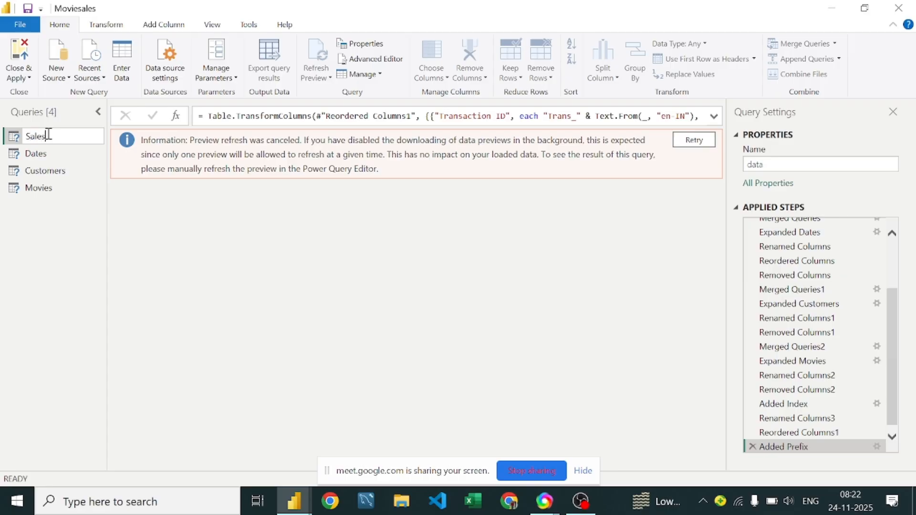
key(Return)
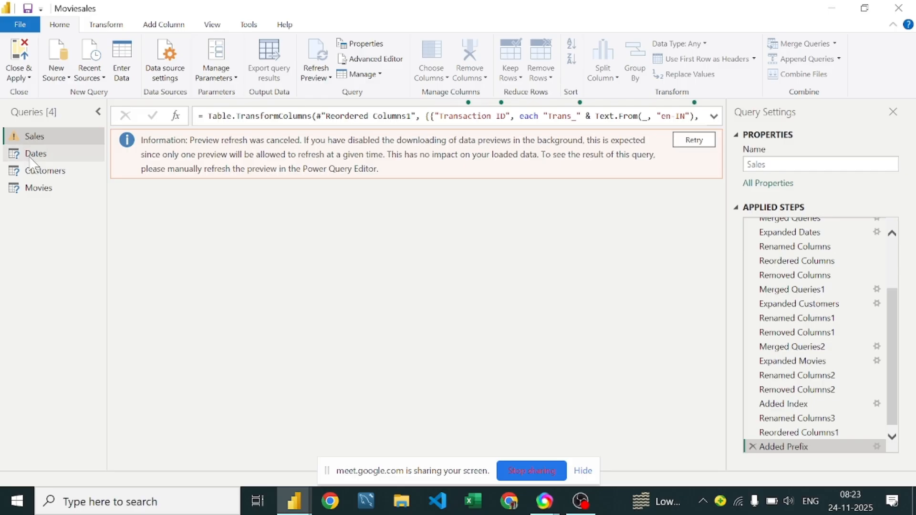
Step: Look through the Dates, Customers and Movies queries, and apply the query changes to the report, expanding the Customers table's fields
click(55, 152)
click(48, 174)
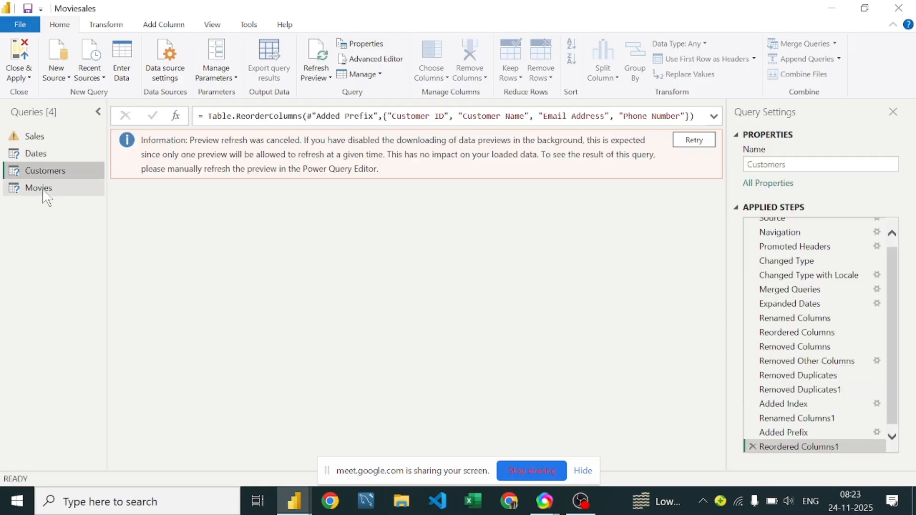
click(44, 189)
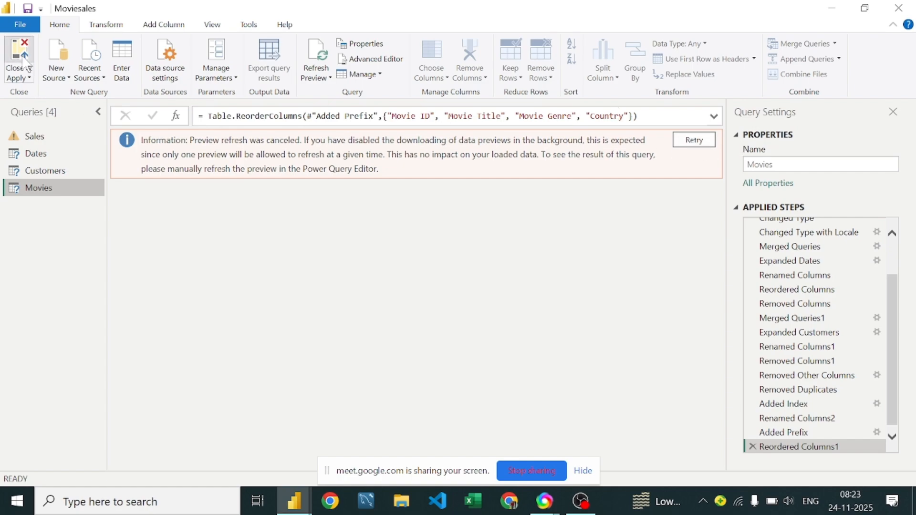
click(19, 60)
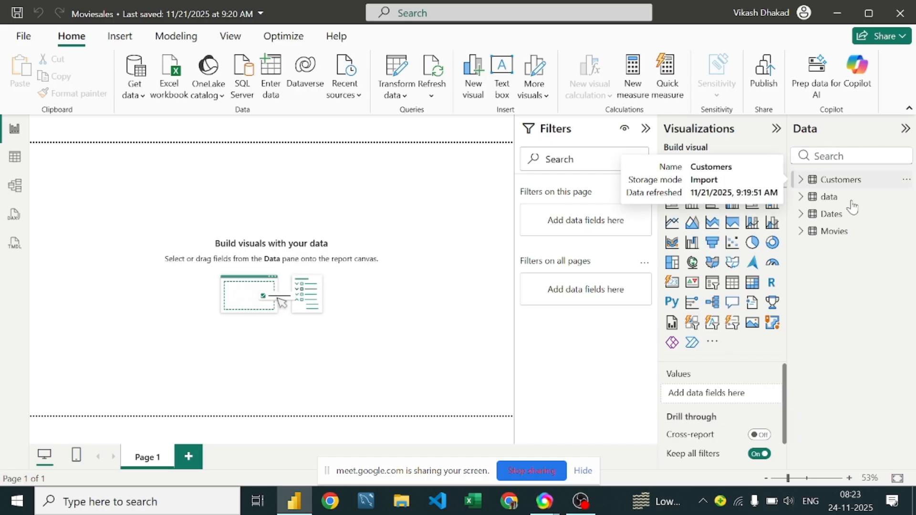
click(830, 182)
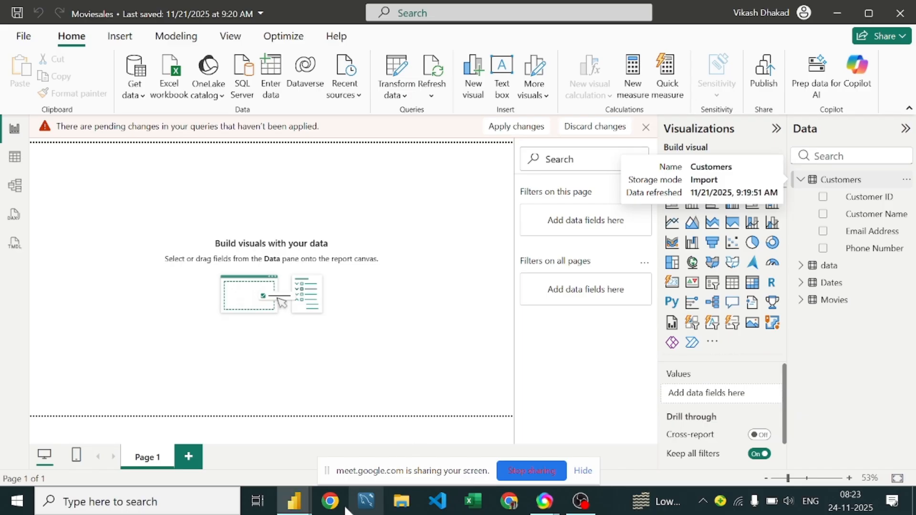
click(257, 504)
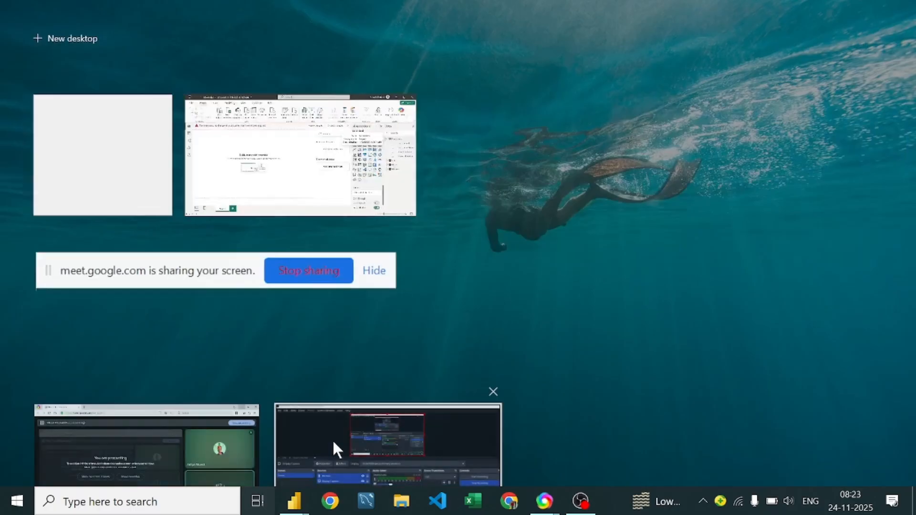
click(301, 507)
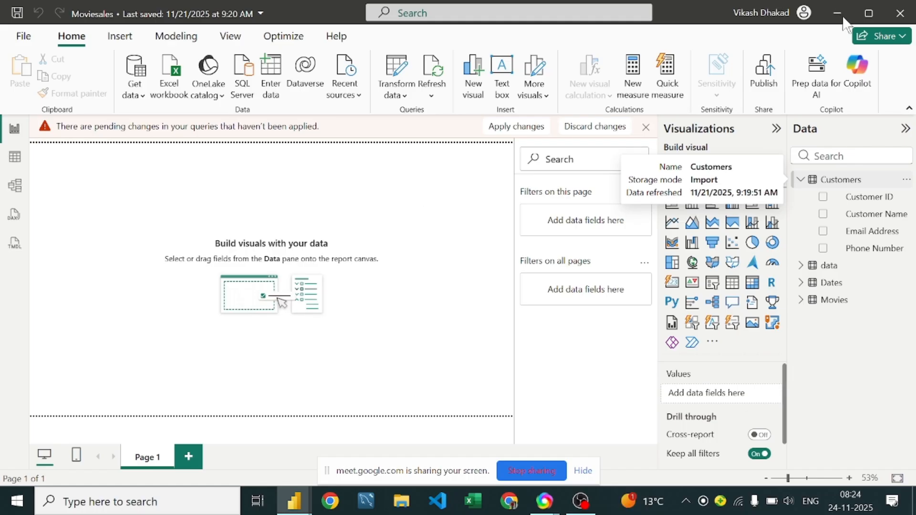
click(510, 504)
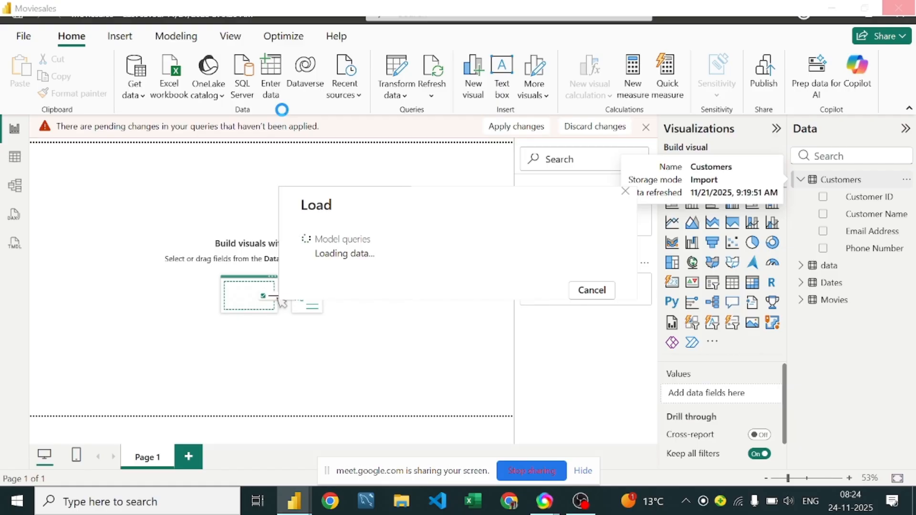
key(alt+Tab)
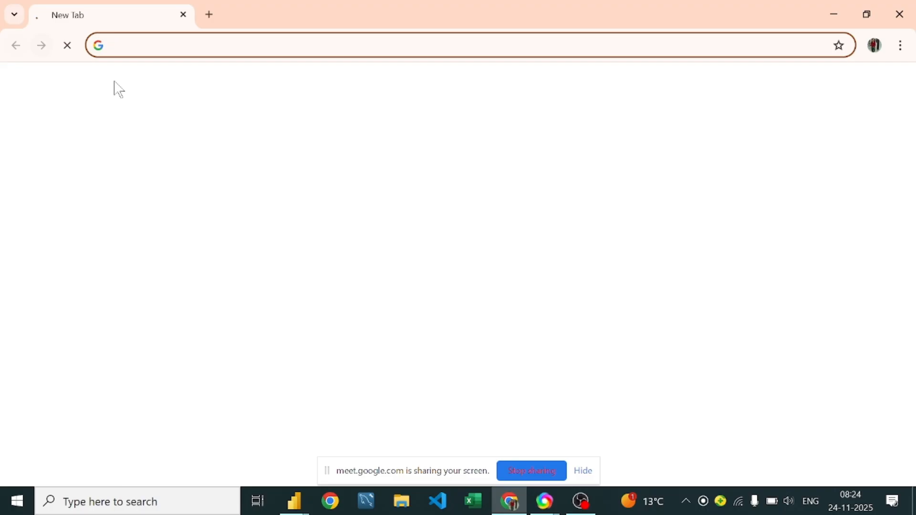
click(903, 18)
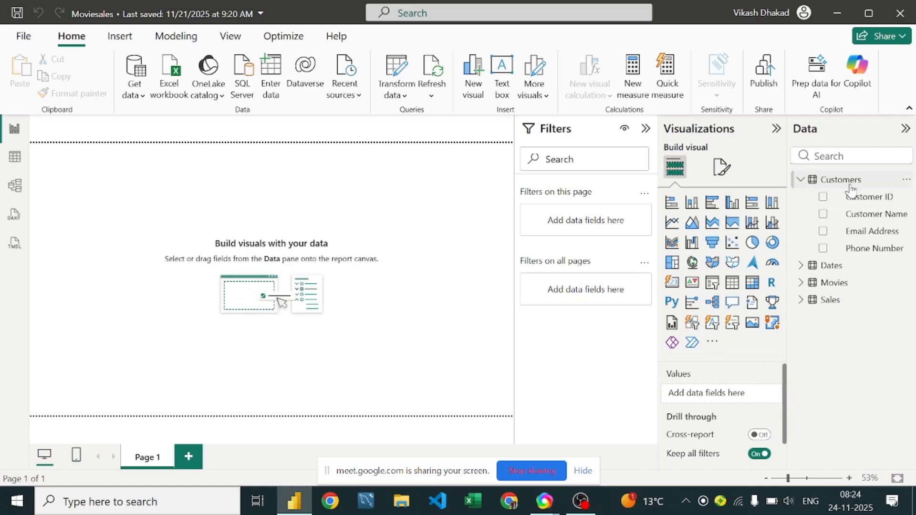
Step: Expand the Dates, Movies and Sales tables to examine their fields
click(802, 266)
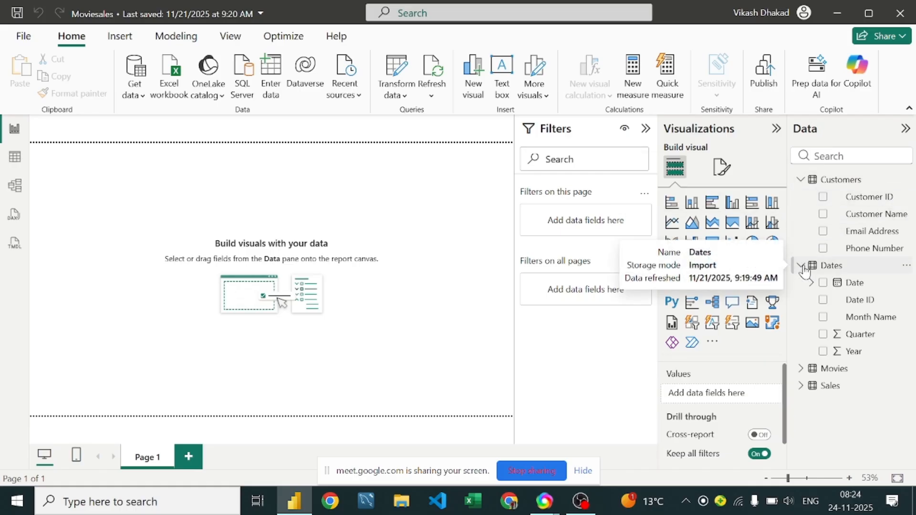
click(801, 370)
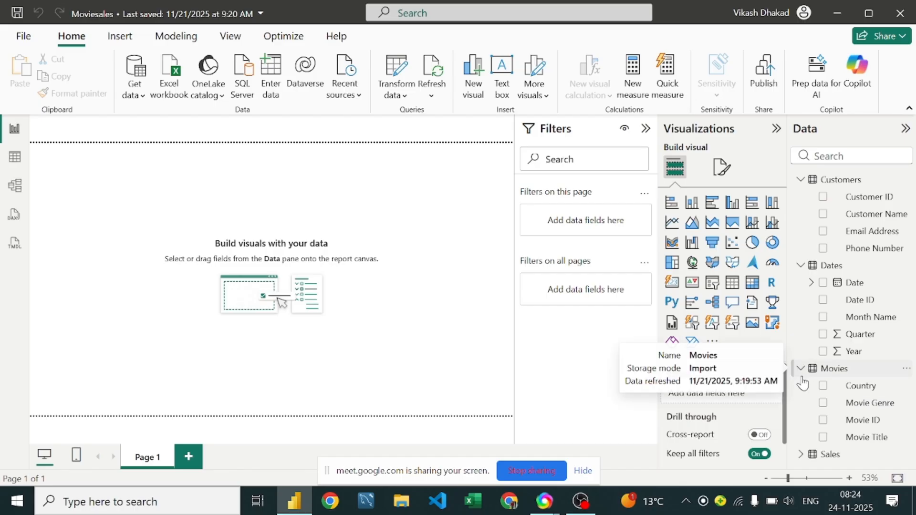
click(801, 459)
scroll(851, 290, down, 2)
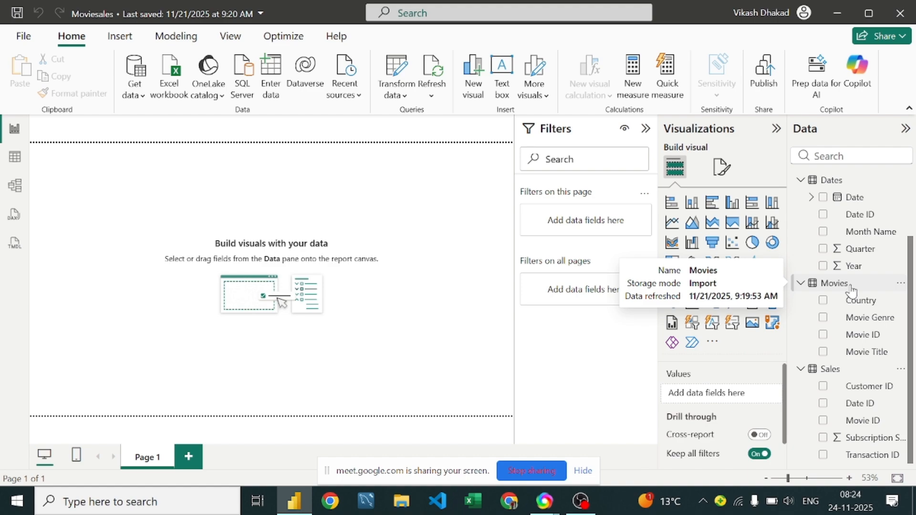
Step: Open the table view and expand the Customers, Dates, Movies and Sales tables to compare their ID fields
click(14, 158)
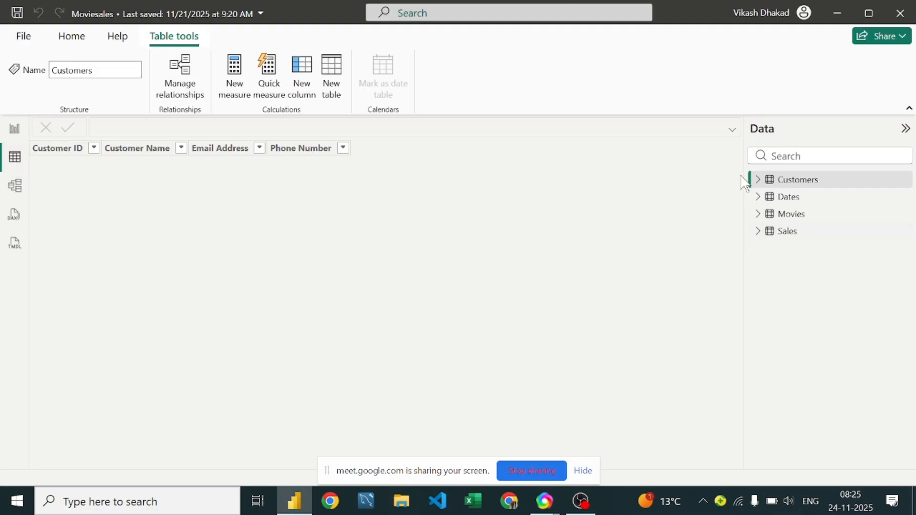
click(757, 180)
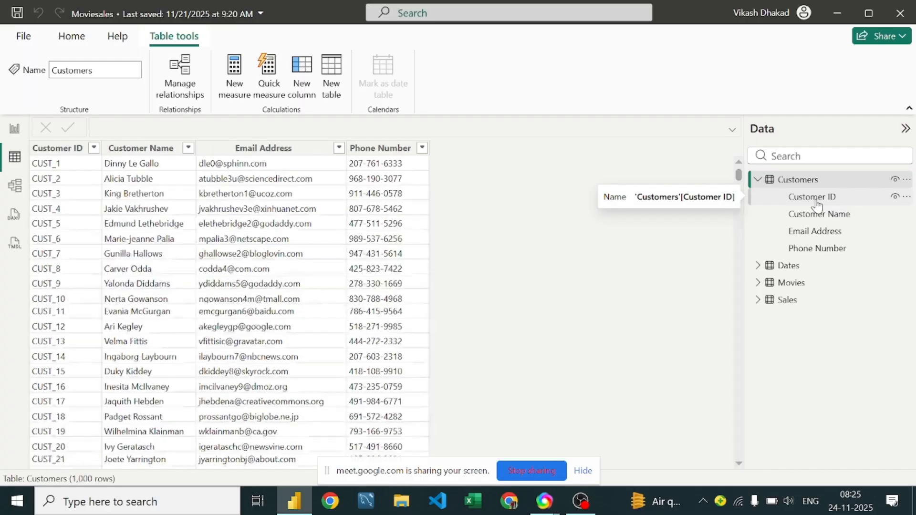
click(758, 267)
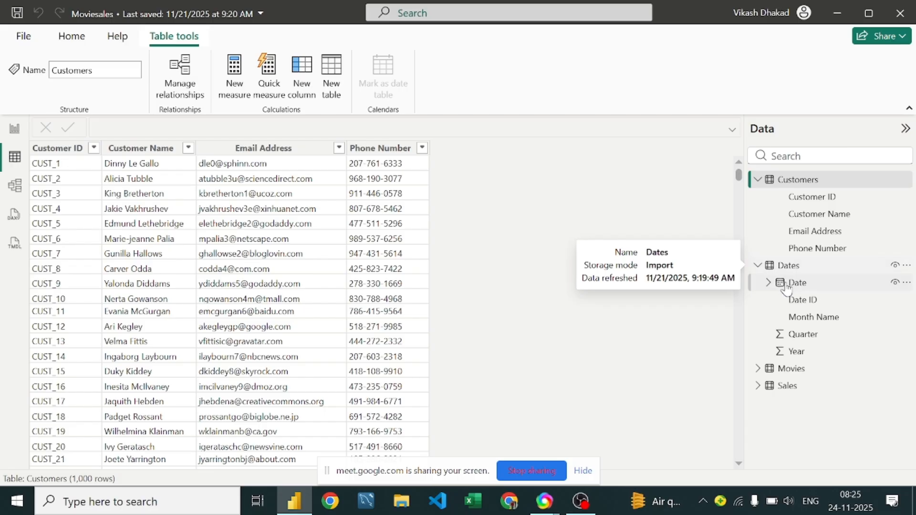
click(758, 368)
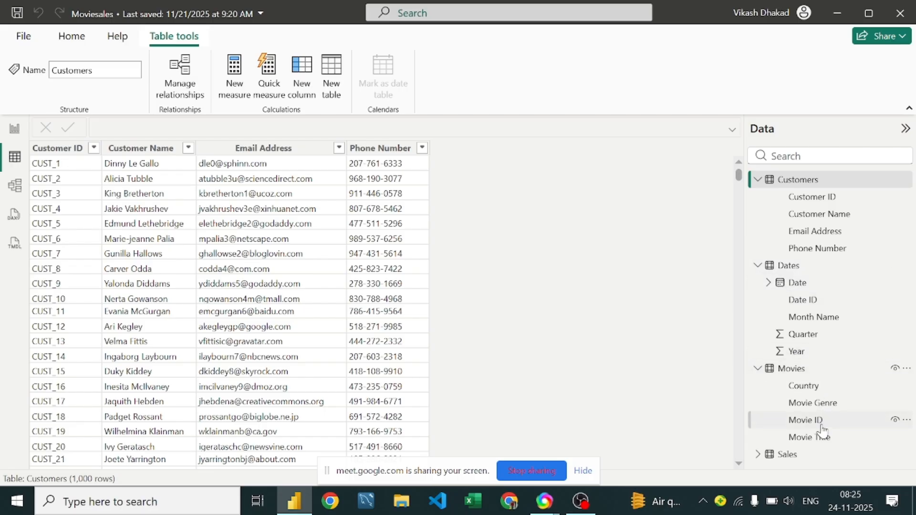
click(758, 454)
scroll(785, 274, down, 1)
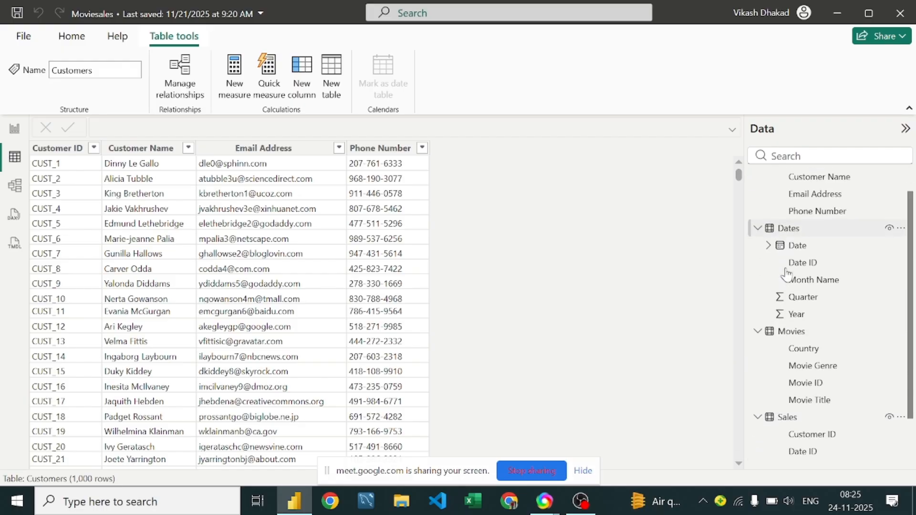
scroll(786, 275, down, 1)
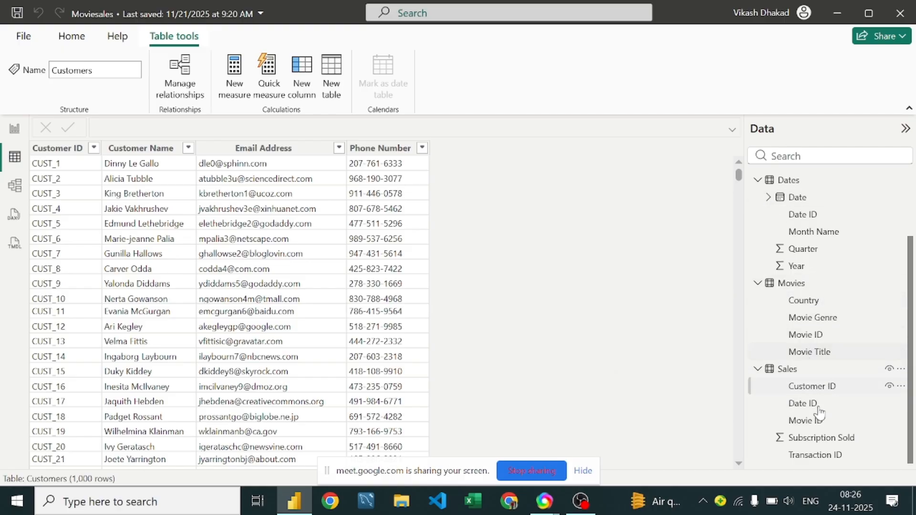
scroll(806, 279, up, 3)
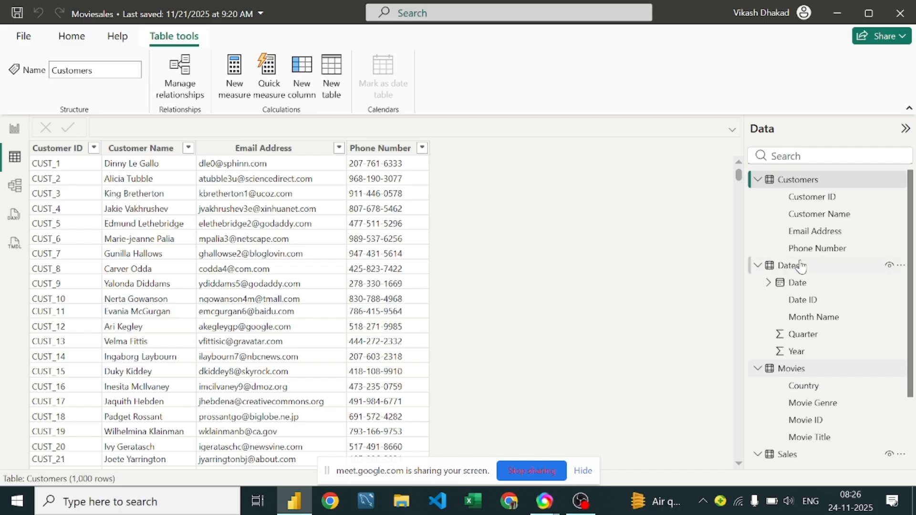
scroll(820, 224, down, 3)
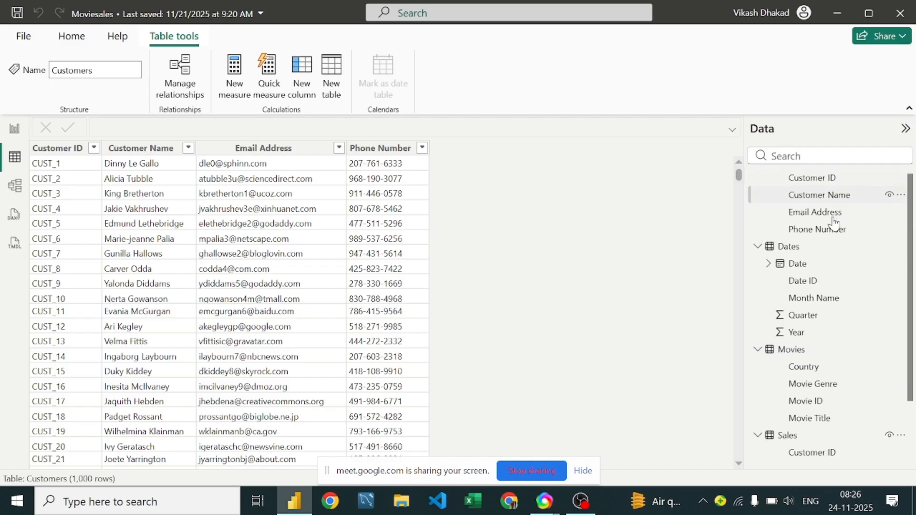
scroll(807, 293, up, 3)
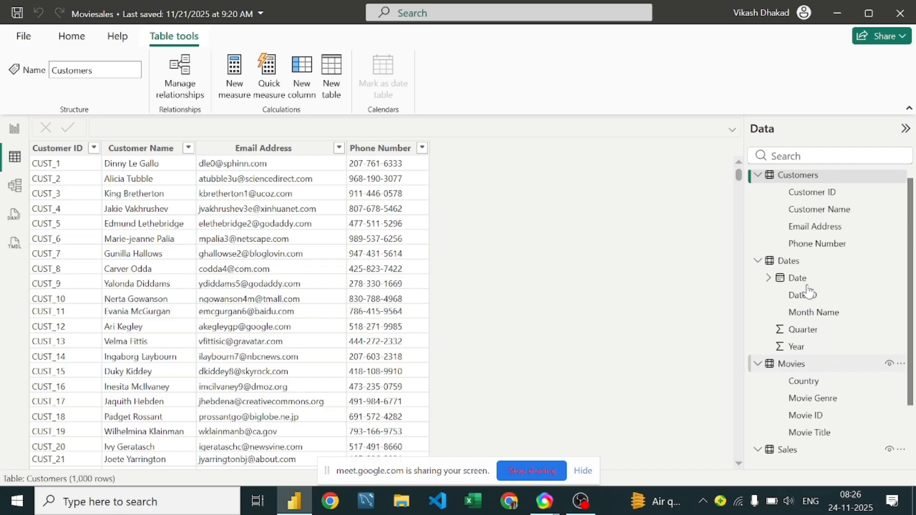
Step: Open the model view and examine the properties of the relationship between the Dates and Sales tables
click(14, 186)
scroll(37, 255, down, 5)
scroll(202, 188, up, 5)
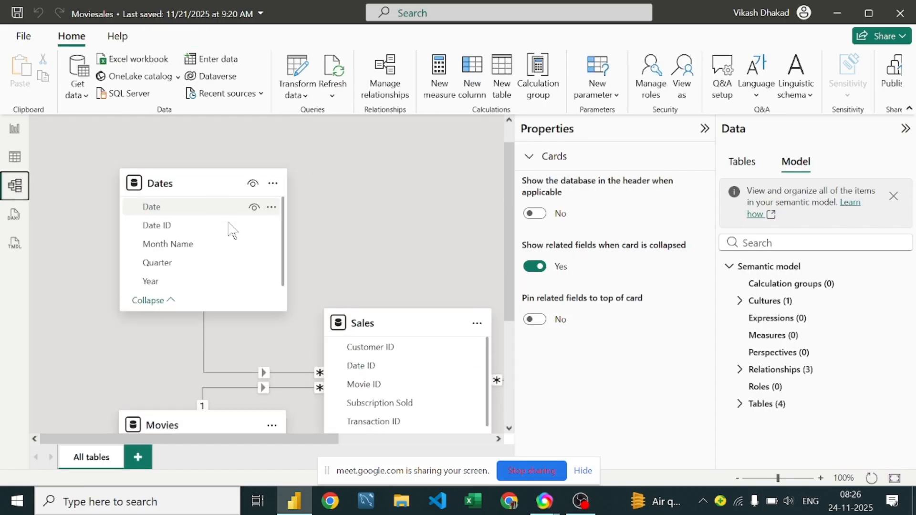
click(227, 372)
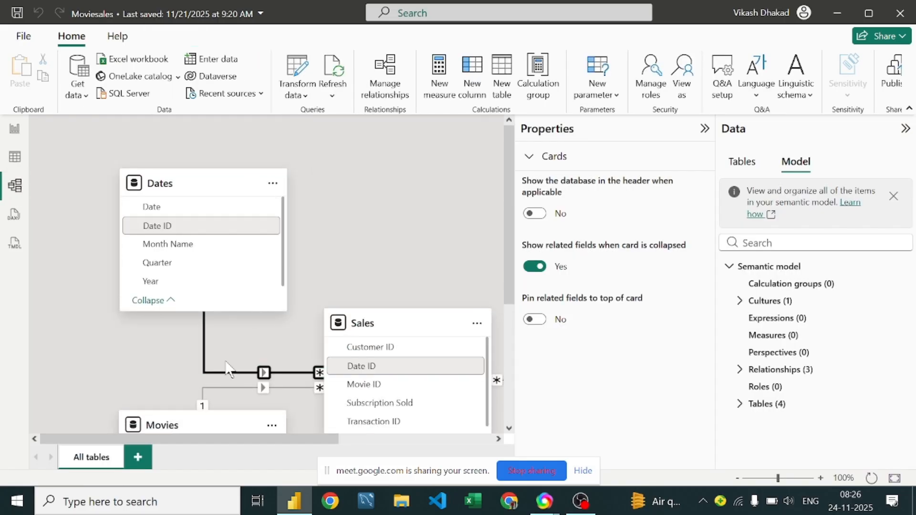
Step: Delete all three Sales relationships, to Customers, Dates and Movies, and close the relationship manager
click(402, 99)
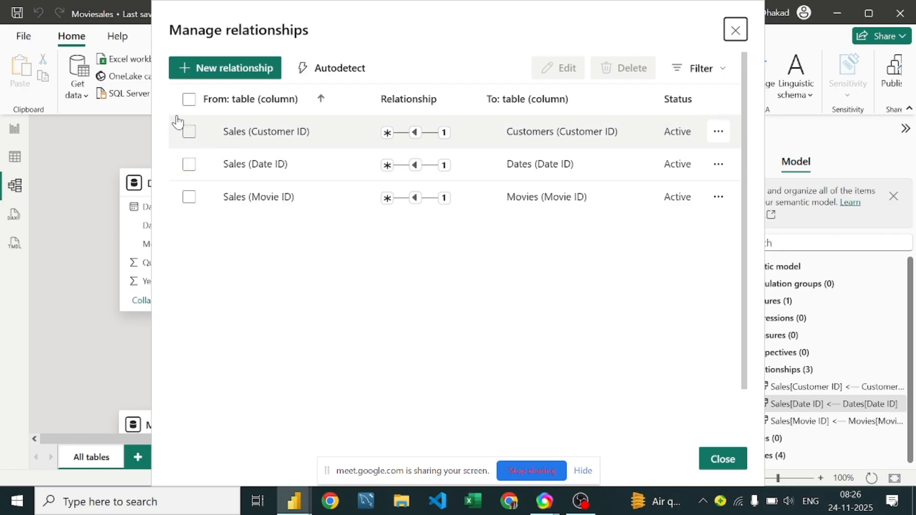
click(189, 99)
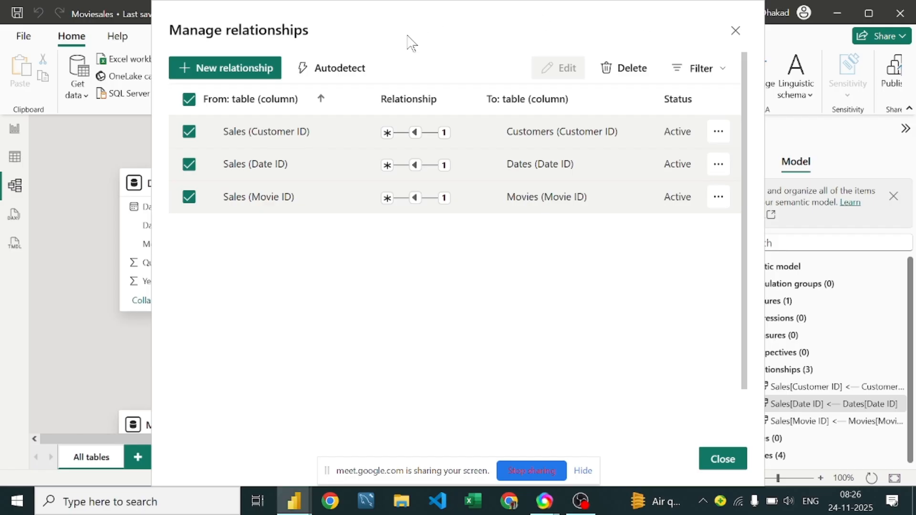
click(624, 68)
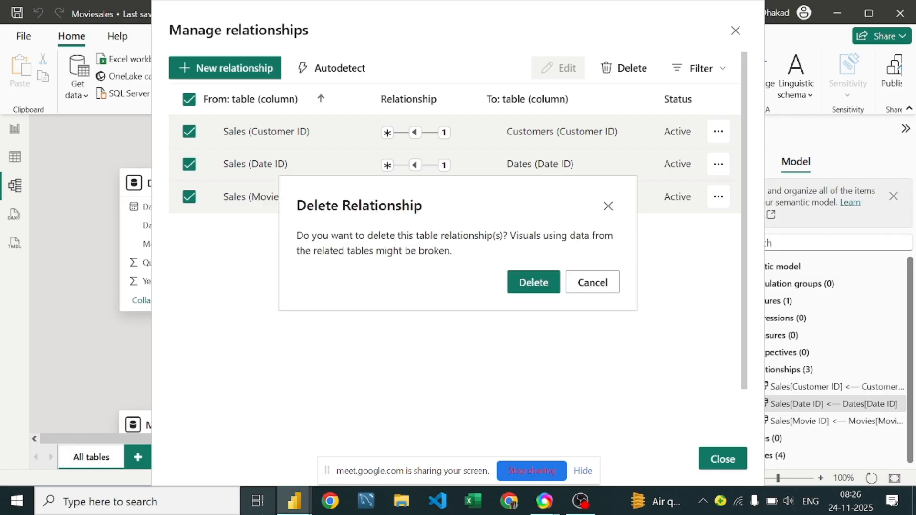
click(533, 284)
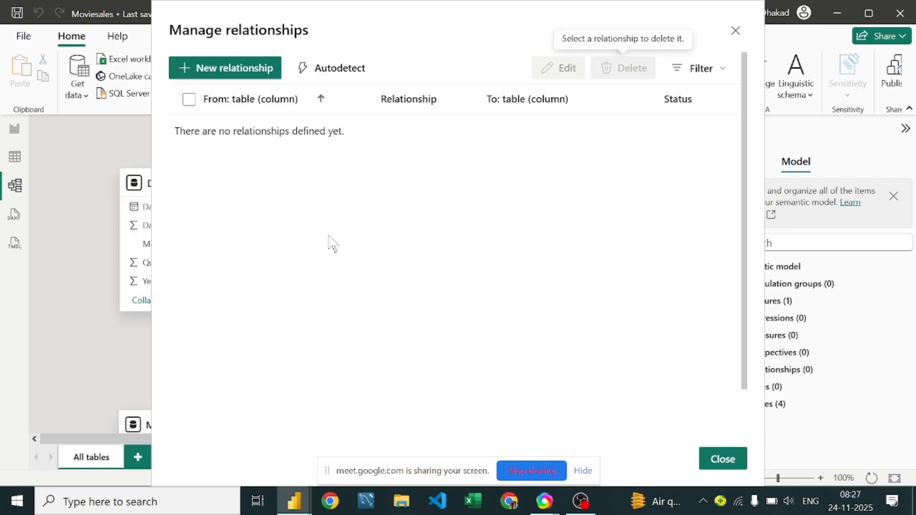
click(737, 30)
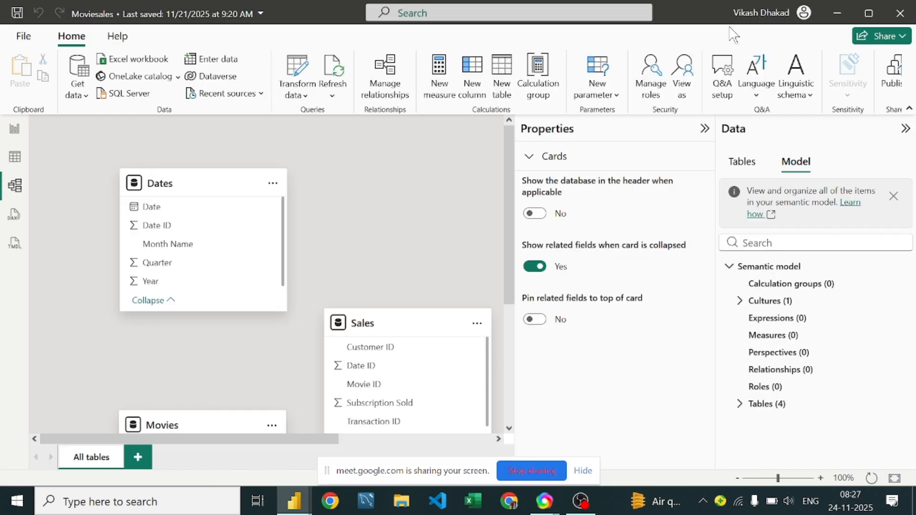
Step: Shift the Sales card slightly in the model diagram and move the Customers card up to the upper right of Sales
scroll(305, 286, down, 5)
scroll(308, 286, up, 5)
drag(163, 438, 454, 459)
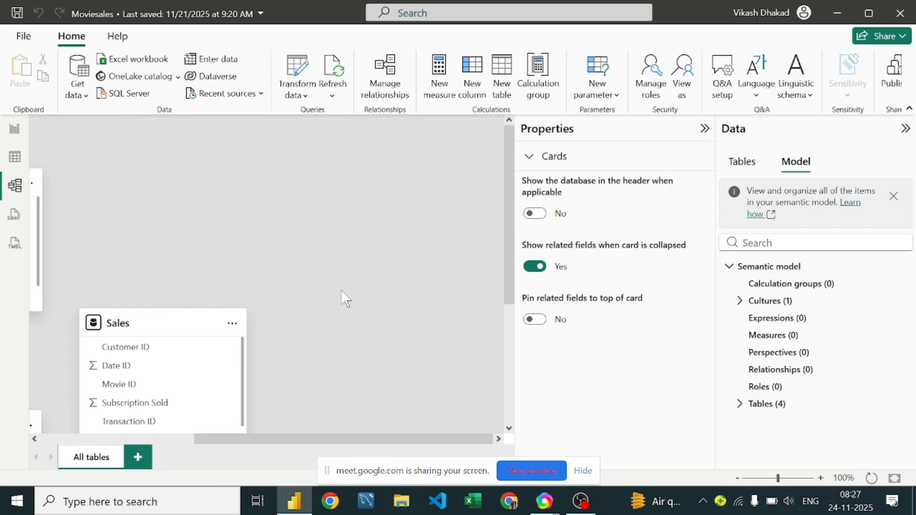
scroll(341, 290, down, 5)
scroll(341, 290, up, 2)
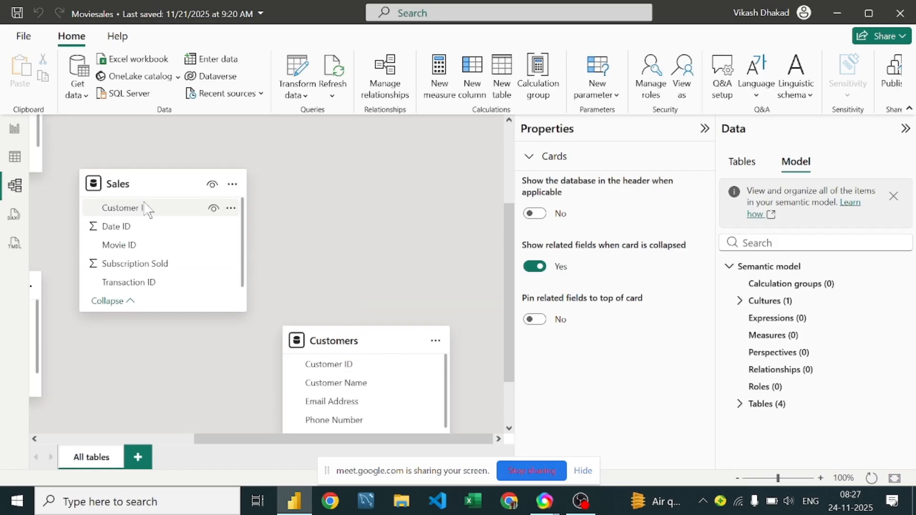
scroll(133, 229, up, 3)
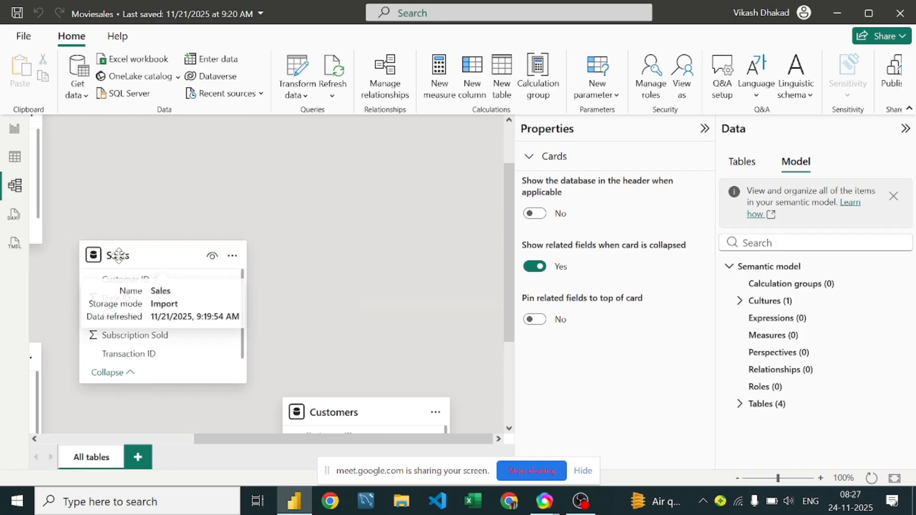
drag(119, 279, 116, 271)
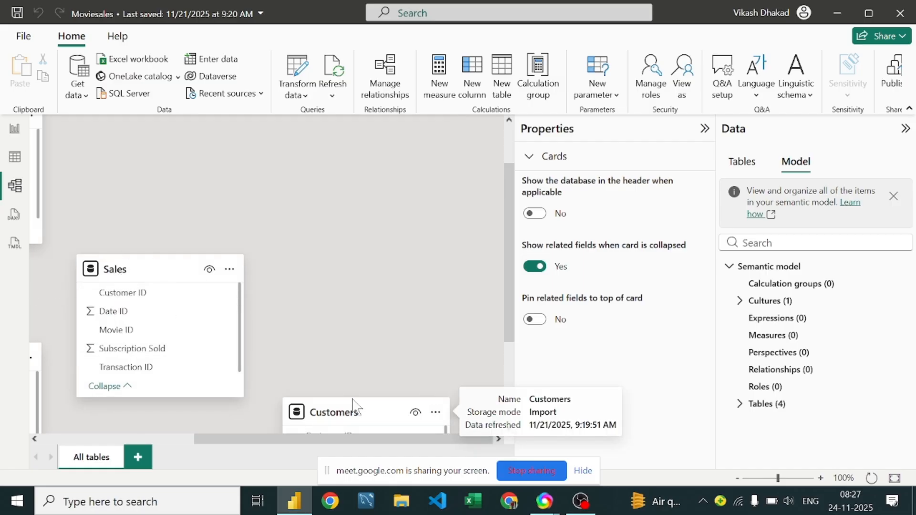
drag(344, 409, 346, 170)
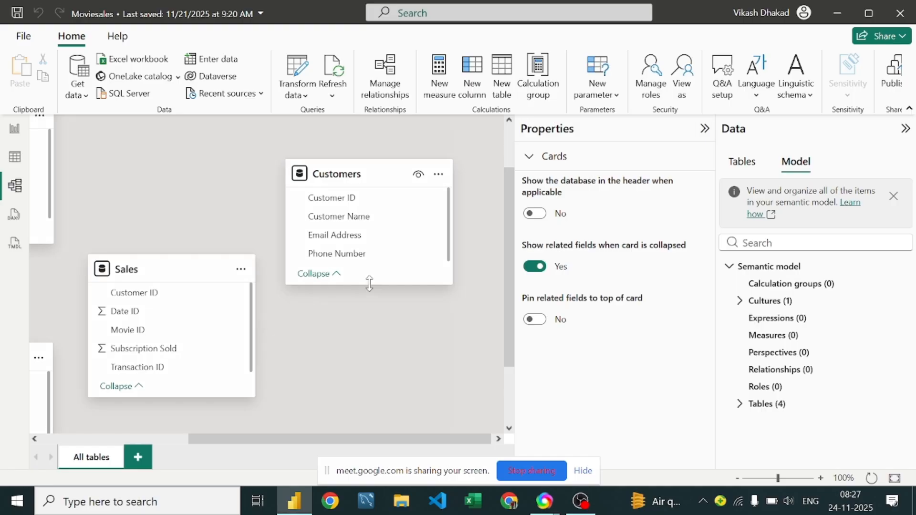
Step: Lengthen the Customers and Sales cards so all their fields fit, and move Sales up beside Customers
drag(369, 283, 366, 345)
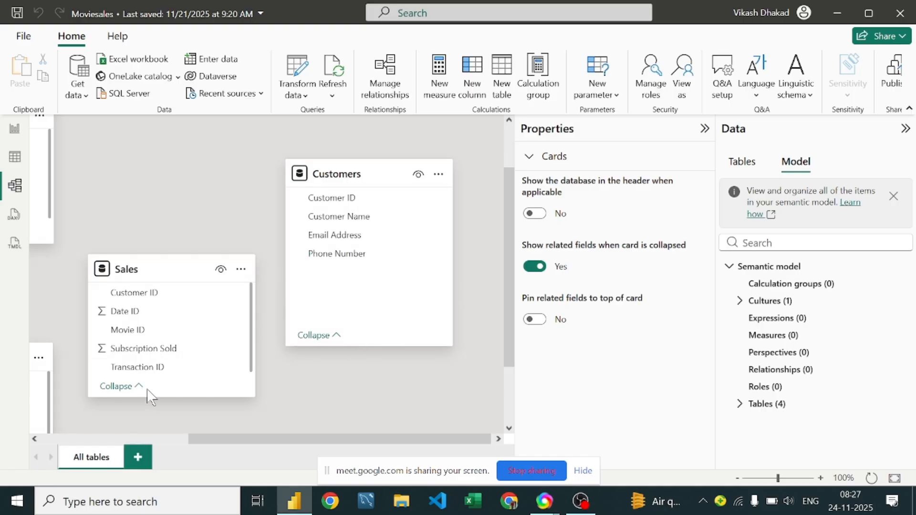
drag(151, 398, 143, 437)
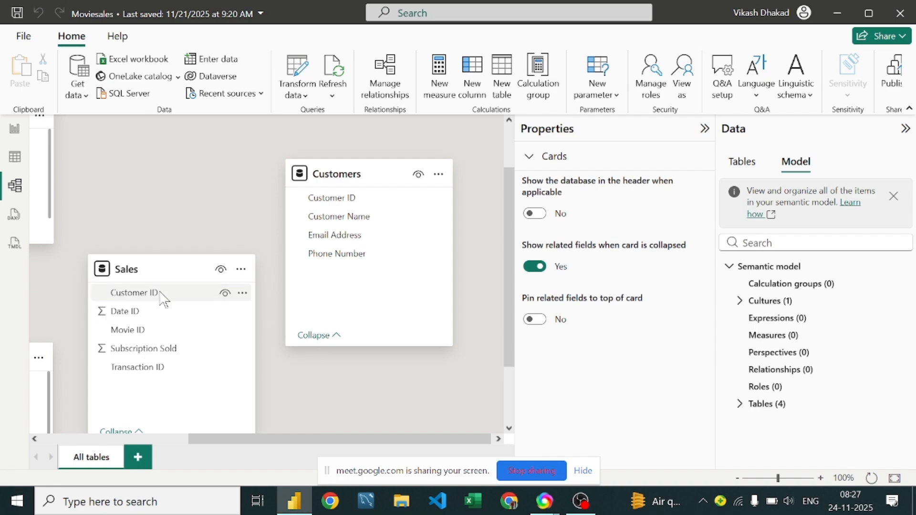
drag(174, 268, 183, 188)
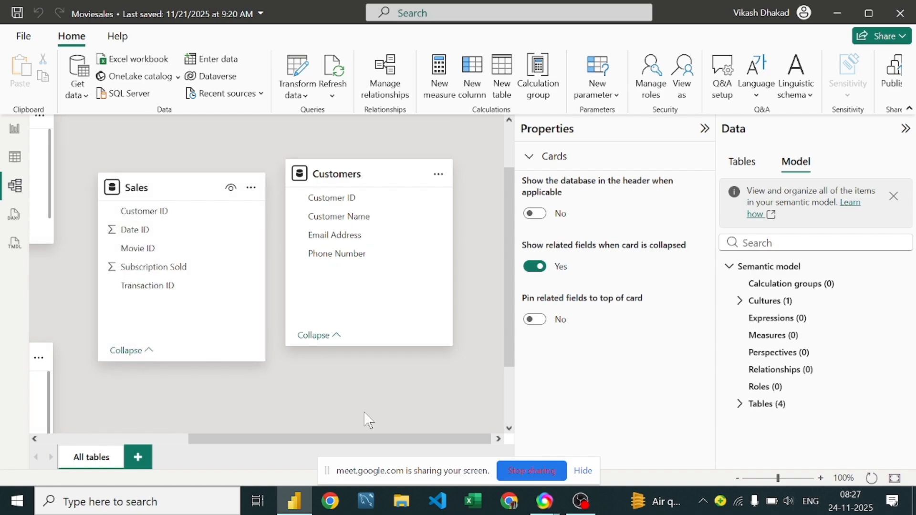
Step: Move the Movies card closer beneath Dates and shift the Dates card so the two line up beside Sales
drag(349, 438, 219, 450)
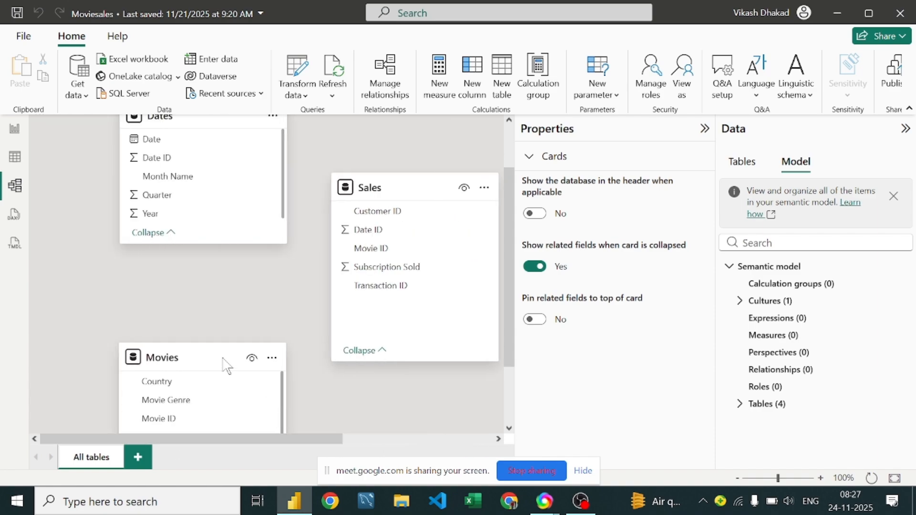
drag(186, 362, 175, 343)
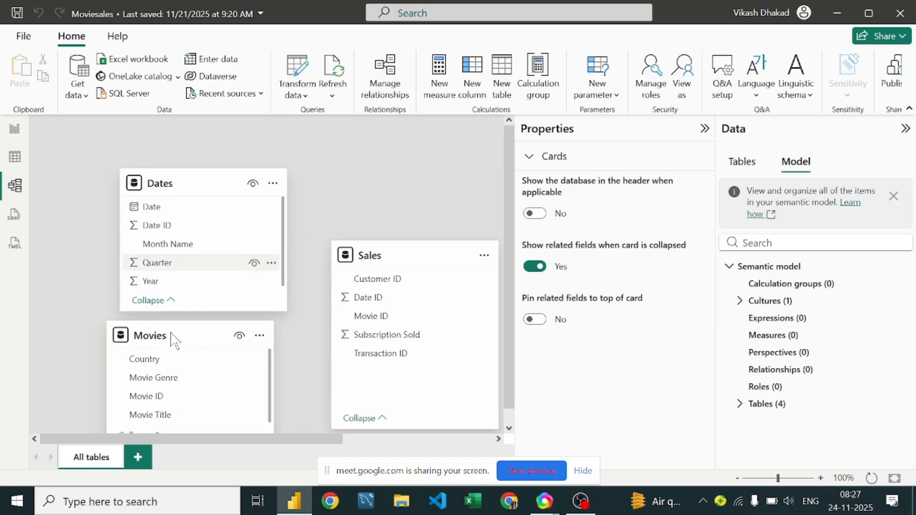
drag(165, 186, 169, 139)
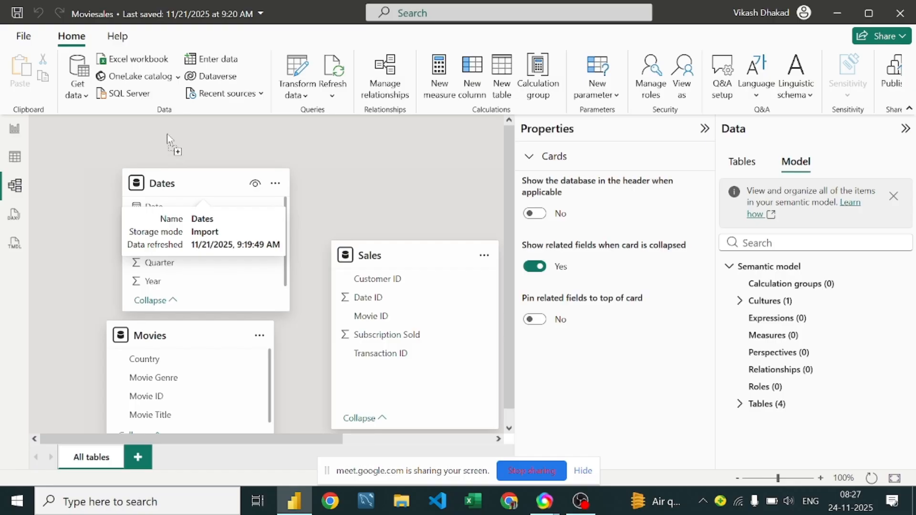
drag(219, 184, 208, 151)
Step: Lengthen the Movies card so all its fields fit, and review the Dates, Movies and Sales cards
scroll(201, 333, down, 1)
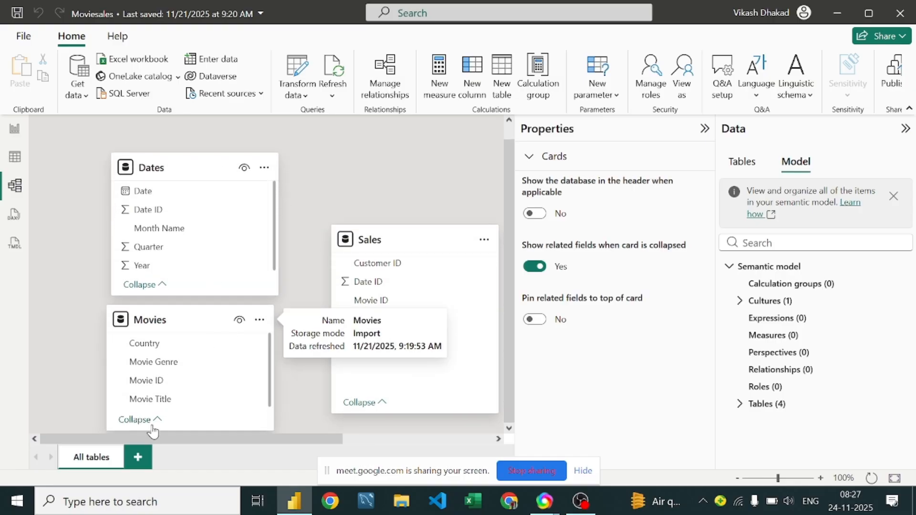
drag(186, 429, 182, 470)
scroll(213, 350, down, 3)
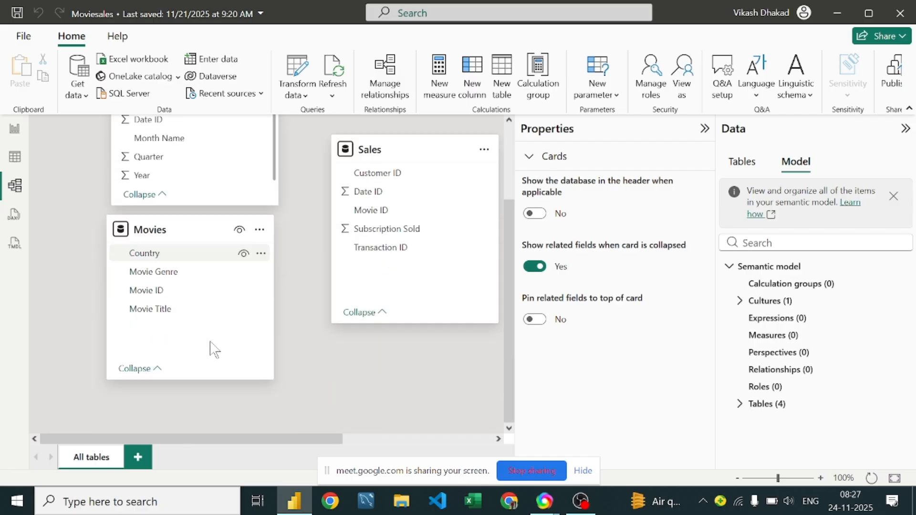
scroll(213, 350, up, 4)
scroll(334, 236, down, 3)
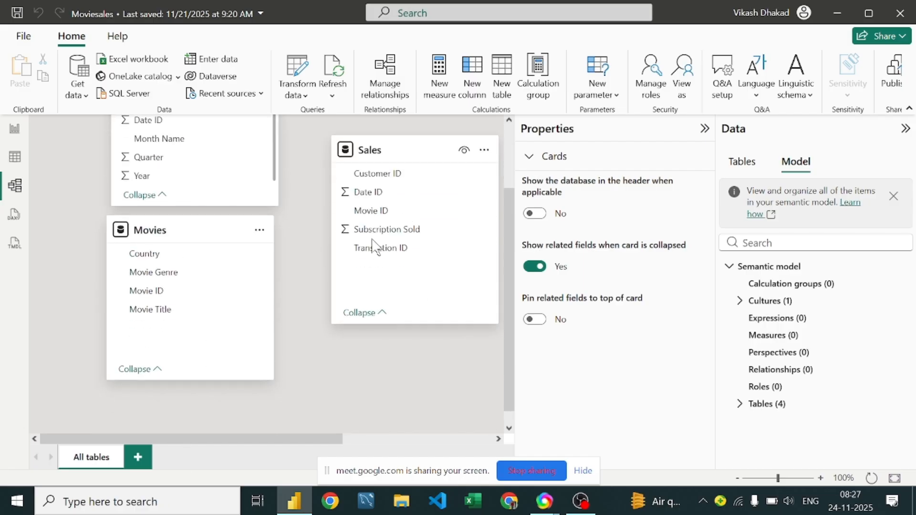
scroll(404, 213, up, 3)
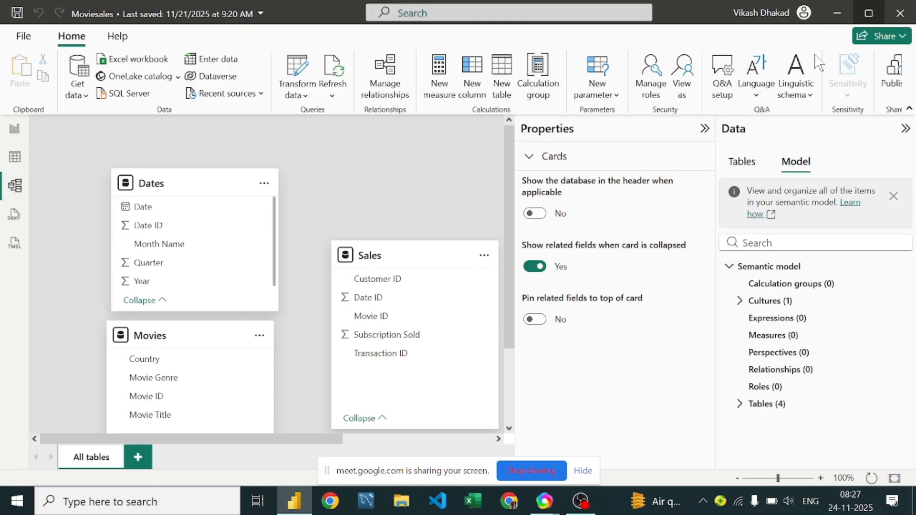
Step: Restore the report window to a smaller size and look through its table, report and model views
click(864, 17)
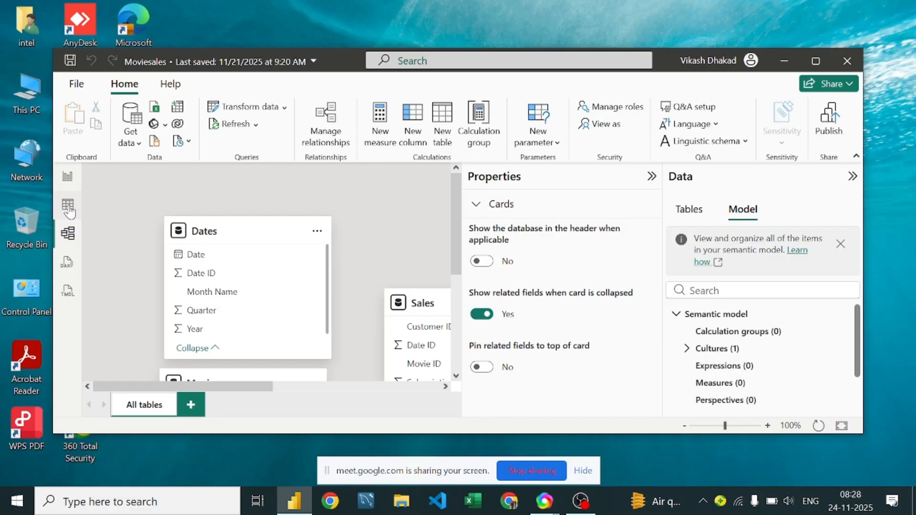
click(69, 211)
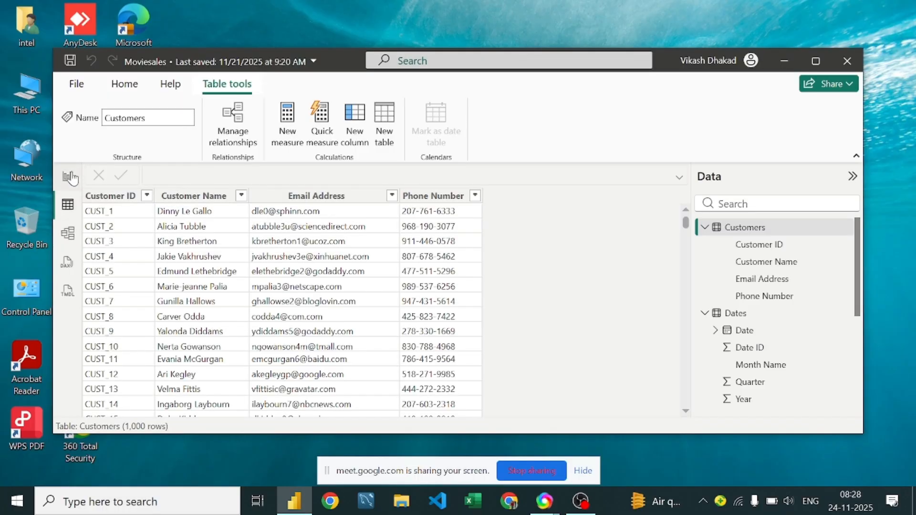
click(68, 177)
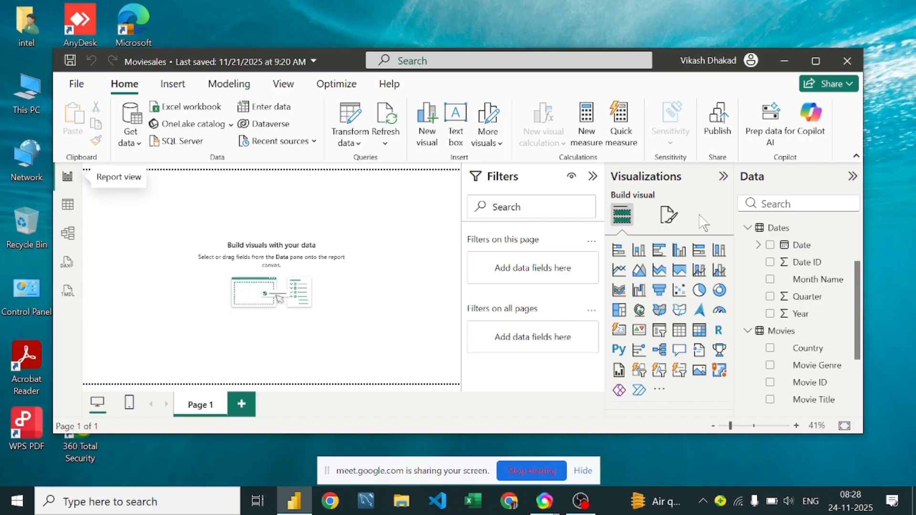
click(68, 235)
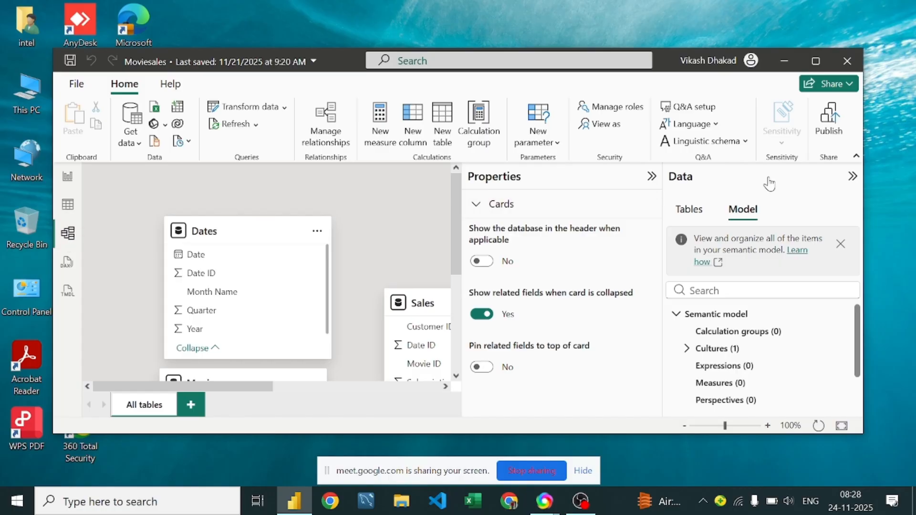
Step: Collapse the Properties and Data panes to widen the model diagram, and look over the Dates, Movies, Sales and Customers cards
click(651, 176)
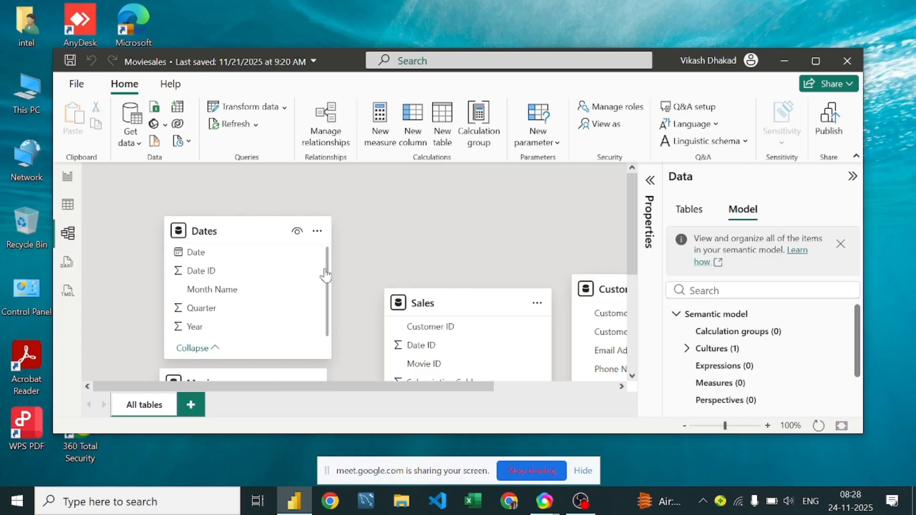
scroll(431, 267, down, 5)
scroll(430, 288, up, 5)
scroll(429, 288, down, 5)
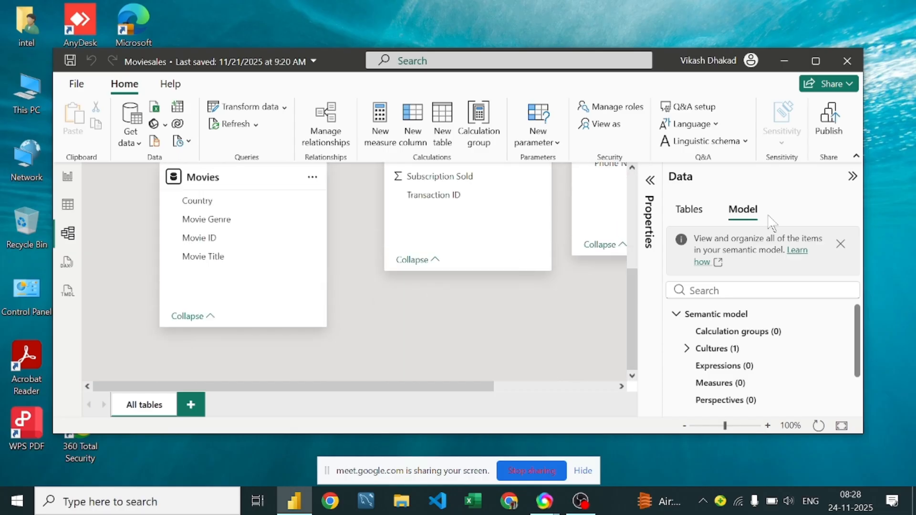
click(852, 176)
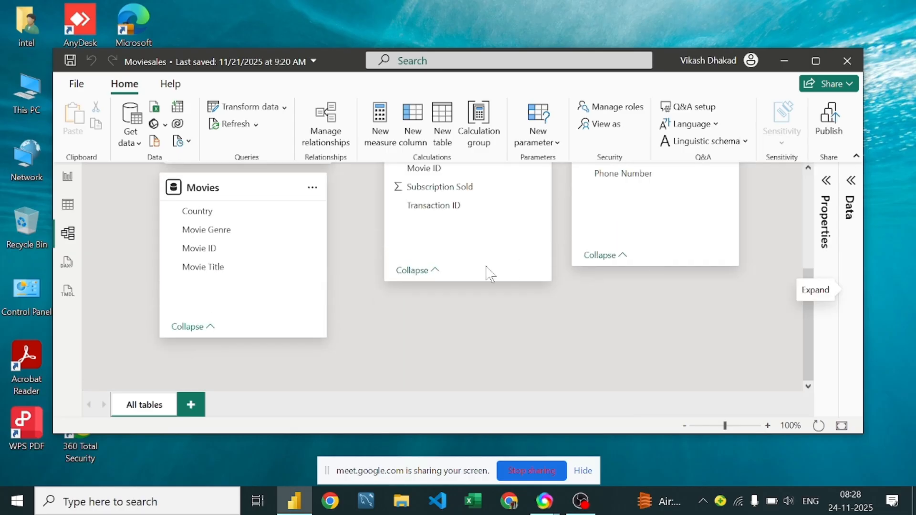
scroll(484, 267, up, 5)
scroll(476, 223, down, 1)
scroll(477, 223, down, 6)
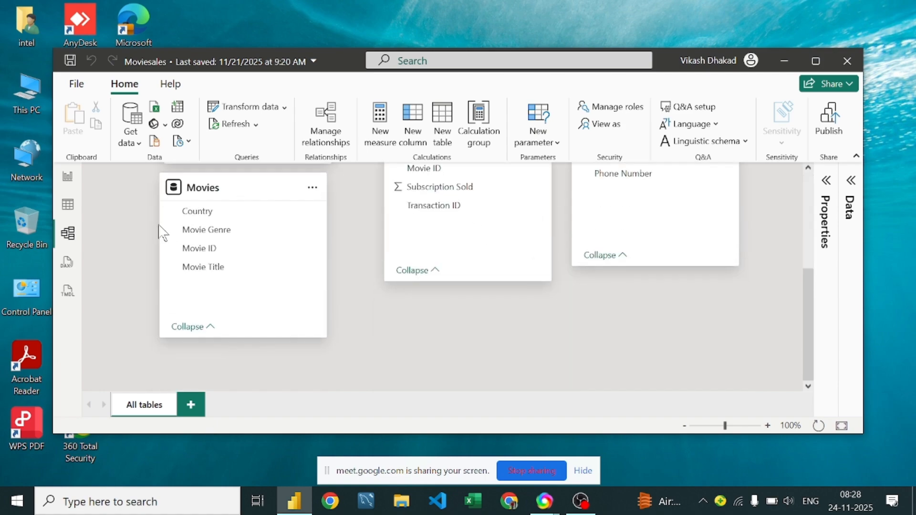
scroll(477, 310, up, 5)
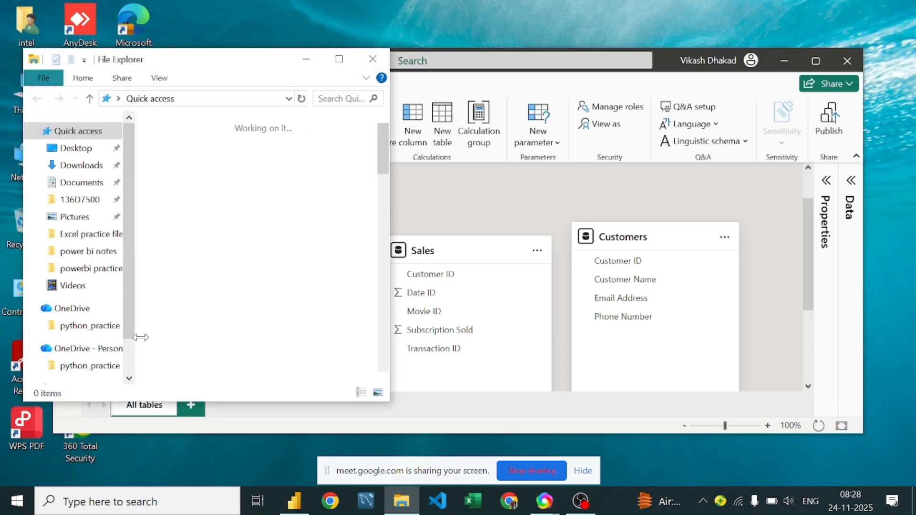
Step: In File Explorer, open the PB7 presentation from the power bi notes folder and minimize the folder window
scroll(215, 245, down, 3)
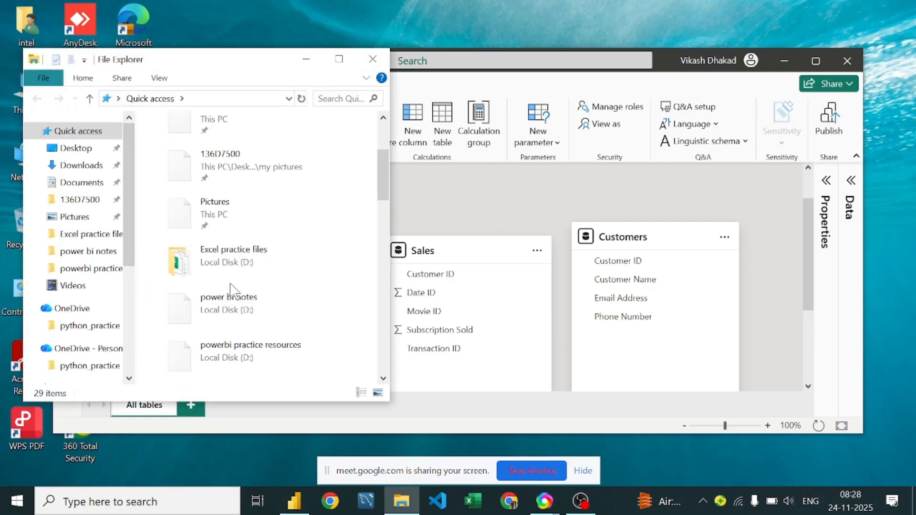
scroll(234, 289, down, 3)
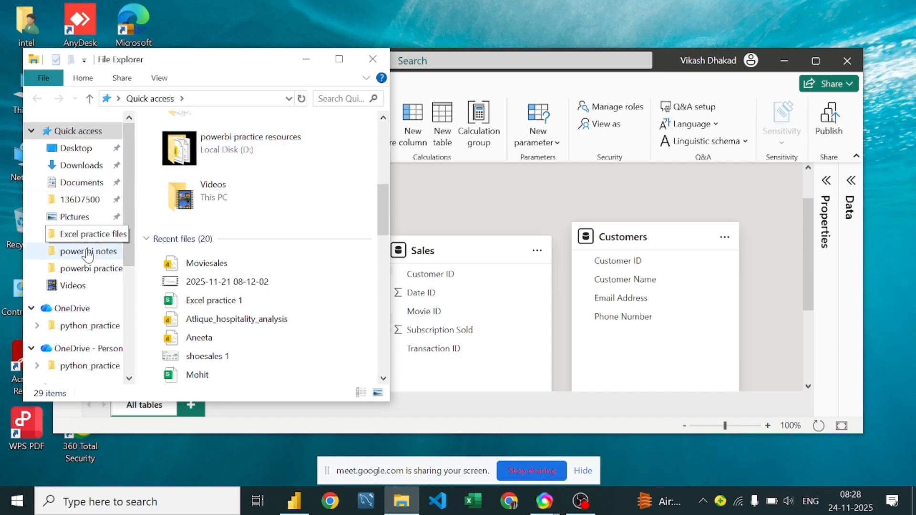
click(100, 256)
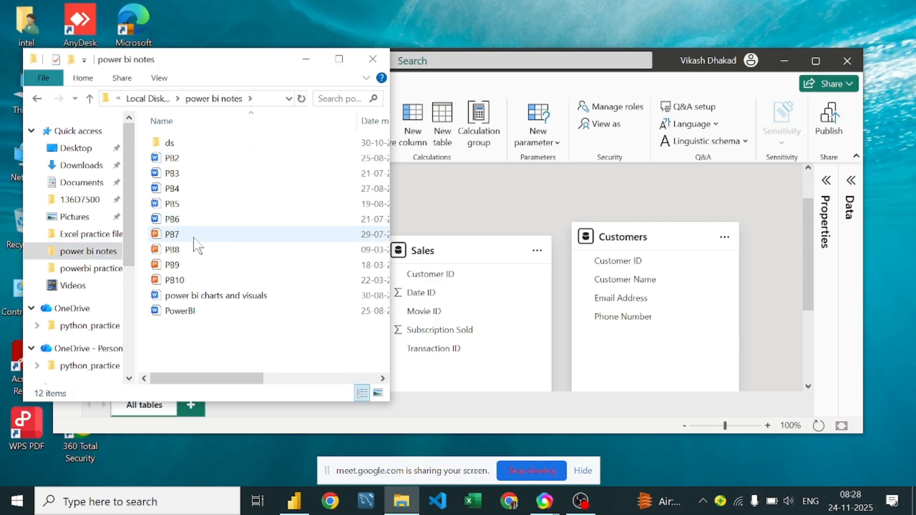
double_click(194, 237)
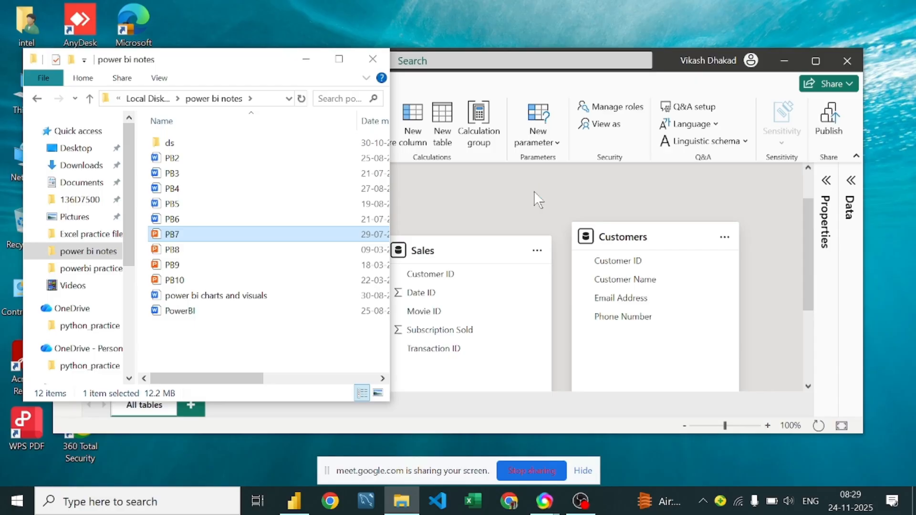
key(Return)
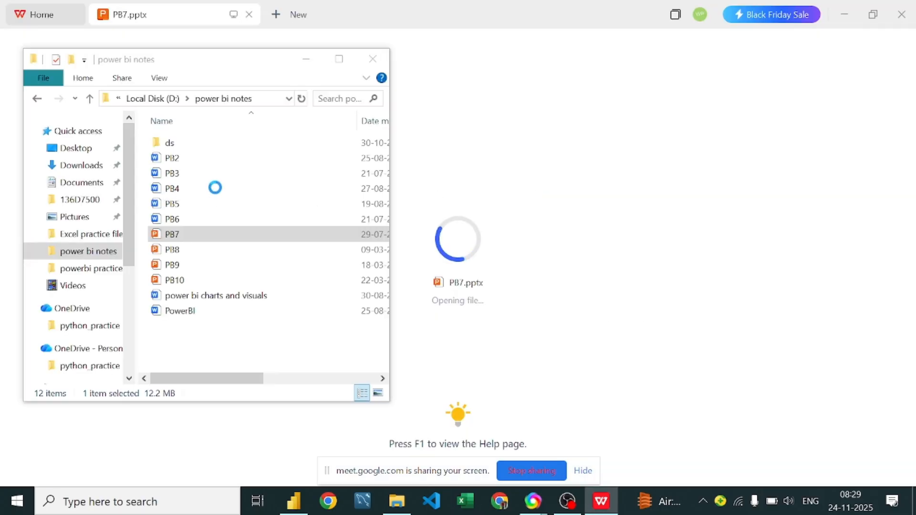
click(309, 59)
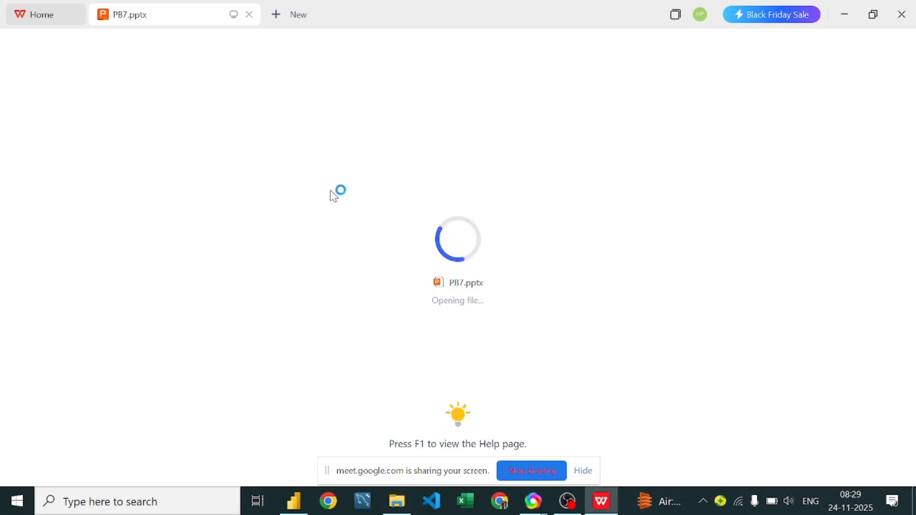
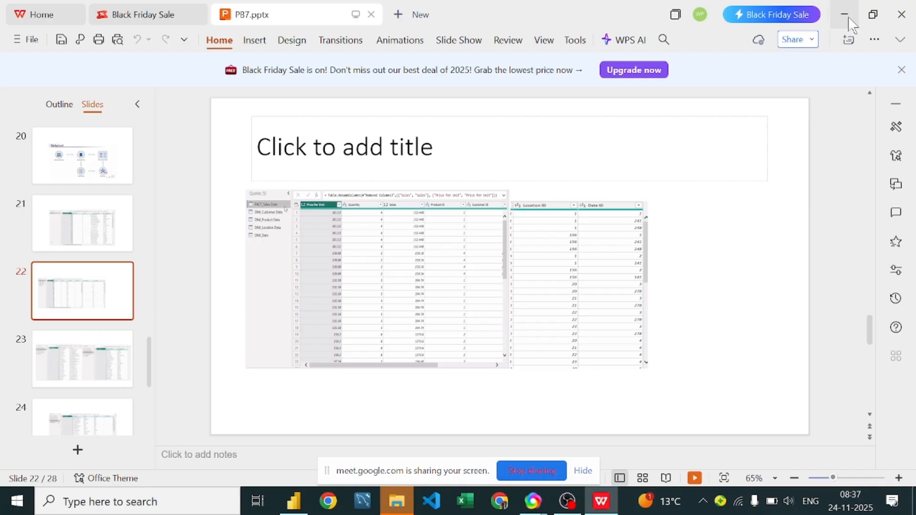
Step: Minimize the presentation and, back in Power BI, move the Sales card higher in the diagram and maximize the window
click(844, 14)
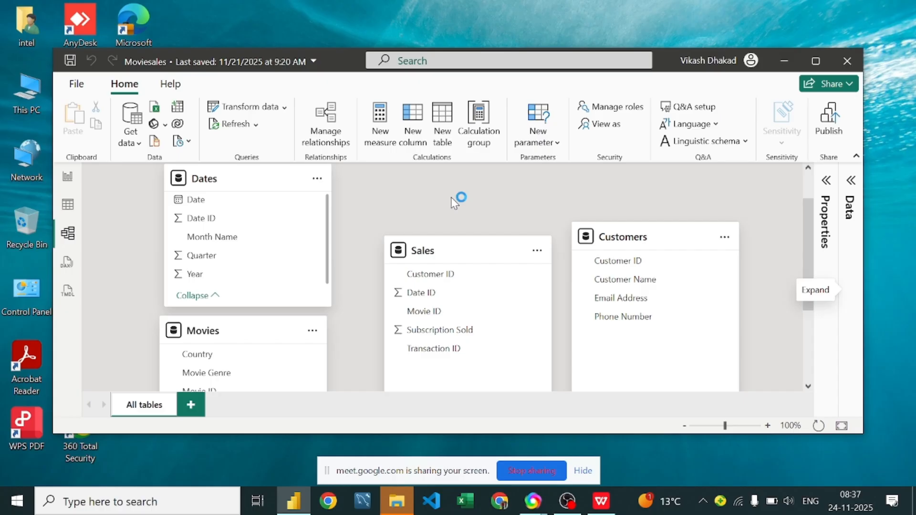
drag(458, 255, 447, 202)
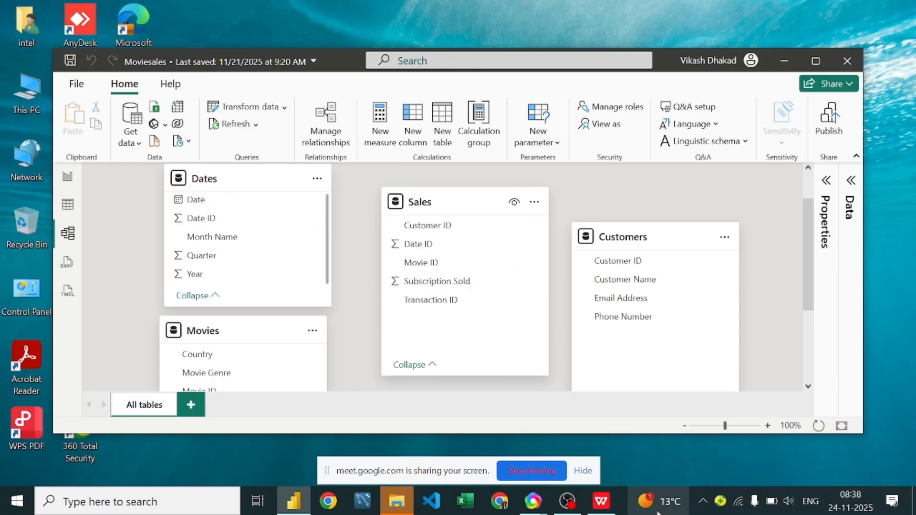
click(815, 61)
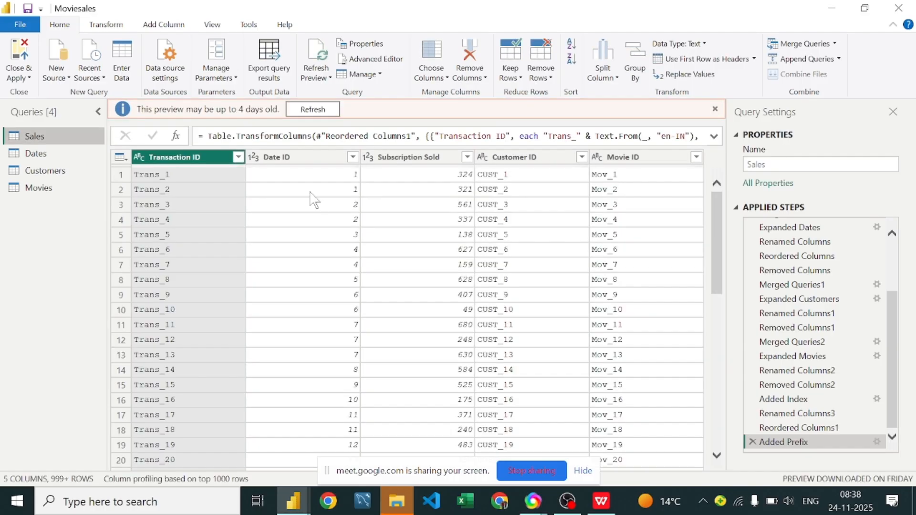
Step: Examine the rows and ID columns of the Sales, Dates, Customers and Movies queries in Power Query, and close and apply
scroll(315, 199, down, 1)
scroll(315, 200, down, 5)
scroll(313, 200, up, 6)
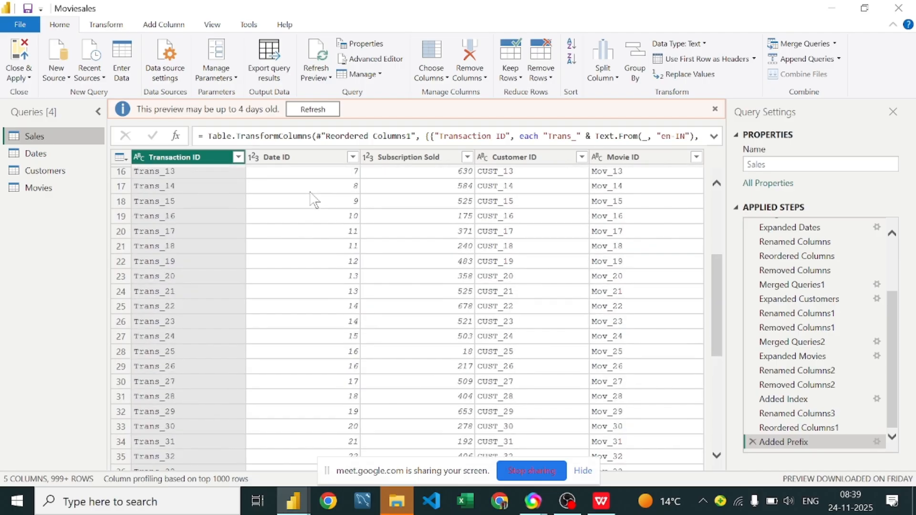
scroll(272, 203, up, 3)
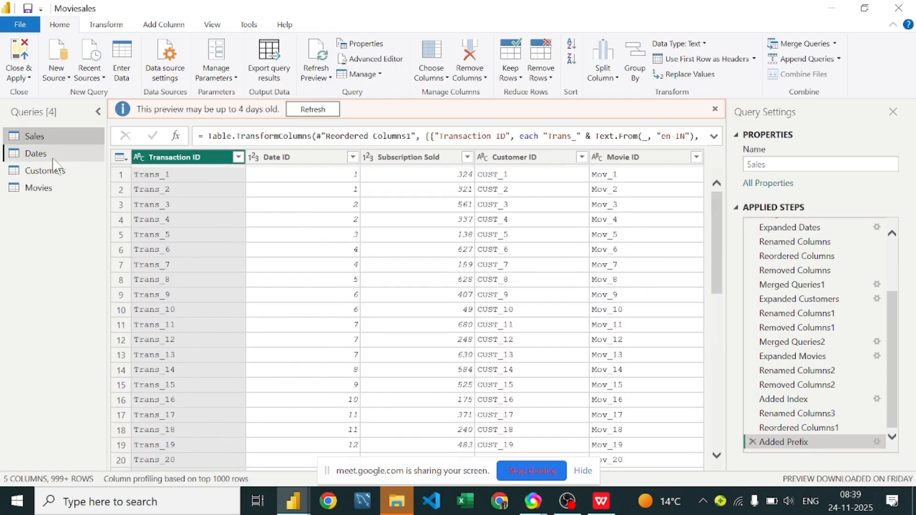
click(57, 165)
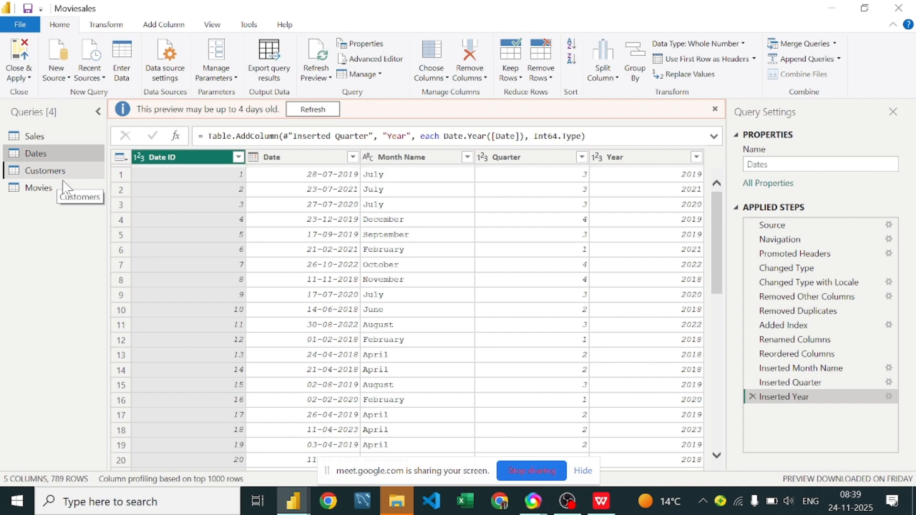
click(58, 175)
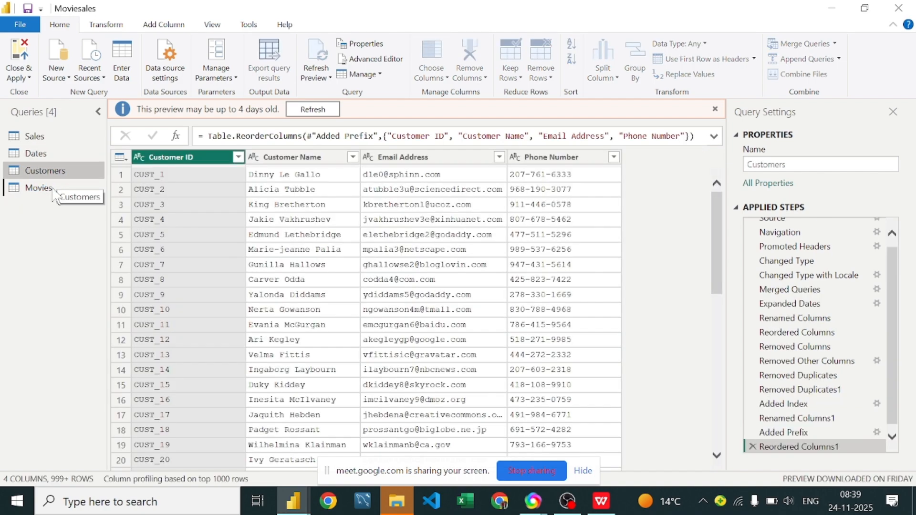
click(43, 188)
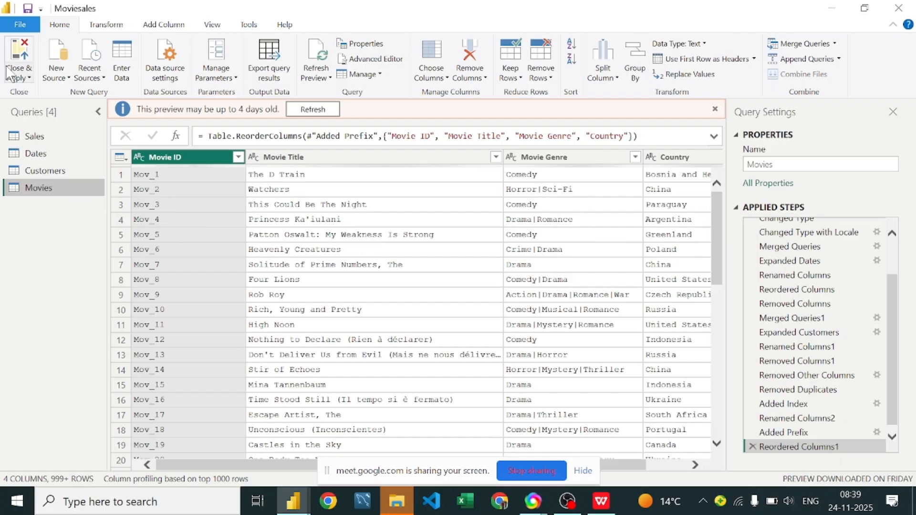
click(20, 58)
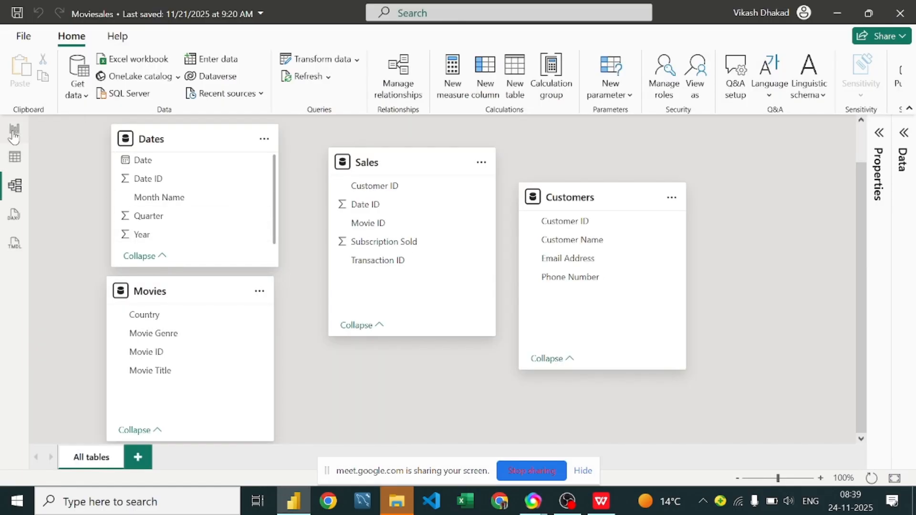
Step: In the report view, collapse the Customers, Dates, Movies and Sales field lists so only the table names are listed
click(875, 137)
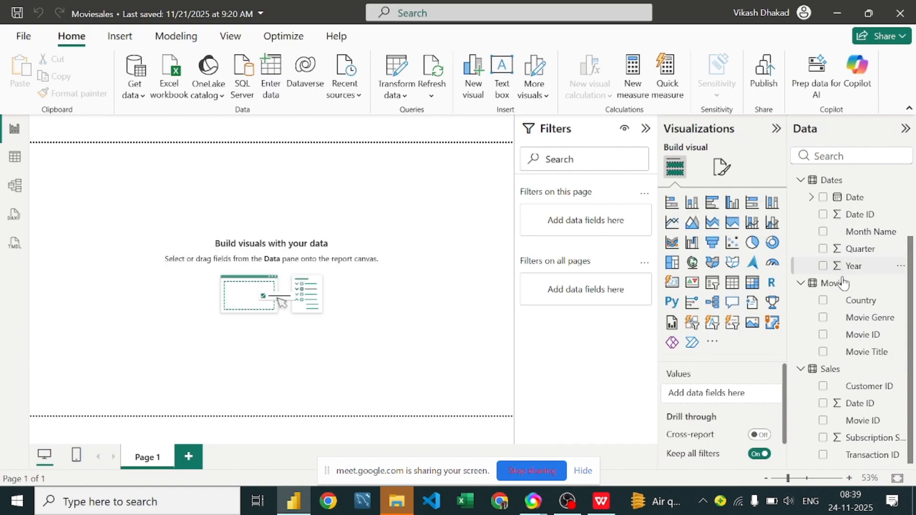
click(800, 179)
click(801, 180)
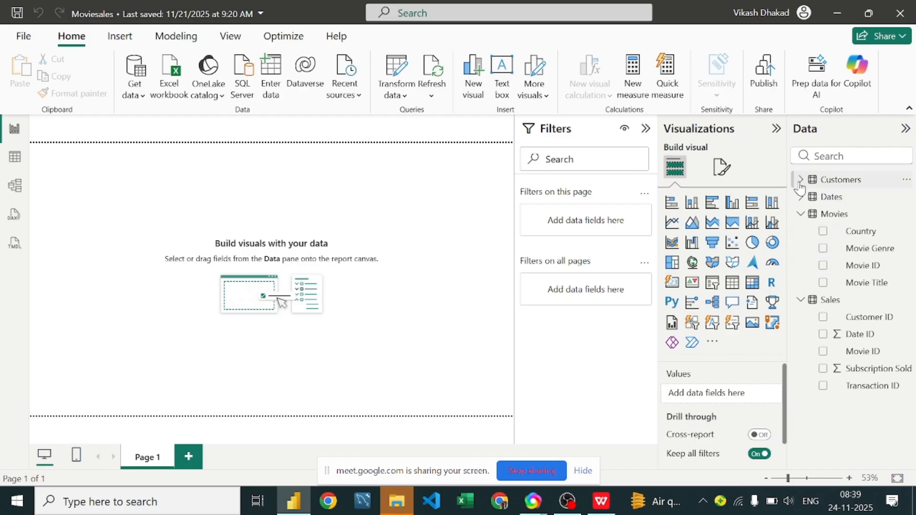
click(801, 215)
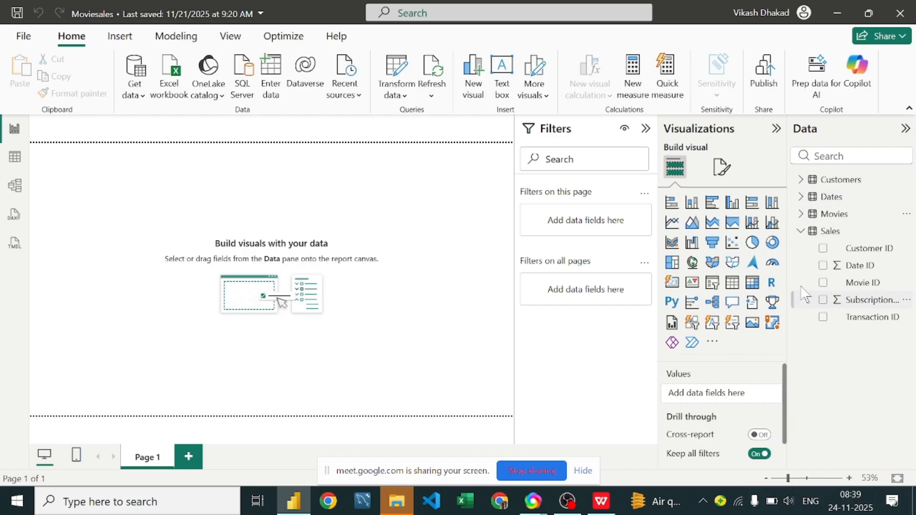
click(800, 231)
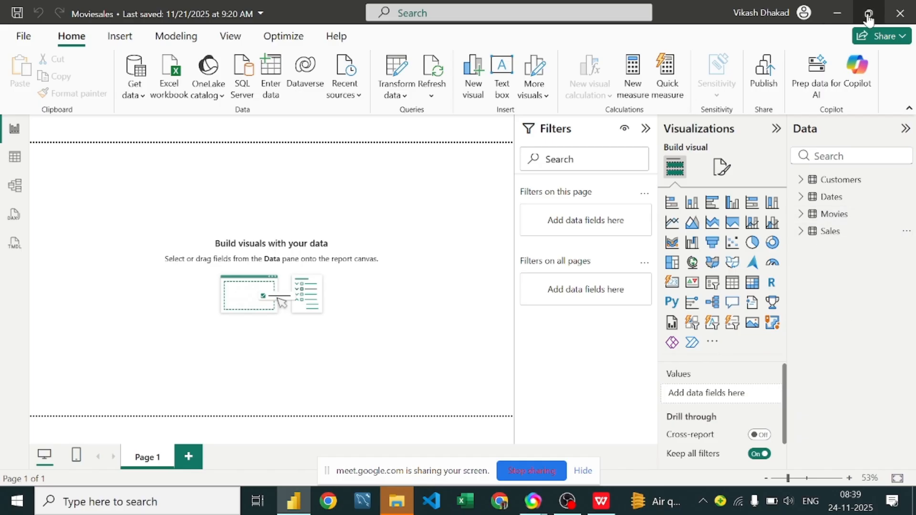
Step: Return to the model view with Properties collapsed, and space out the Movies, Sales and Customers cards, moving Customers farther from Sales
click(13, 188)
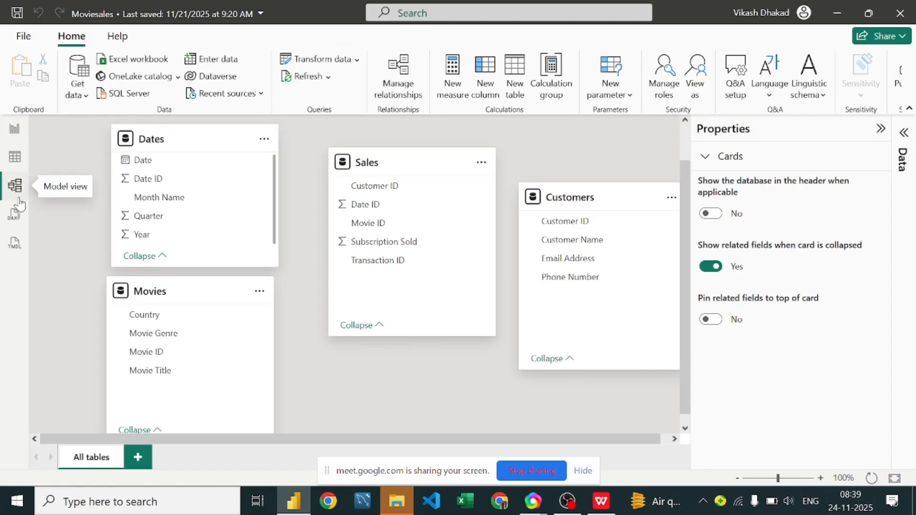
click(881, 129)
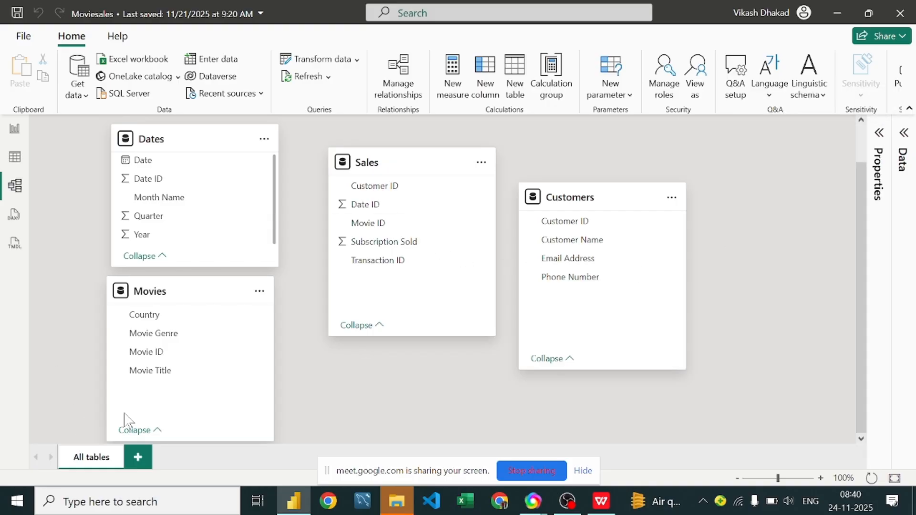
drag(245, 344, 201, 344)
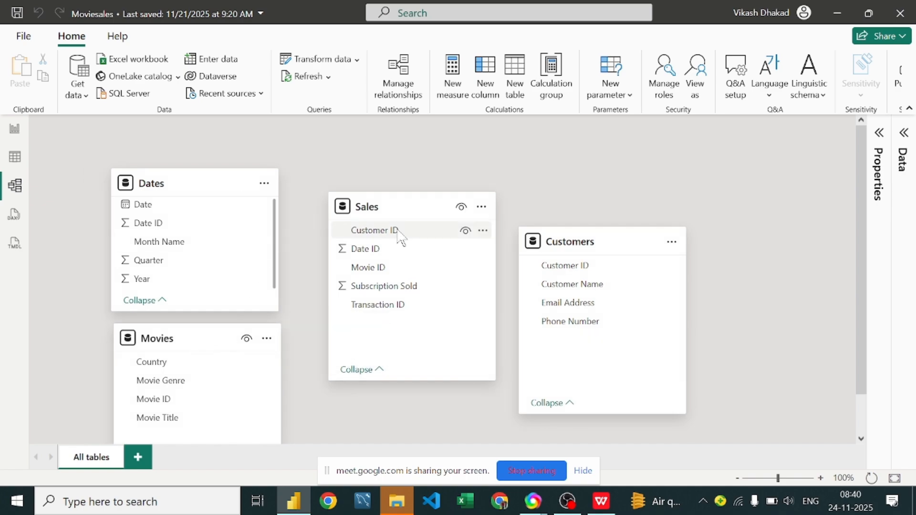
drag(430, 204, 423, 184)
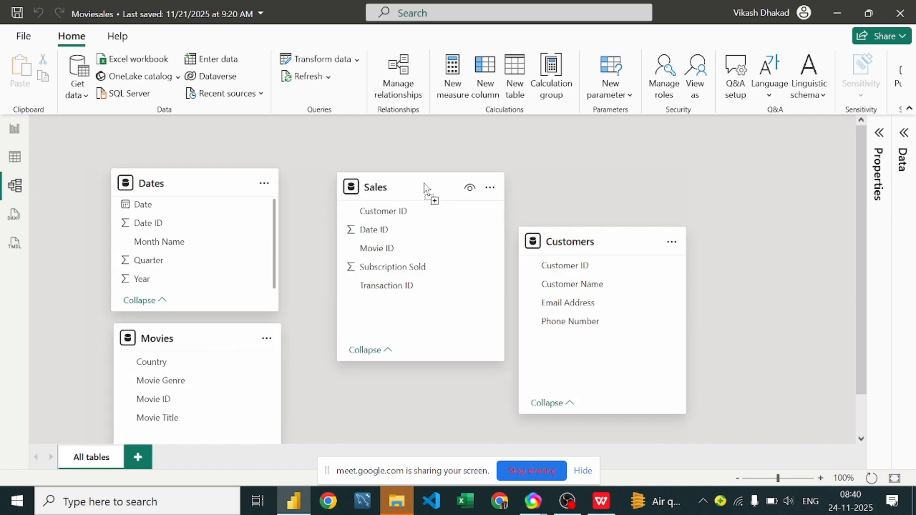
drag(617, 241, 695, 209)
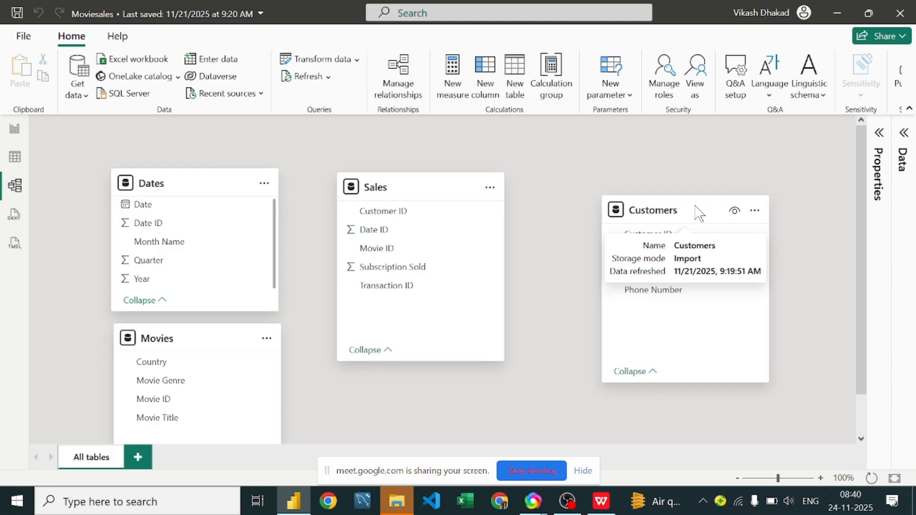
scroll(731, 136, down, 1)
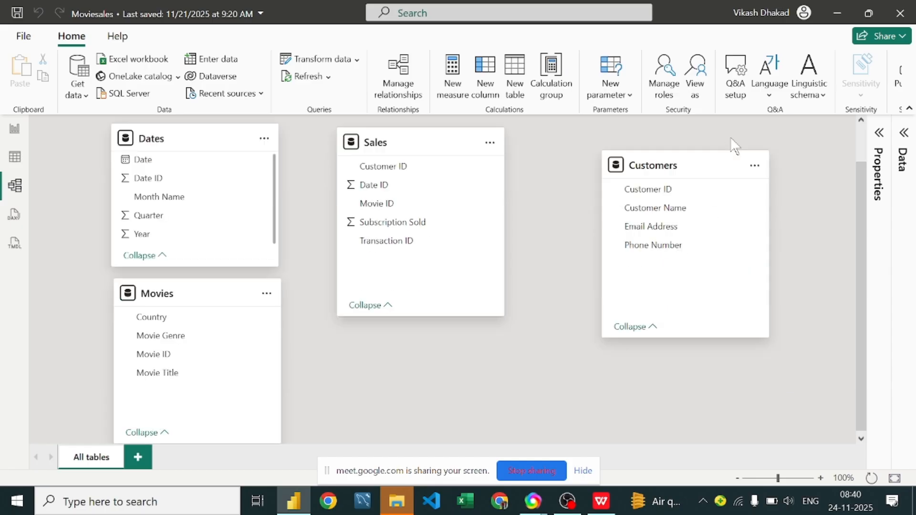
scroll(404, 238, up, 1)
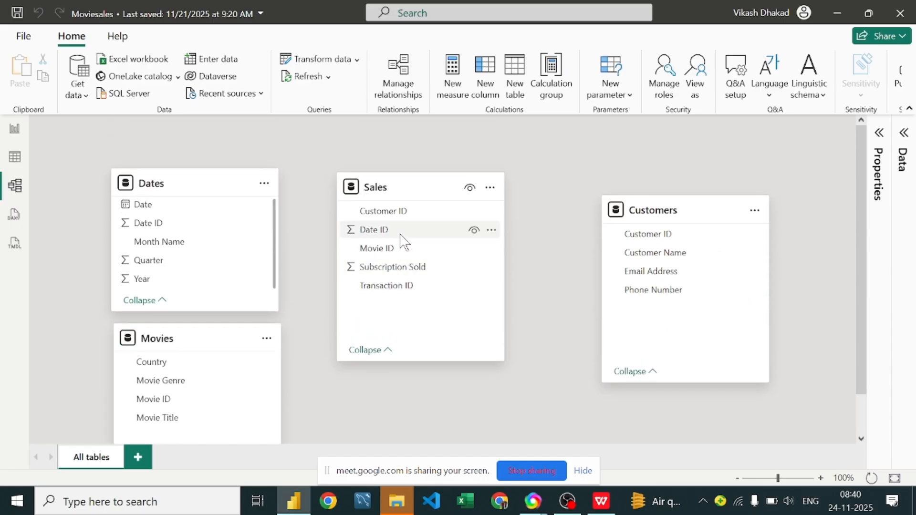
Step: Create an active one-to-many relationship from Customer ID in Customers to Customer ID in Sales, with Single cross-filter direction
click(416, 216)
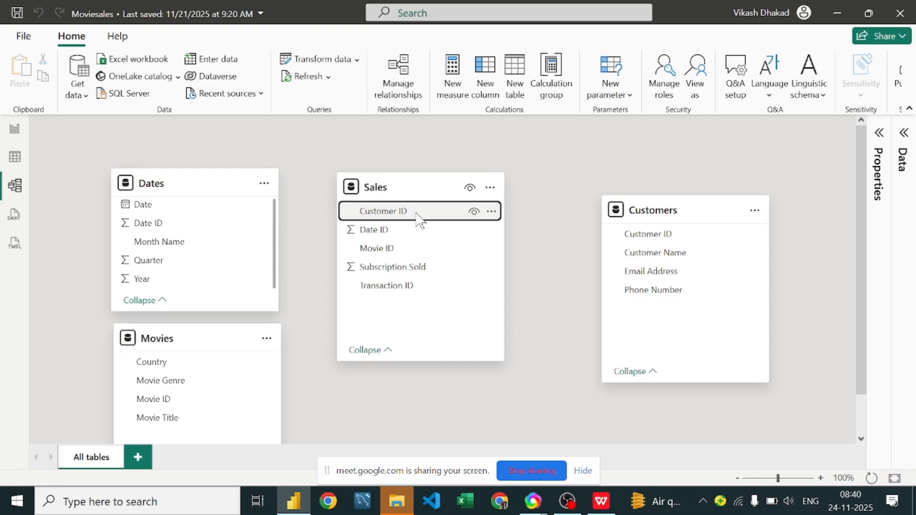
click(665, 235)
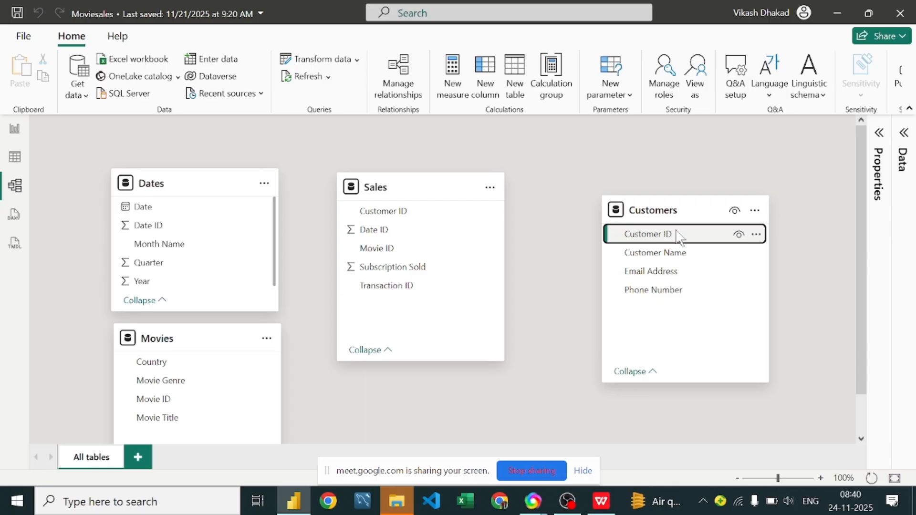
drag(680, 237, 394, 217)
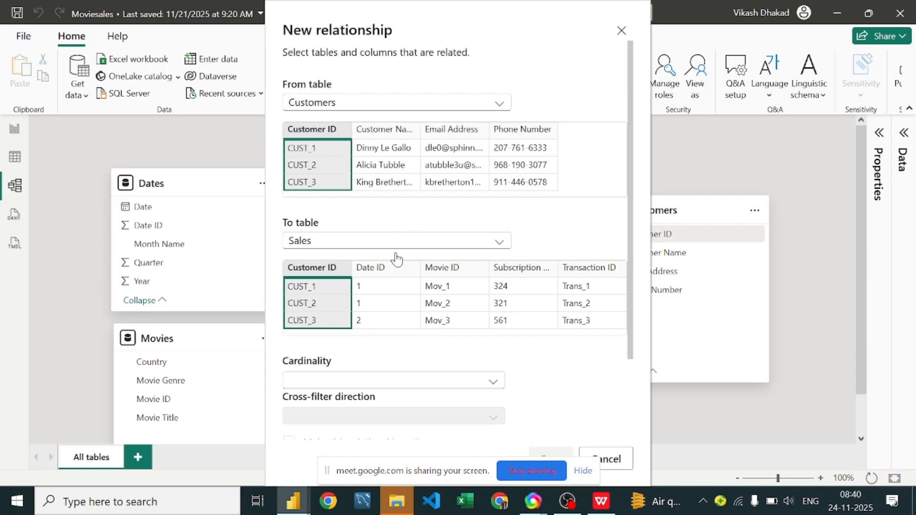
scroll(486, 359, down, 3)
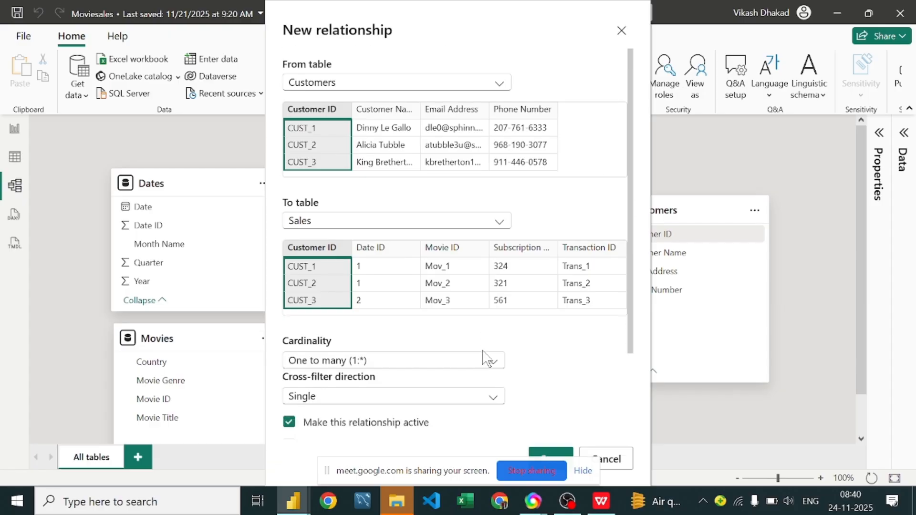
click(552, 455)
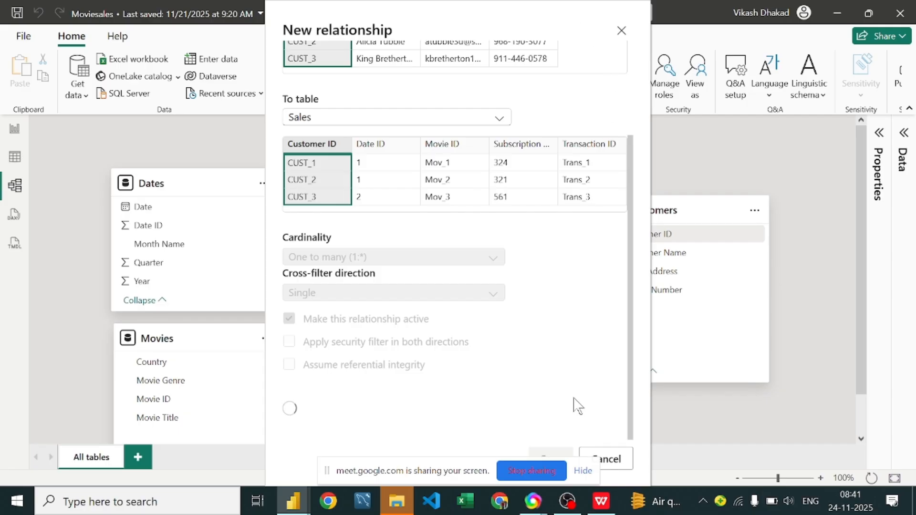
drag(426, 470, 351, 479)
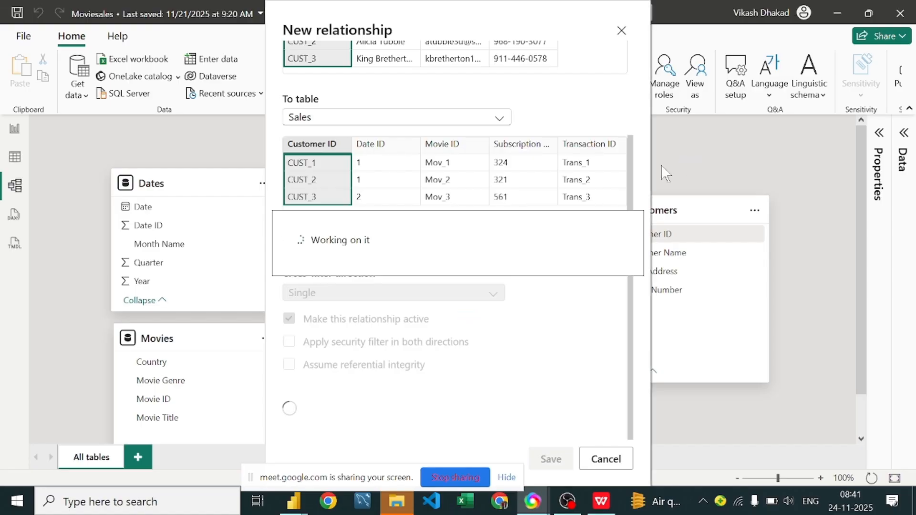
click(620, 32)
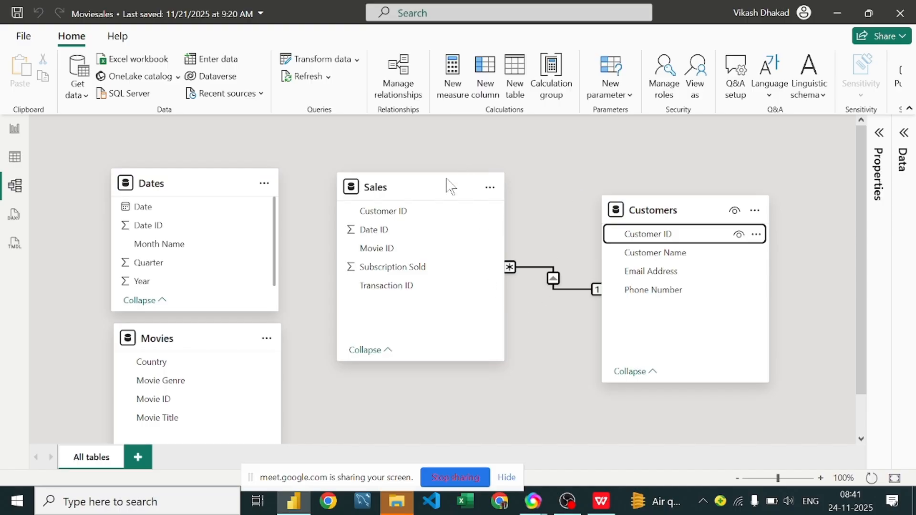
Step: Move the Sales card lower between the Dates and Customers cards and select its Customer ID field
drag(428, 194, 408, 250)
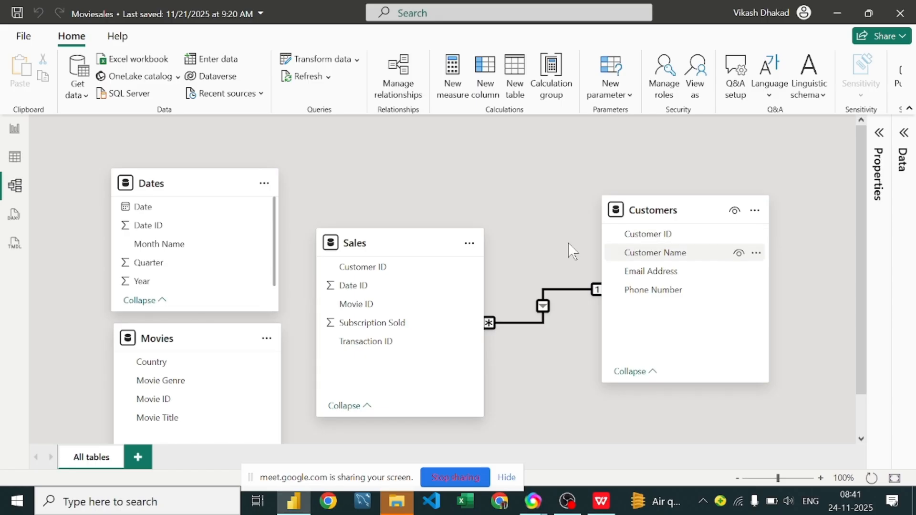
click(402, 268)
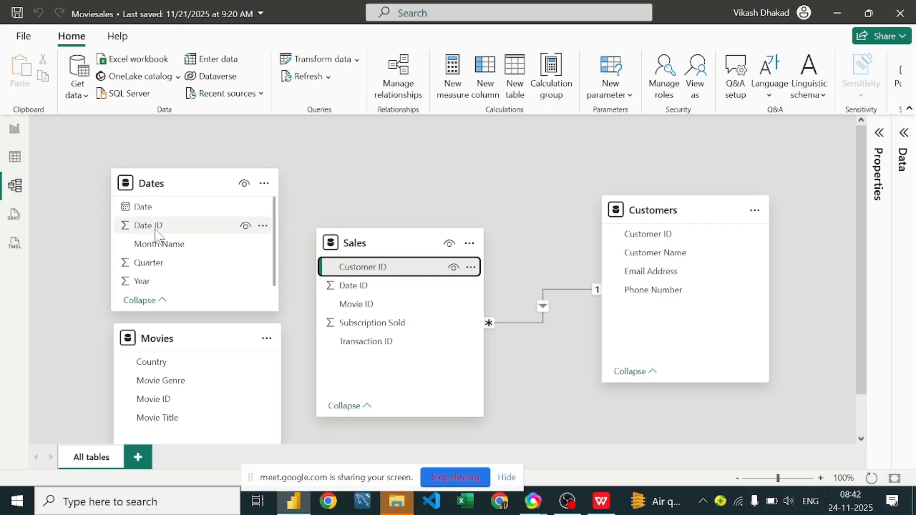
Step: Try to relate Date ID in the Dates table to Date ID in the Sales table
drag(155, 231, 381, 294)
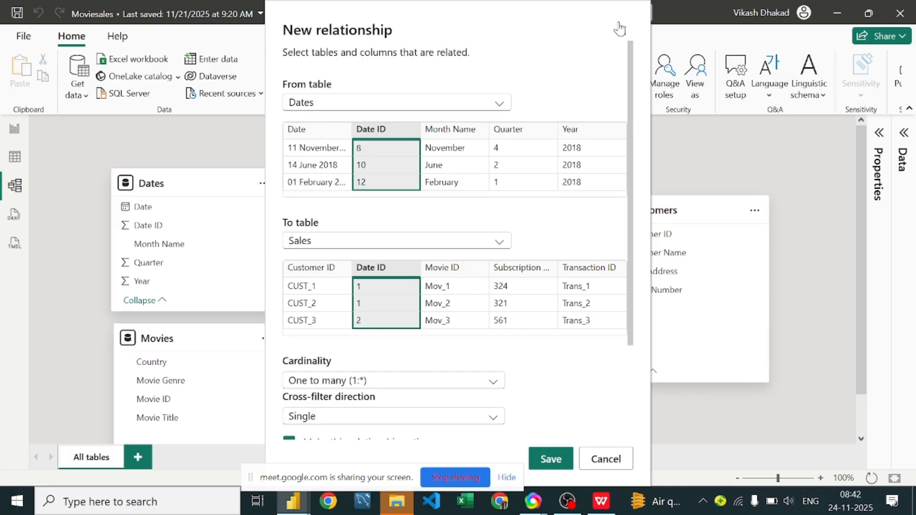
click(621, 32)
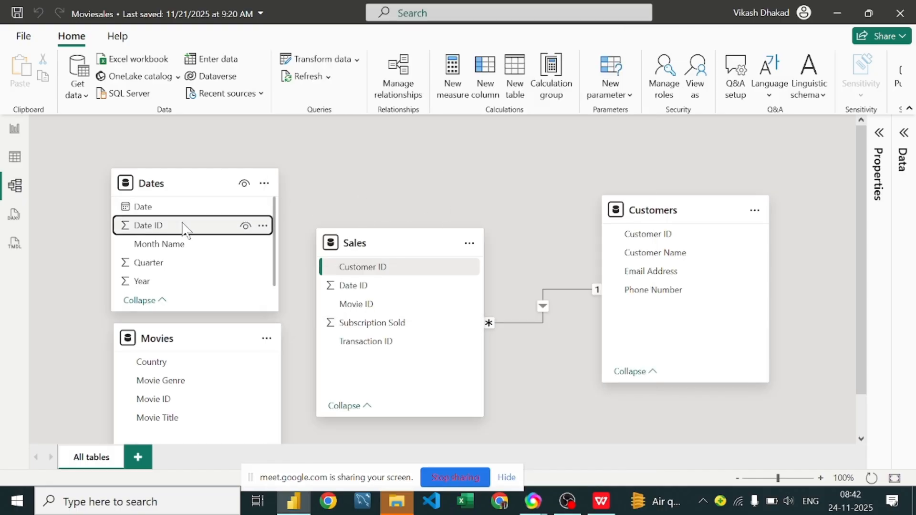
Step: Create a one-to-many relationship from Date ID in Dates to Customer ID in Sales, with Single cross-filter direction
drag(185, 227, 400, 269)
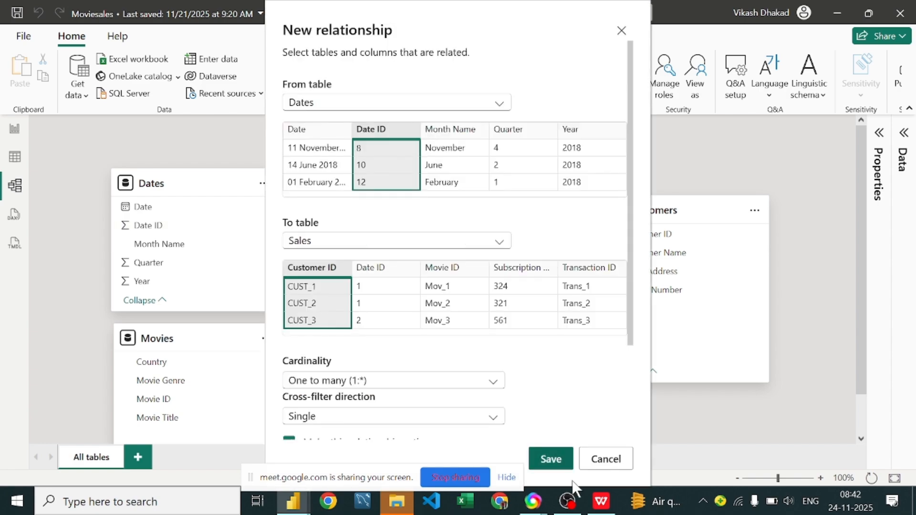
click(546, 462)
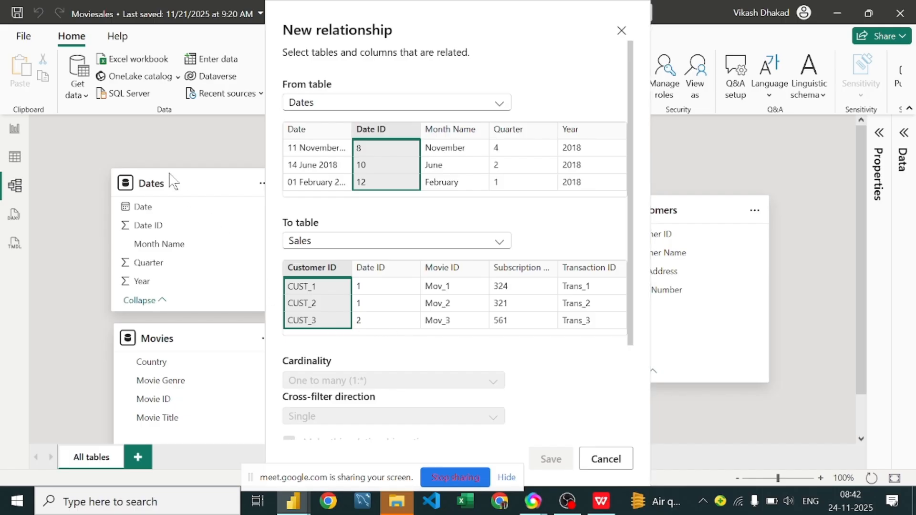
click(621, 30)
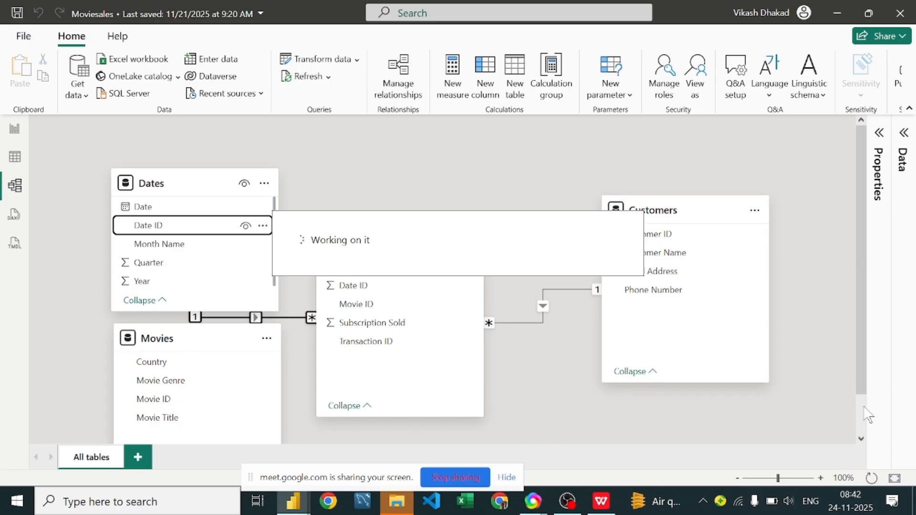
click(863, 438)
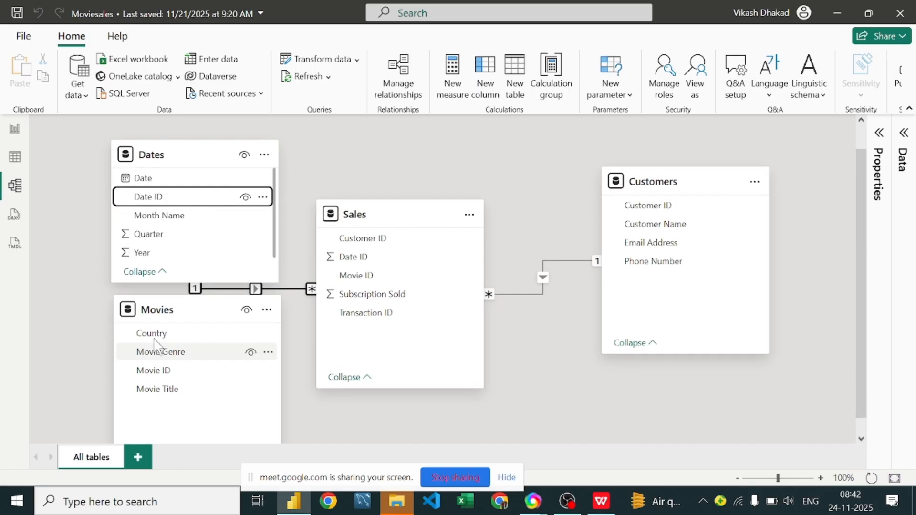
Step: Rearrange the model diagram with a shortened Sales card between Dates and Customers and the Movies card below them
drag(154, 341, 180, 385)
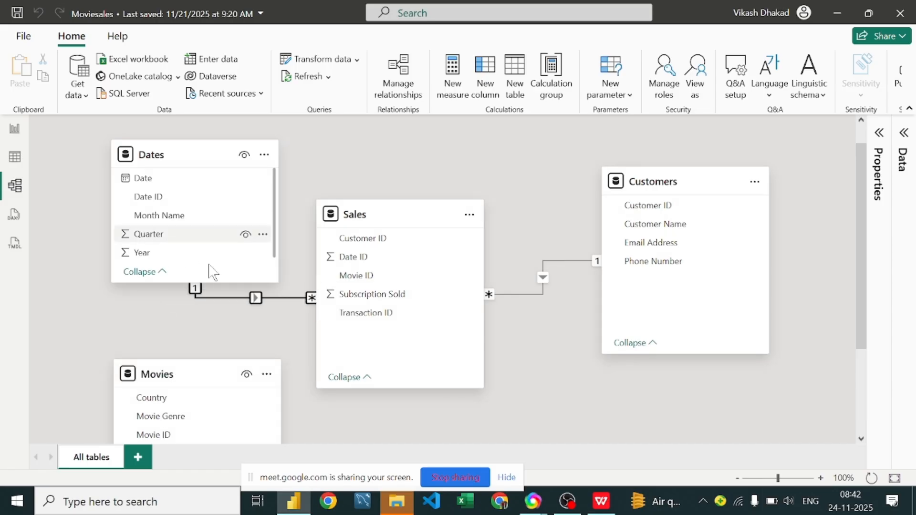
drag(375, 217, 426, 176)
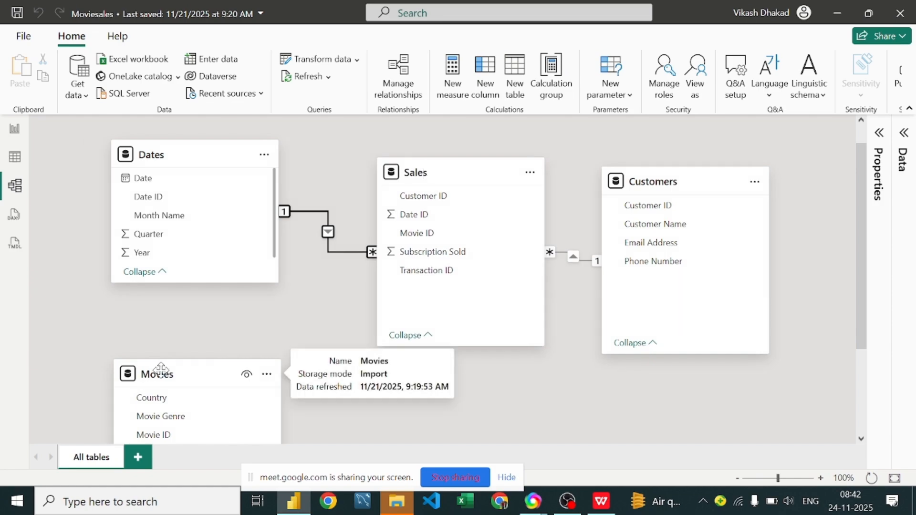
drag(180, 375, 192, 354)
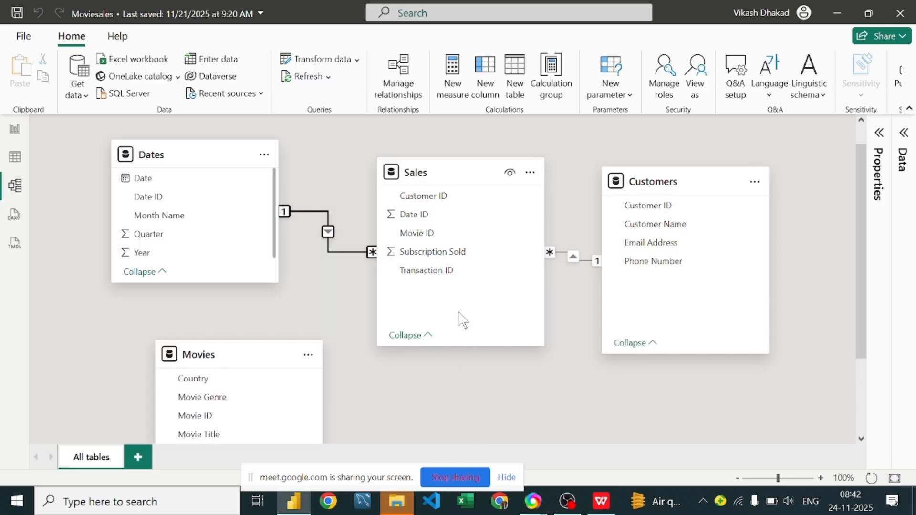
drag(460, 346, 459, 293)
drag(219, 356, 319, 331)
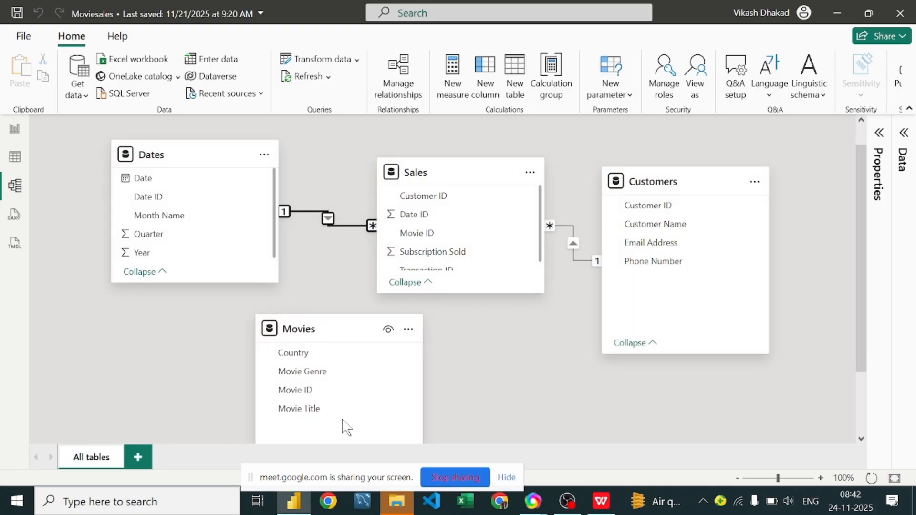
Step: Create a many-to-one relationship from Movie ID in Sales to Movie ID in Movies, with Single cross-filter direction
scroll(344, 420, down, 3)
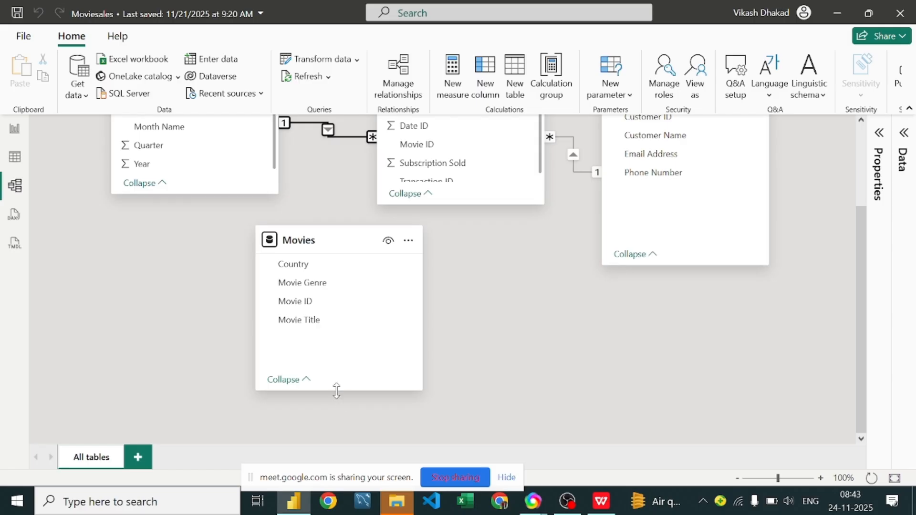
scroll(337, 380, up, 3)
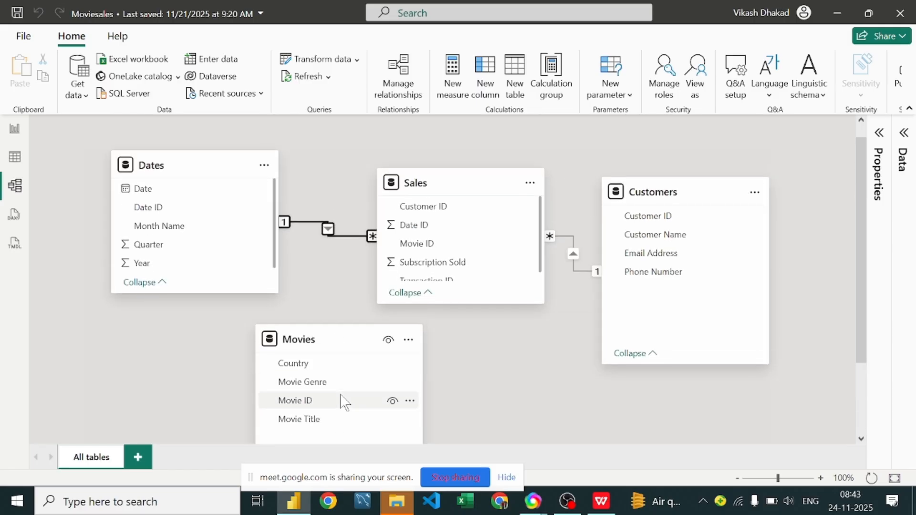
scroll(343, 406, up, 1)
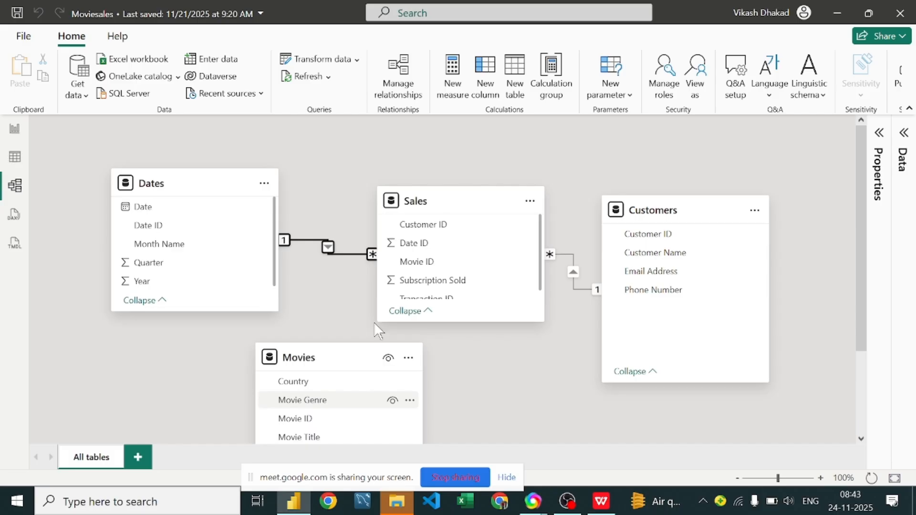
scroll(444, 255, down, 1)
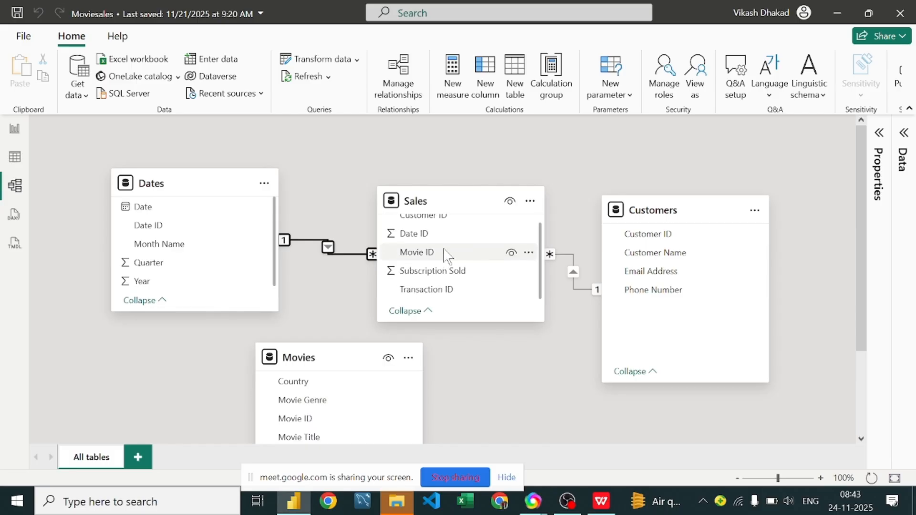
drag(446, 255, 325, 418)
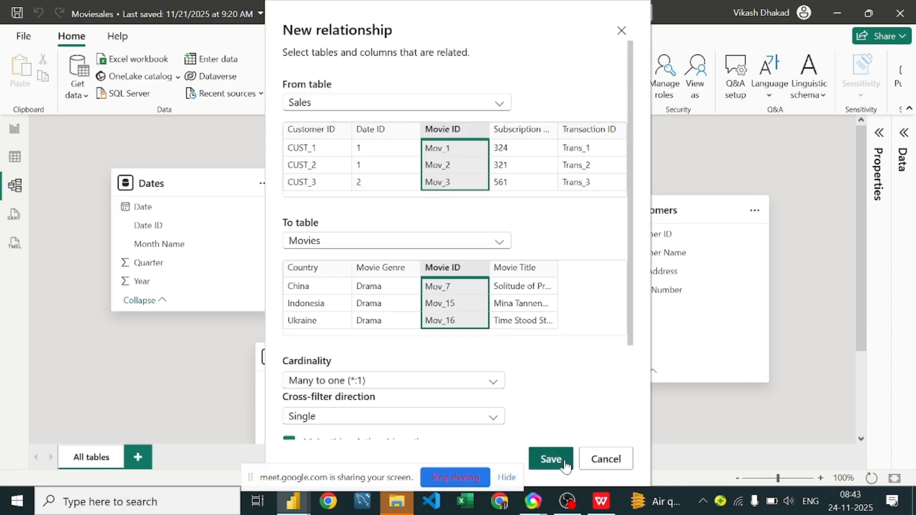
click(565, 462)
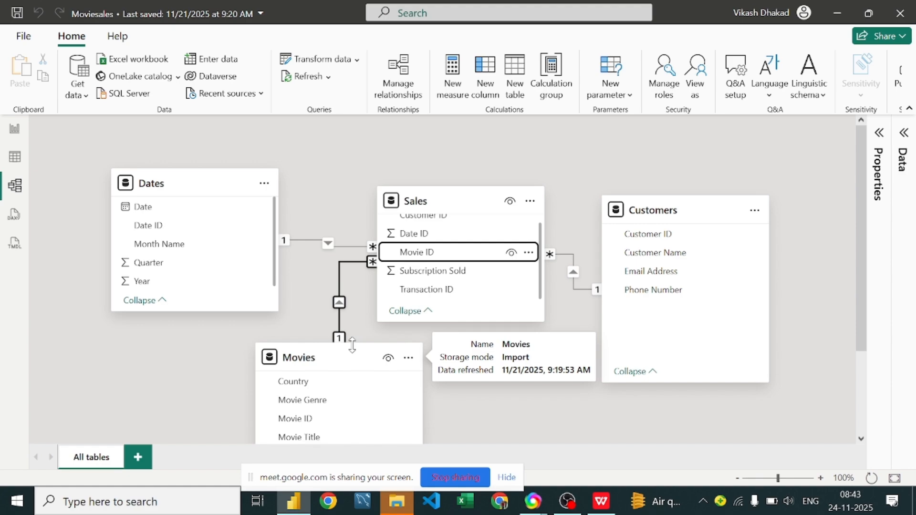
scroll(449, 262, up, 1)
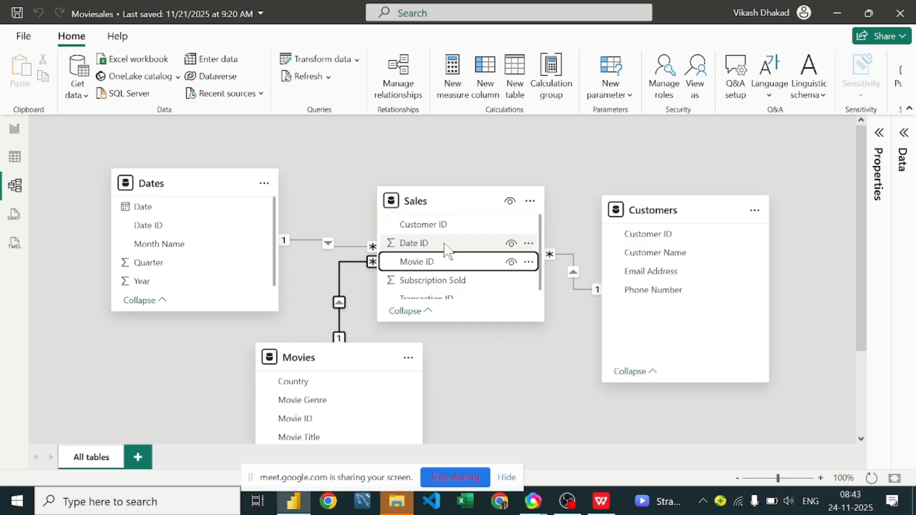
scroll(446, 244, down, 1)
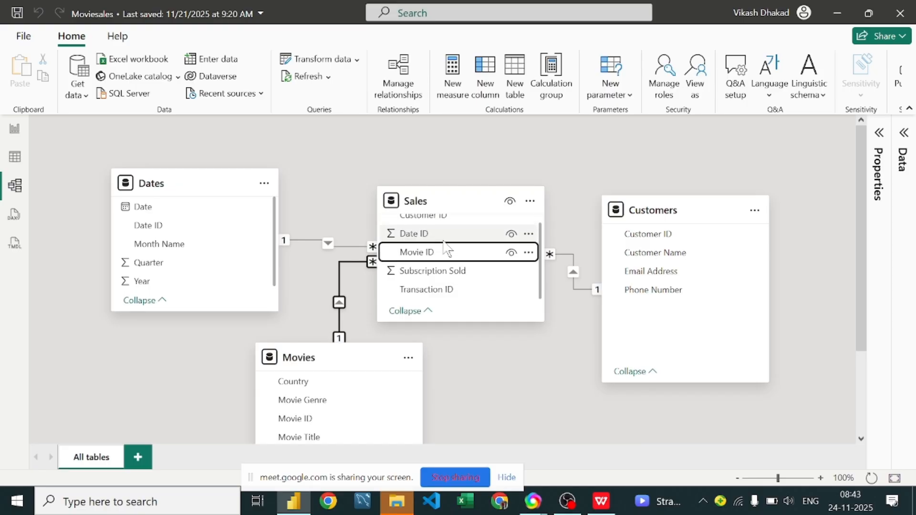
scroll(443, 244, up, 1)
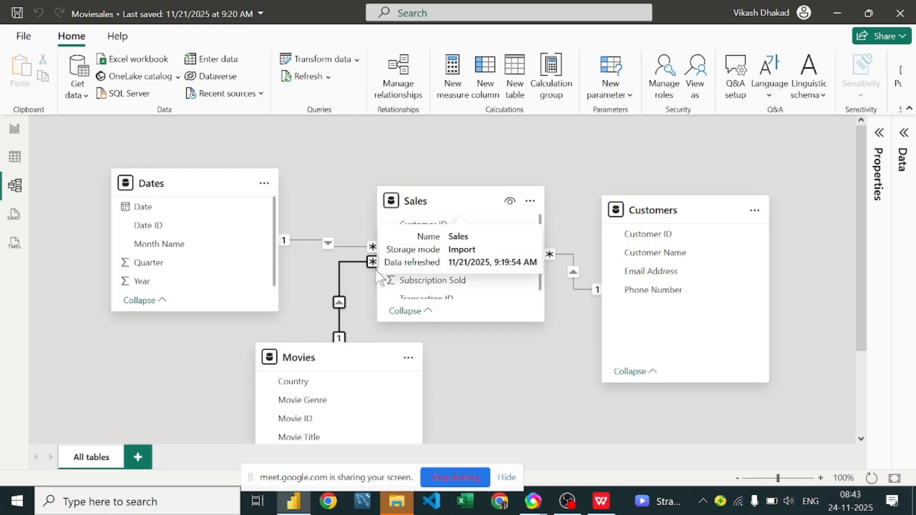
click(461, 260)
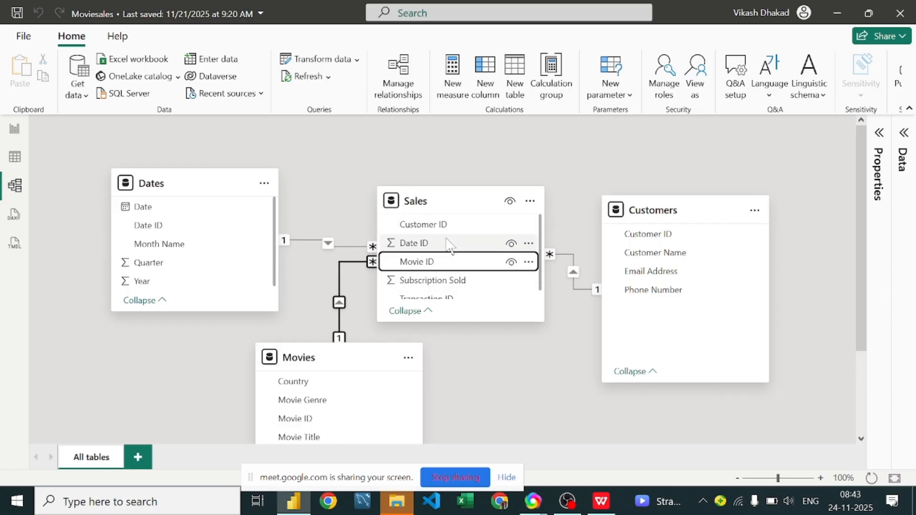
scroll(449, 246, down, 1)
scroll(450, 245, up, 1)
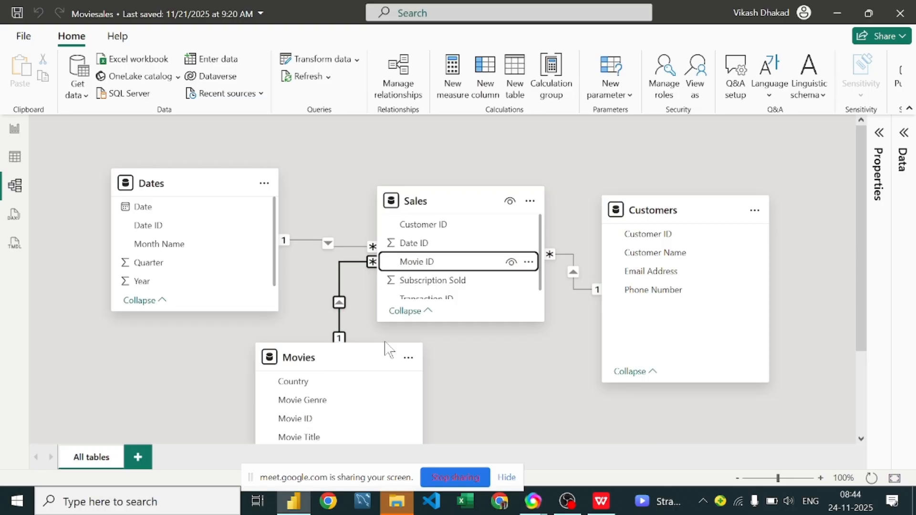
Step: Move the Movies card directly beneath the Sales card in the model diagram
drag(351, 365, 471, 410)
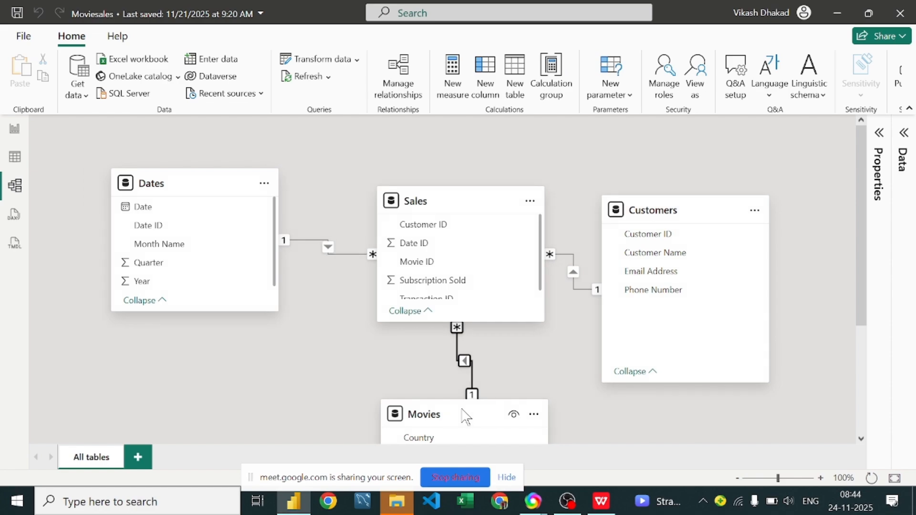
click(453, 416)
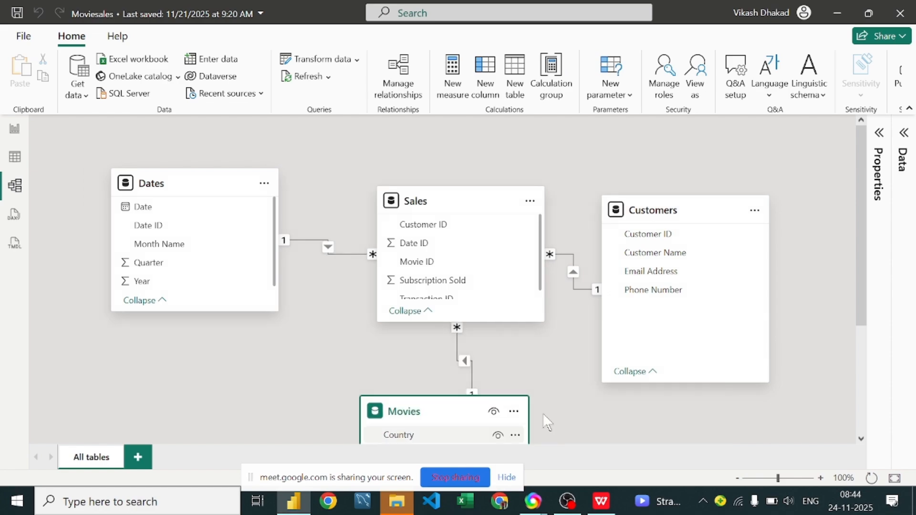
scroll(580, 421, down, 3)
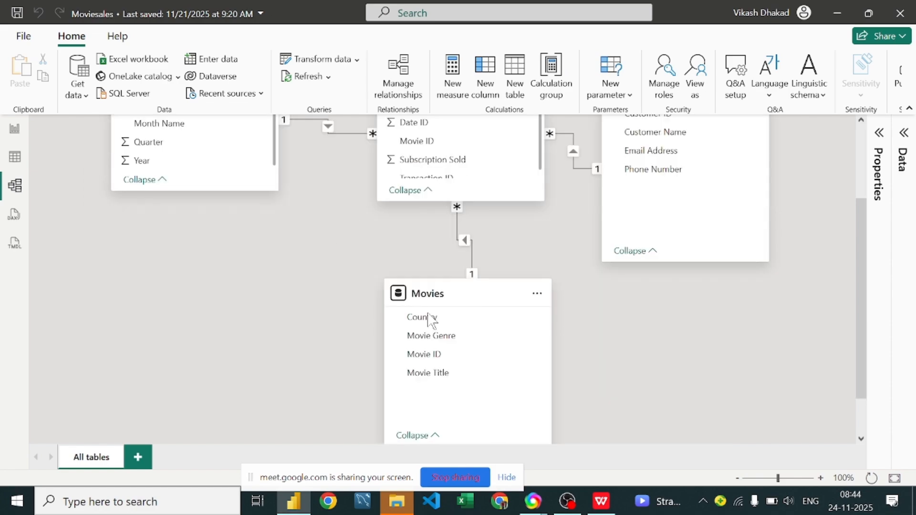
scroll(426, 313, up, 3)
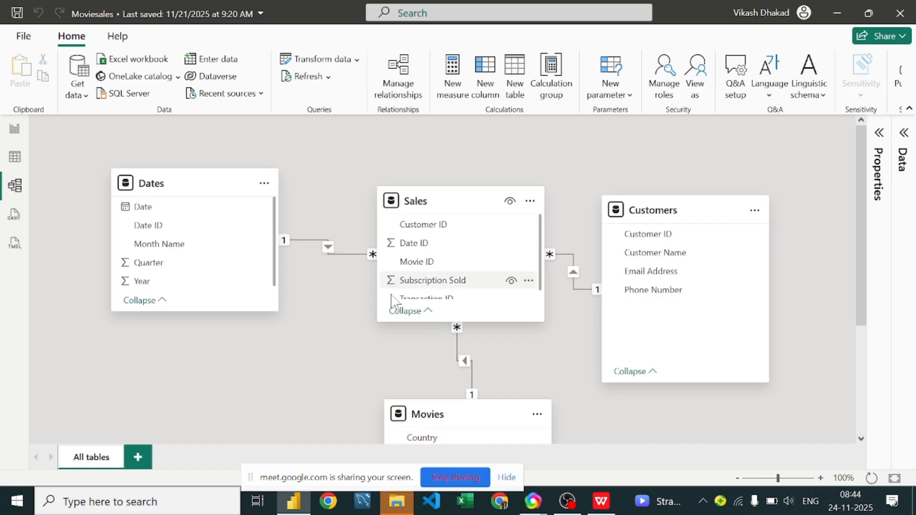
scroll(415, 240, down, 1)
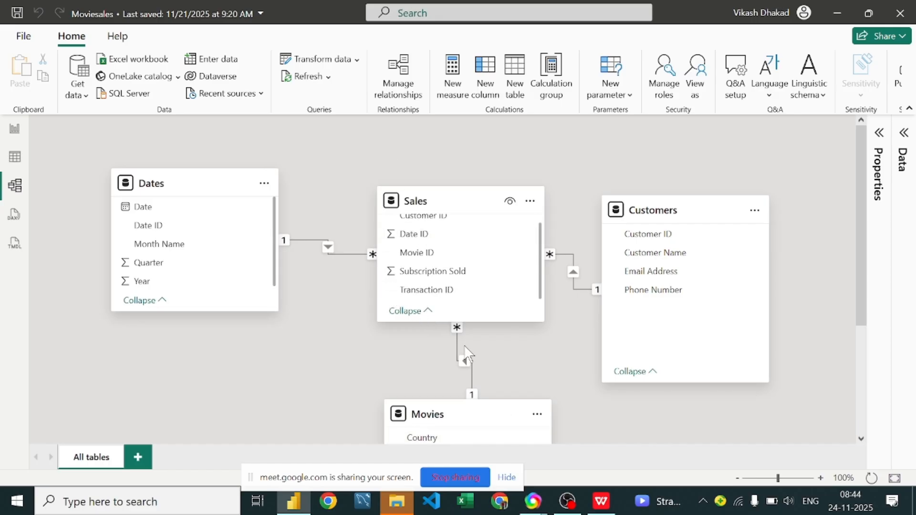
Step: Delete all relationships linking Sales to the Customers, Dates and Movies tables
click(16, 129)
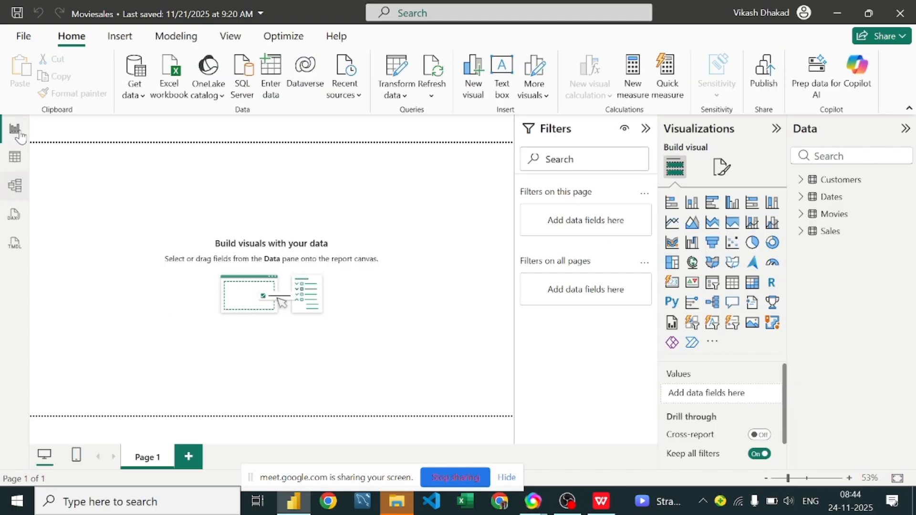
click(14, 186)
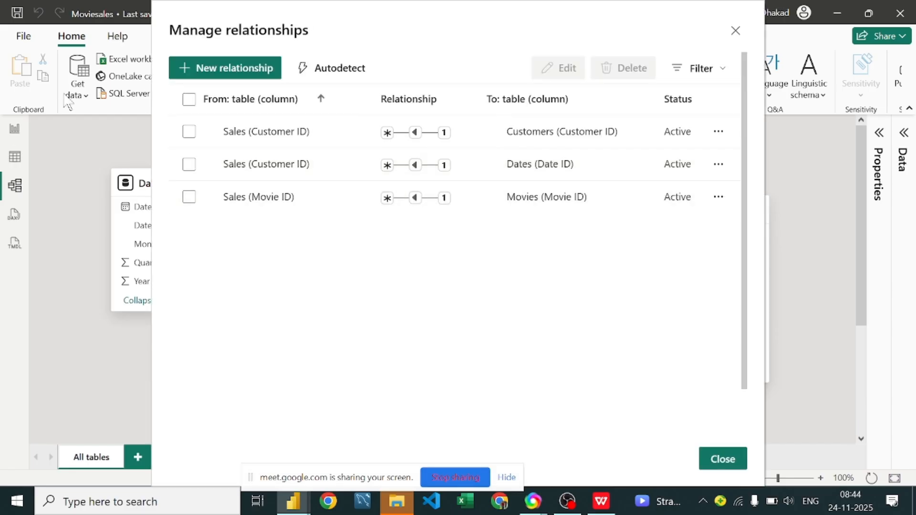
click(189, 99)
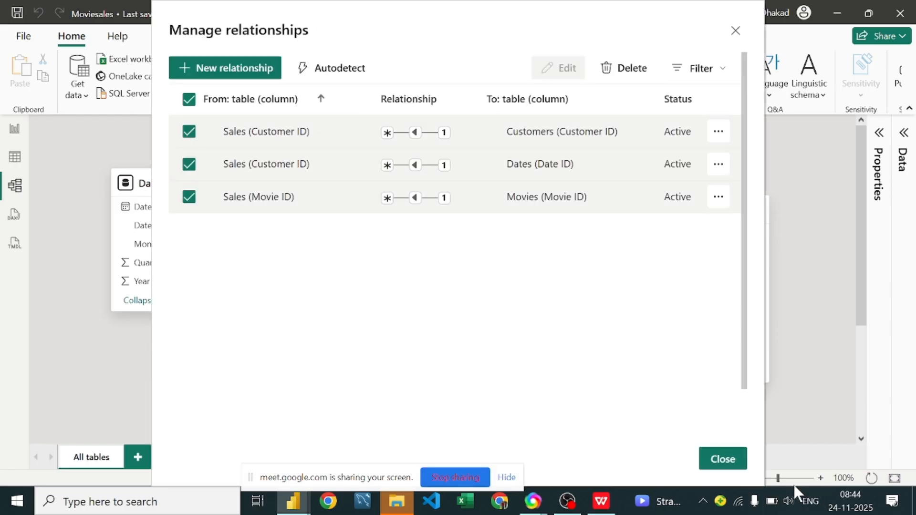
click(633, 73)
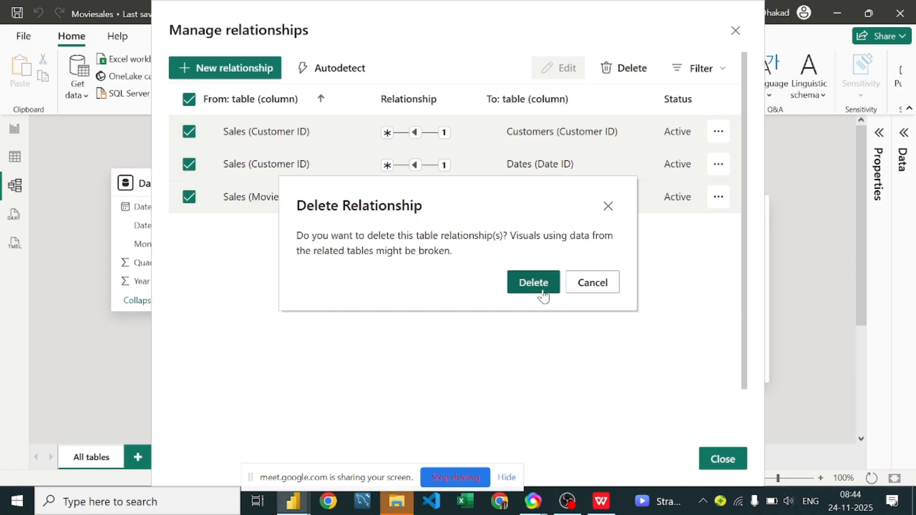
click(537, 286)
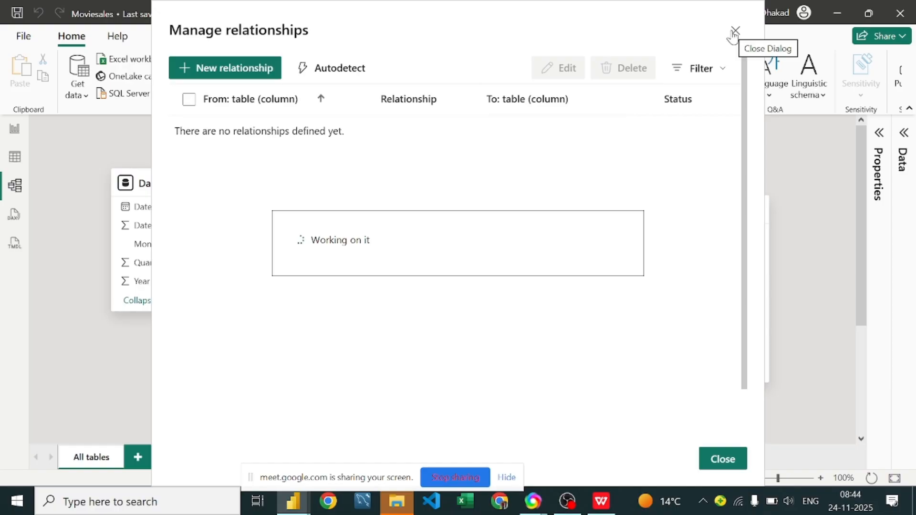
click(734, 32)
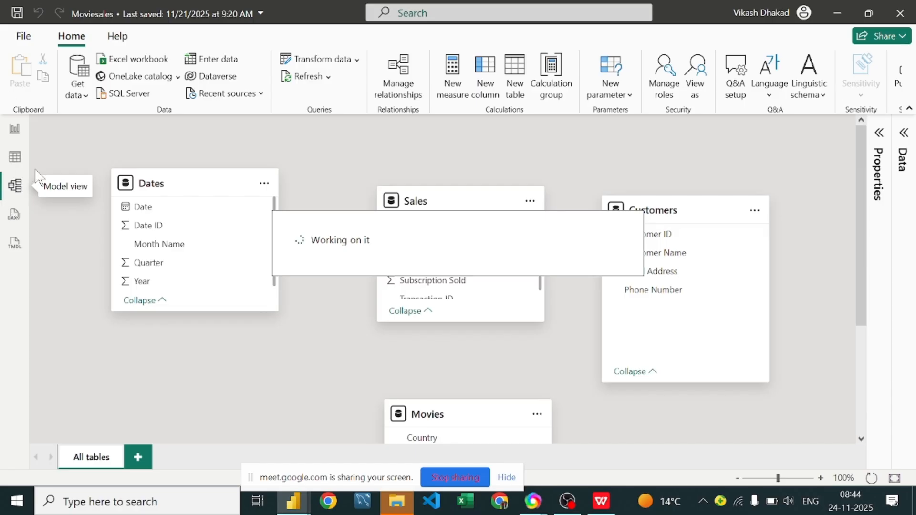
Step: Add a table visual to the blank report page, place it near the upper-left corner of the canvas and make it taller
click(16, 130)
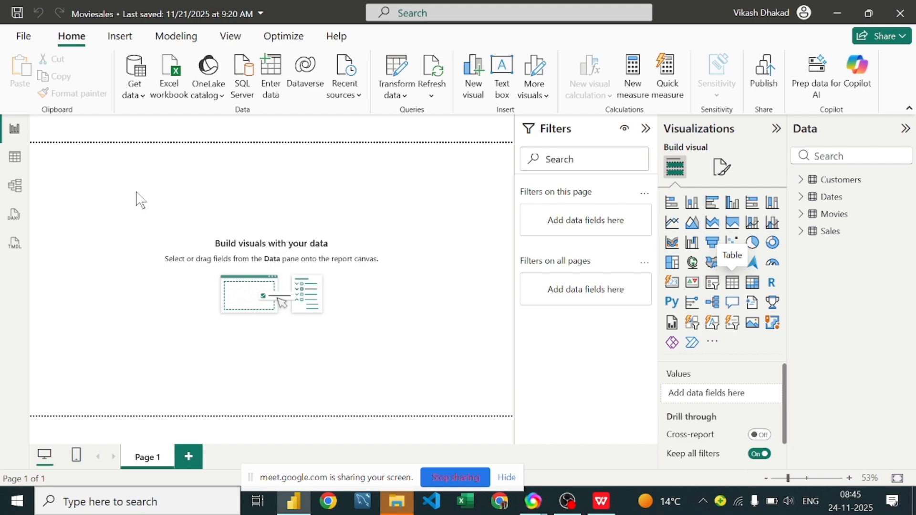
drag(98, 173, 105, 215)
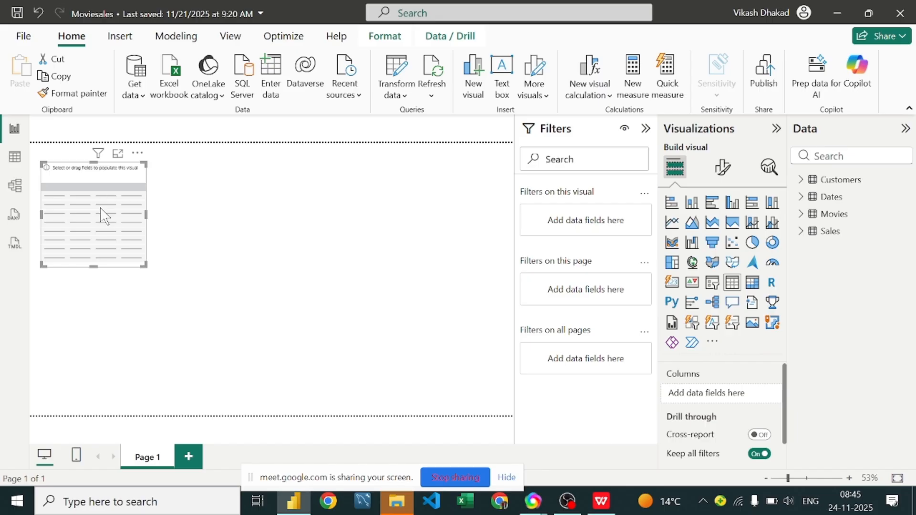
drag(93, 266, 94, 356)
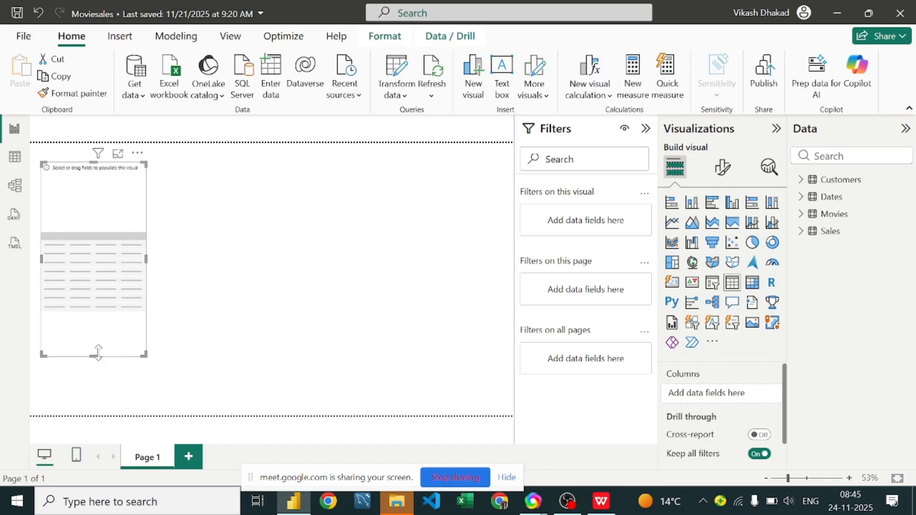
Step: Add Customer Name from Customers and Subscription Sold from Sales as columns of the table visual
click(801, 179)
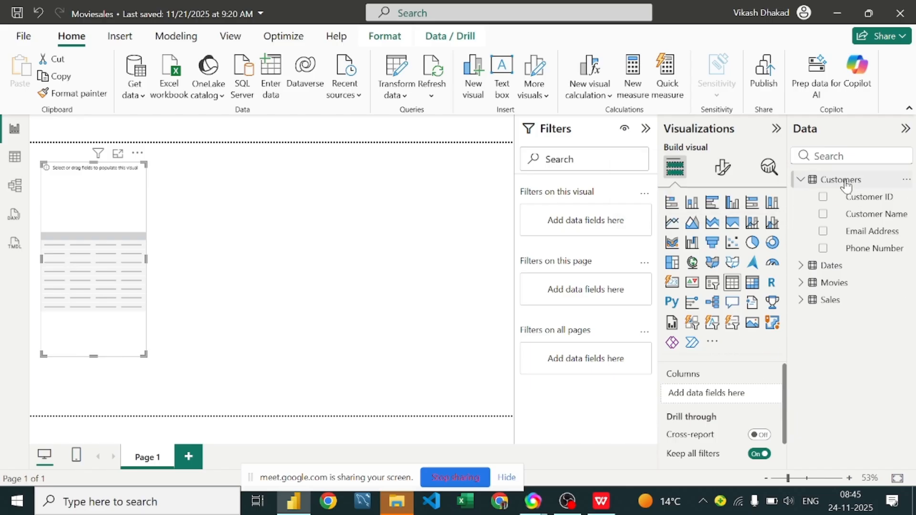
drag(870, 214, 745, 392)
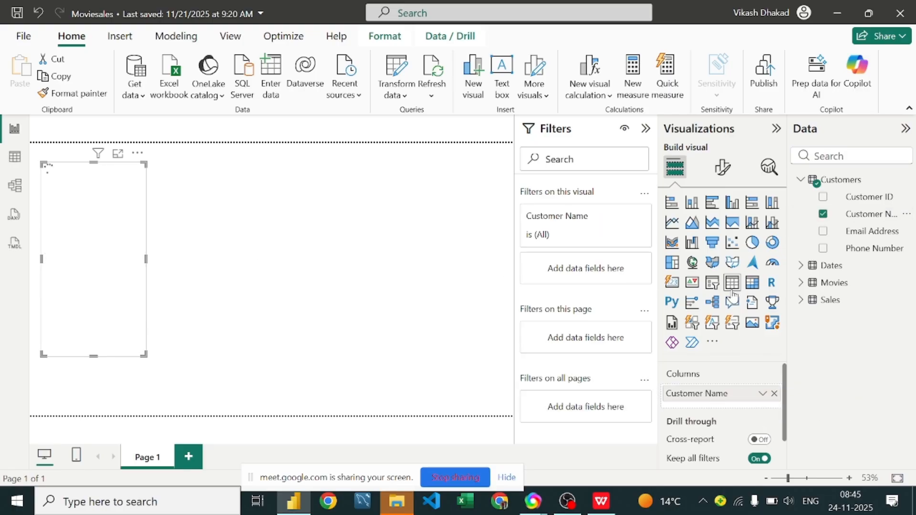
click(801, 283)
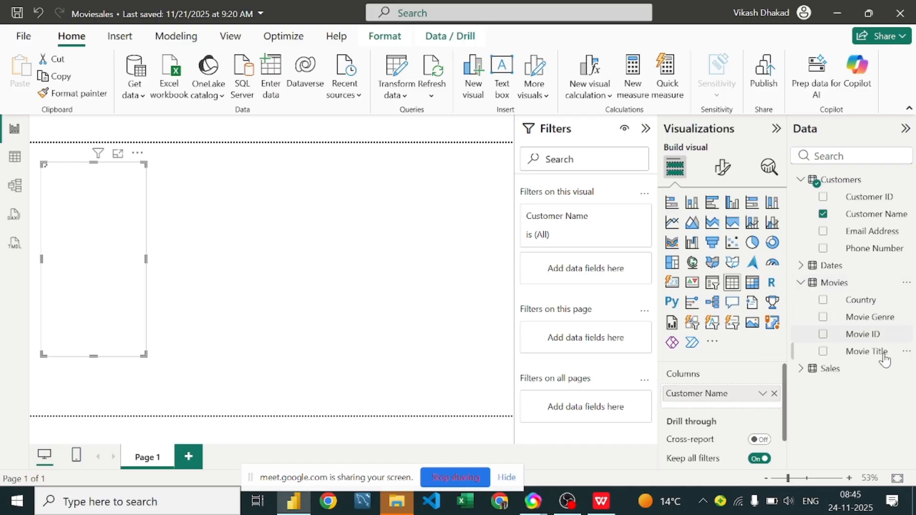
click(800, 375)
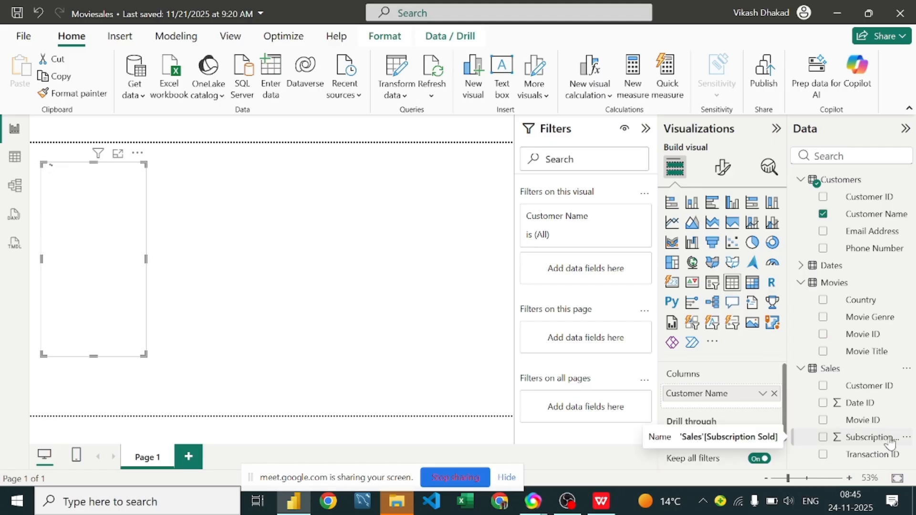
drag(884, 436, 742, 410)
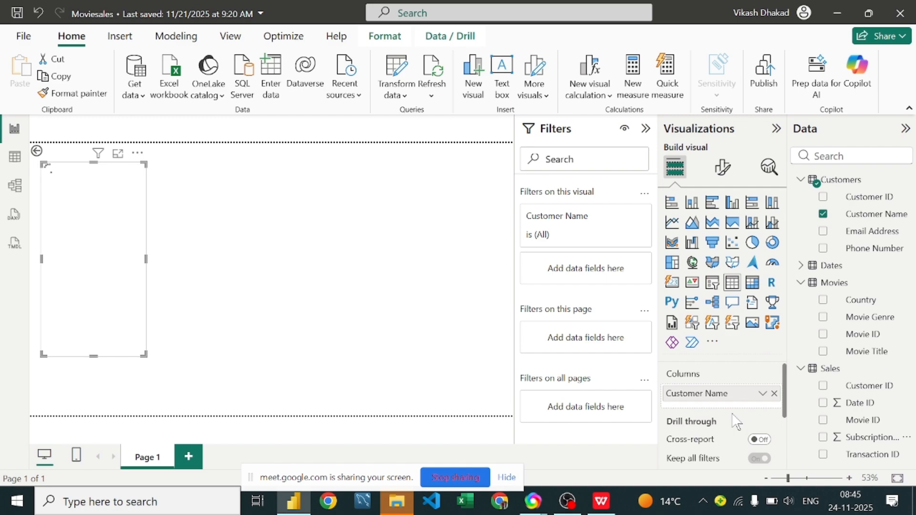
drag(886, 438, 739, 412)
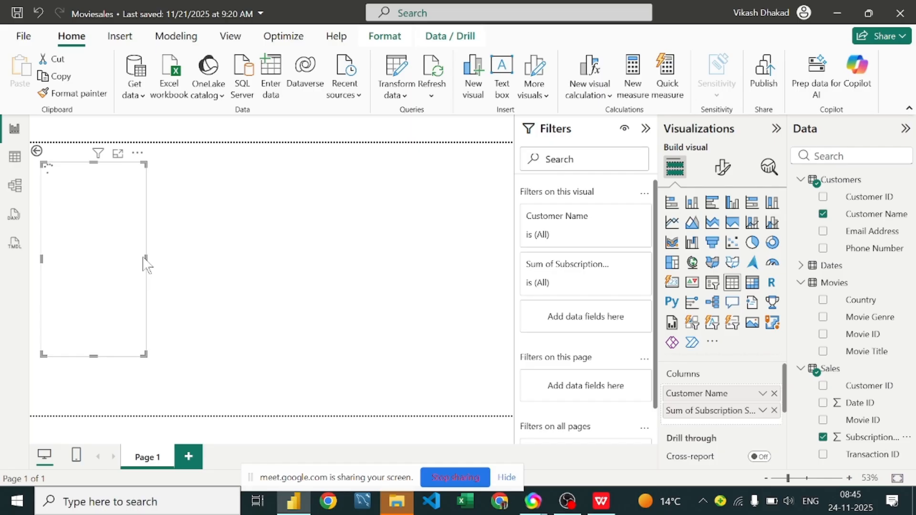
Step: Enlarge the table visual in width and height and shift it toward the middle of the report canvas
drag(145, 258, 250, 268)
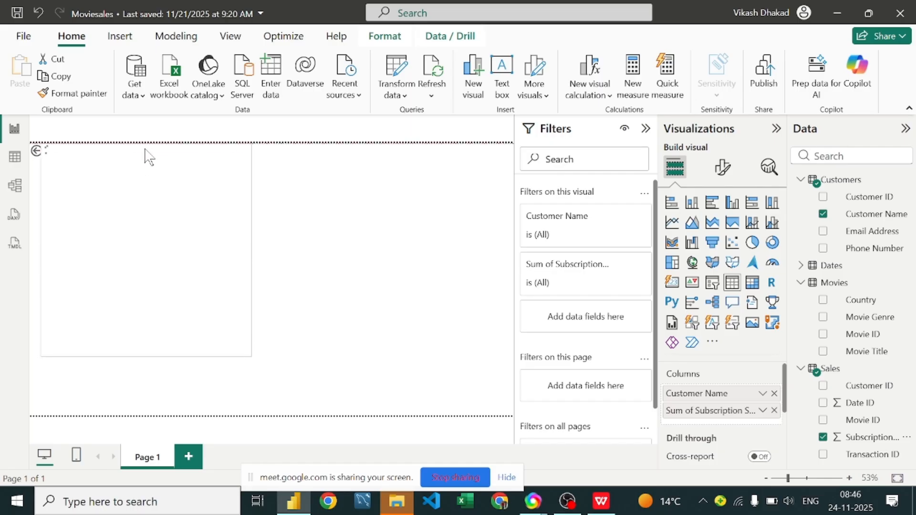
drag(155, 207, 232, 206)
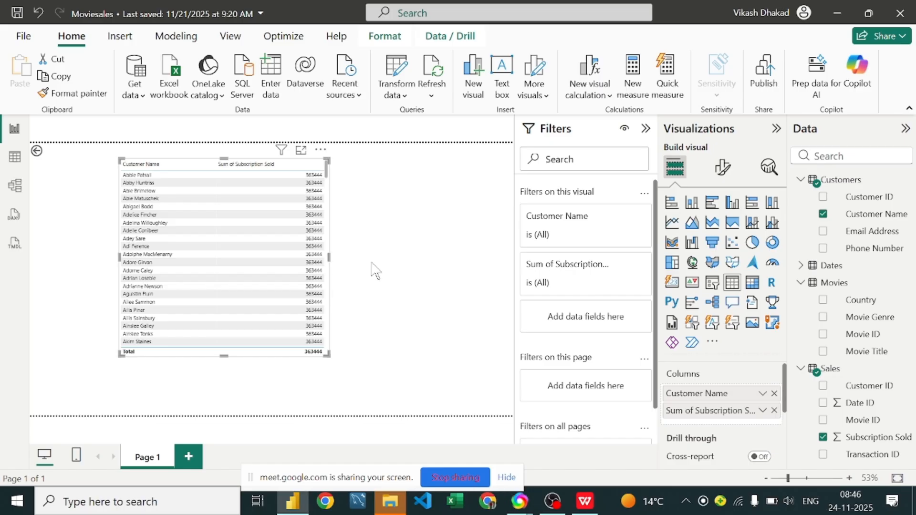
drag(371, 262, 415, 270)
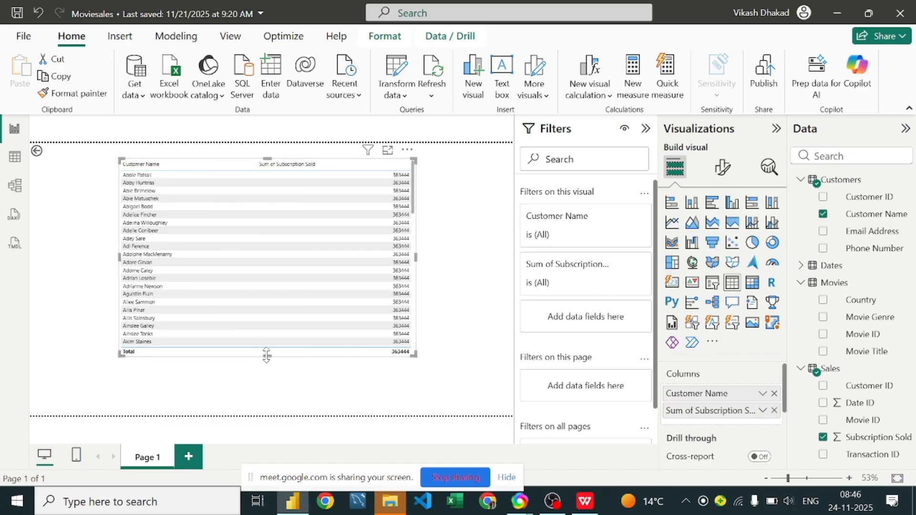
drag(266, 356, 267, 389)
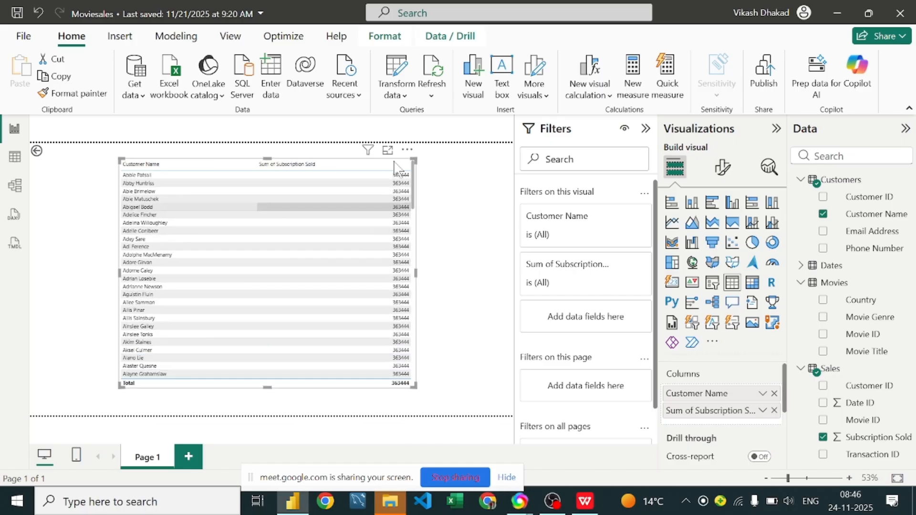
Step: Set the font size of the table visual's values to 21
click(721, 177)
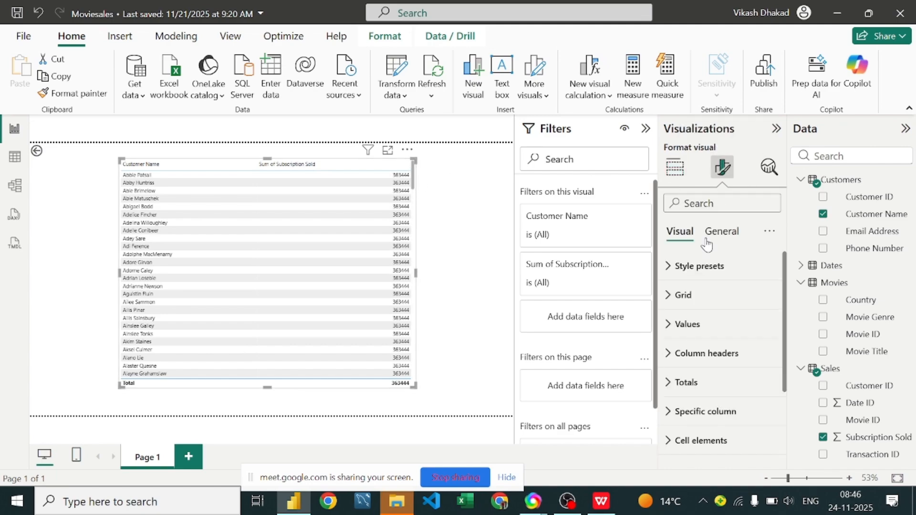
click(702, 334)
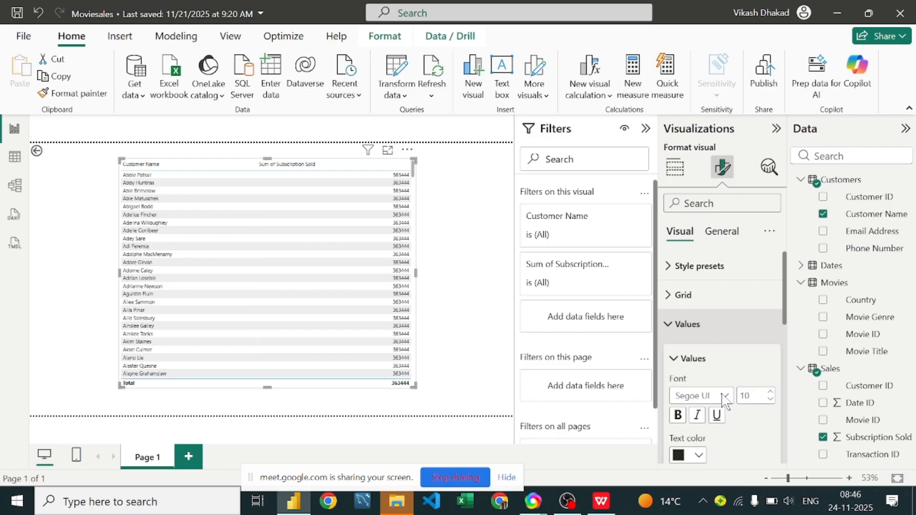
click(769, 393)
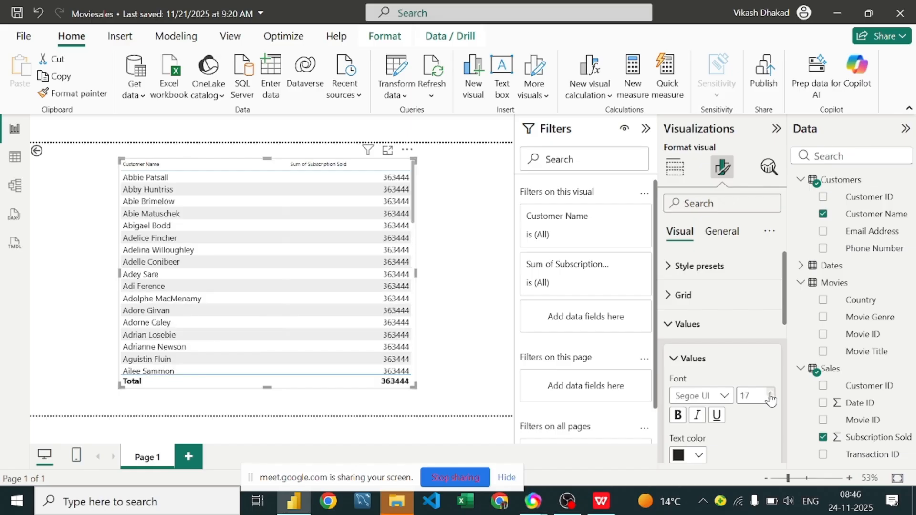
click(770, 394)
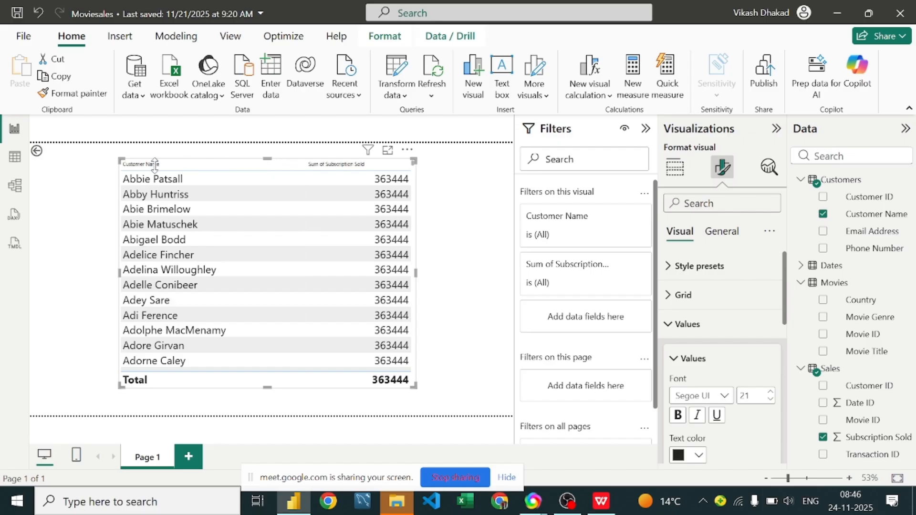
Step: Move the table visual to the left edge of the report page and collapse the Filters pane
click(418, 210)
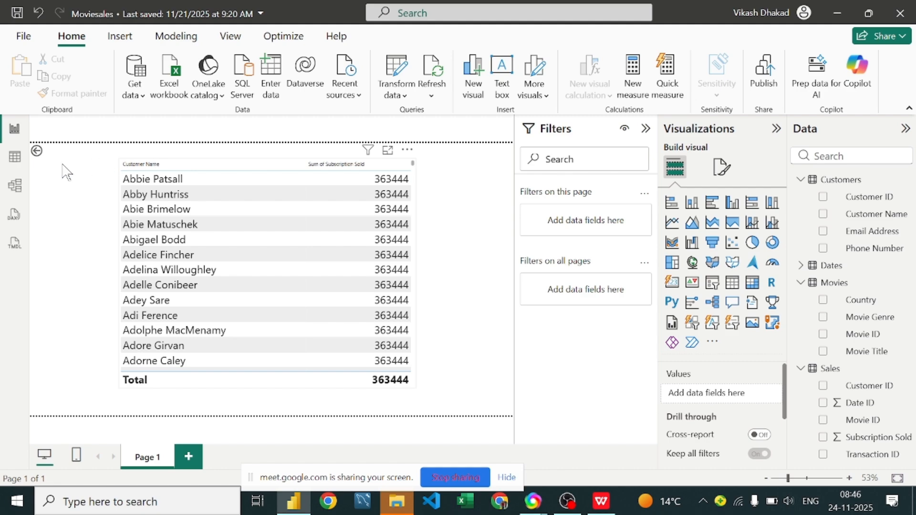
drag(396, 218, 486, 218)
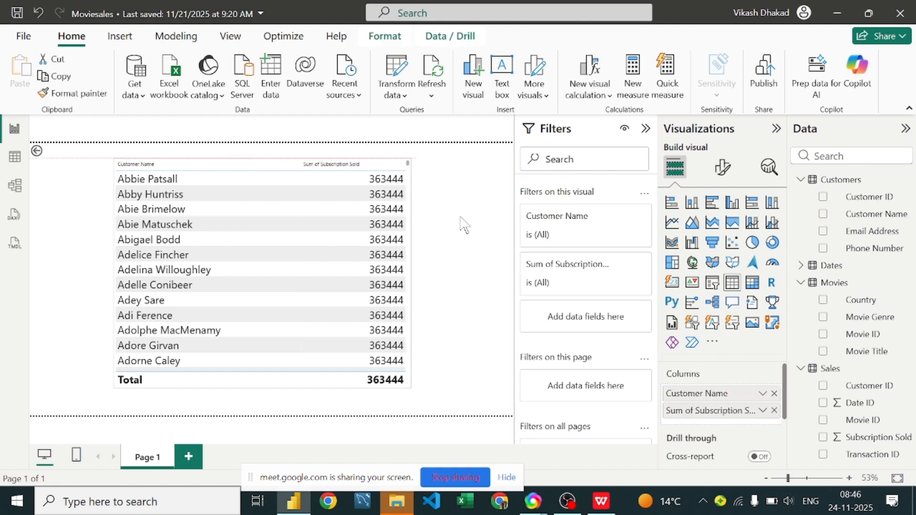
key(ctrl+z)
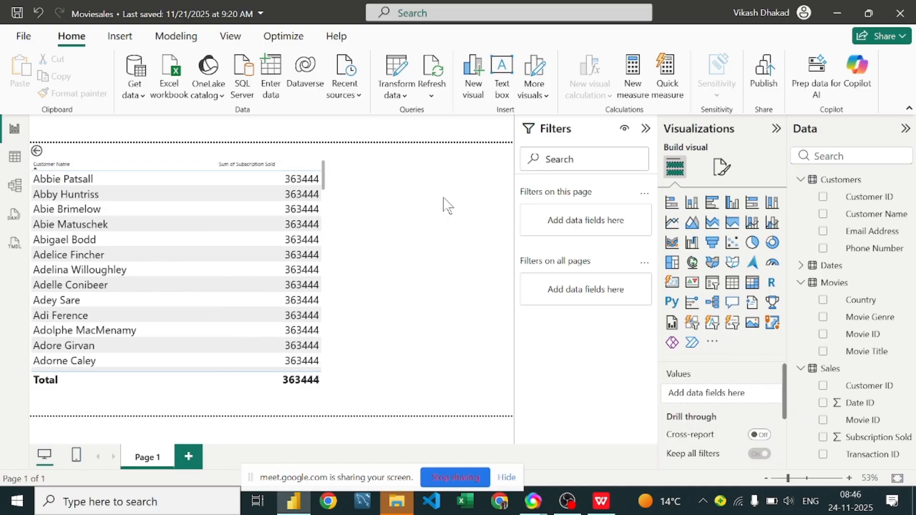
click(646, 129)
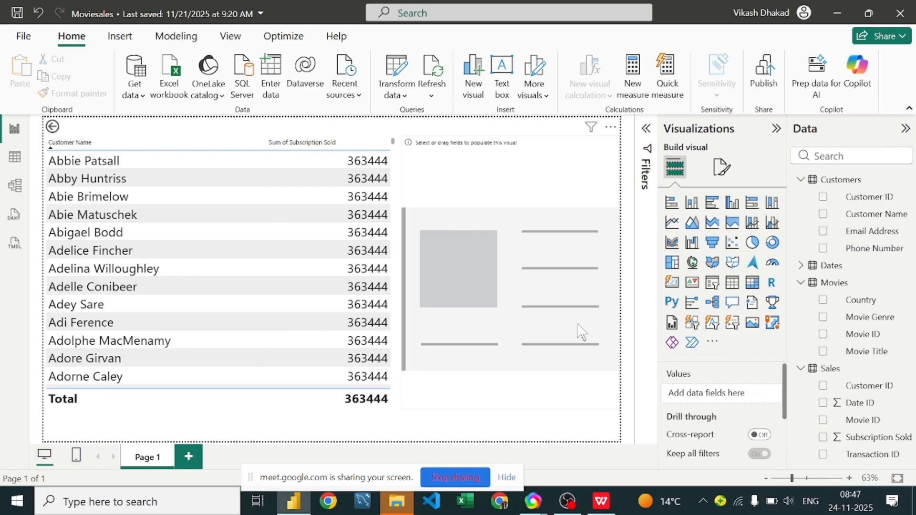
drag(858, 438, 728, 402)
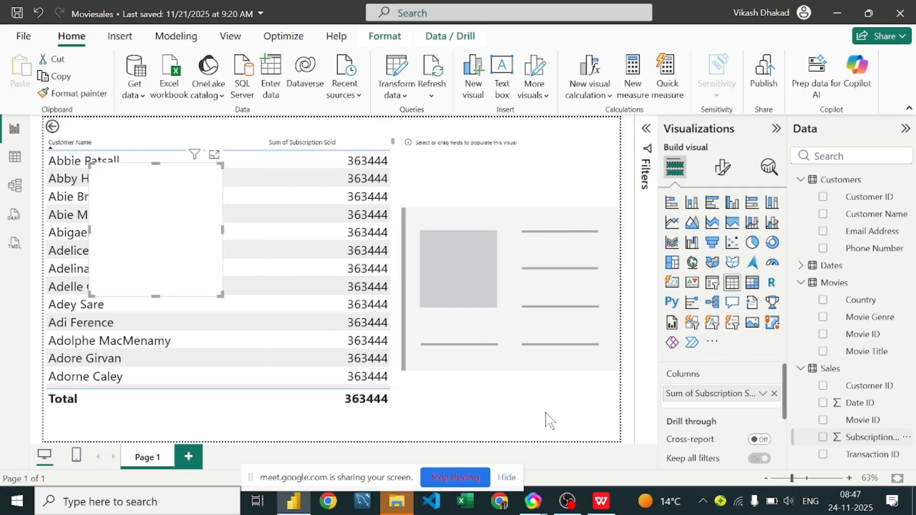
drag(123, 211, 496, 269)
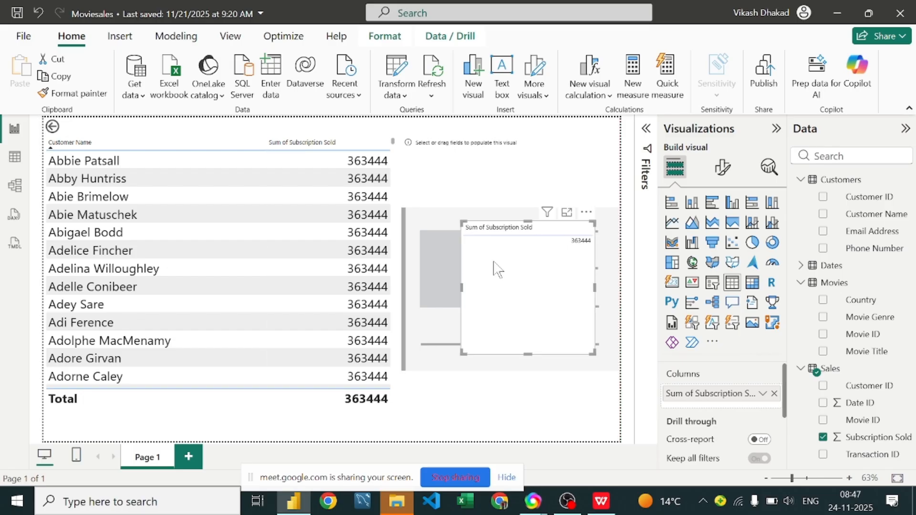
key(Delete)
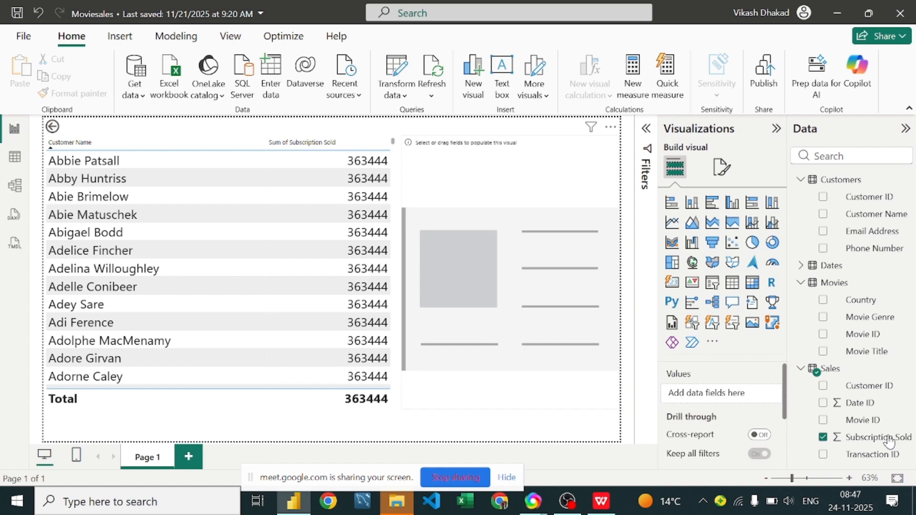
Step: Populate the blank card visual with Subscription Sold from Sales and open the card's Callout formatting settings
drag(878, 437, 494, 320)
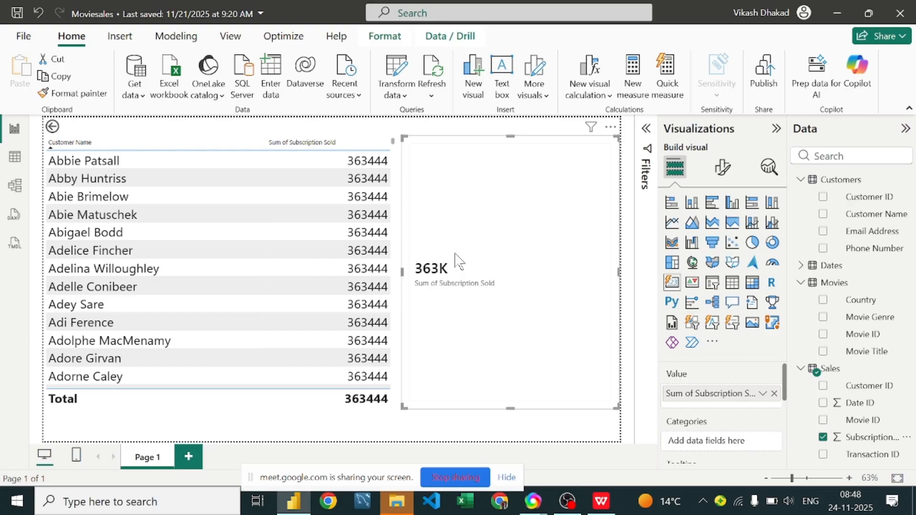
click(721, 166)
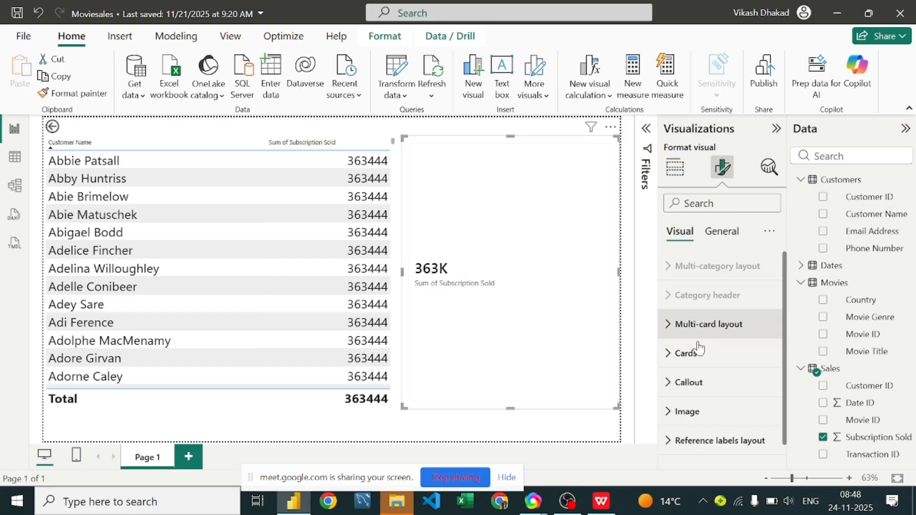
click(685, 395)
Step: Examine the card's Callout settings, covering layout, padding, value, label and image options
scroll(698, 384, down, 3)
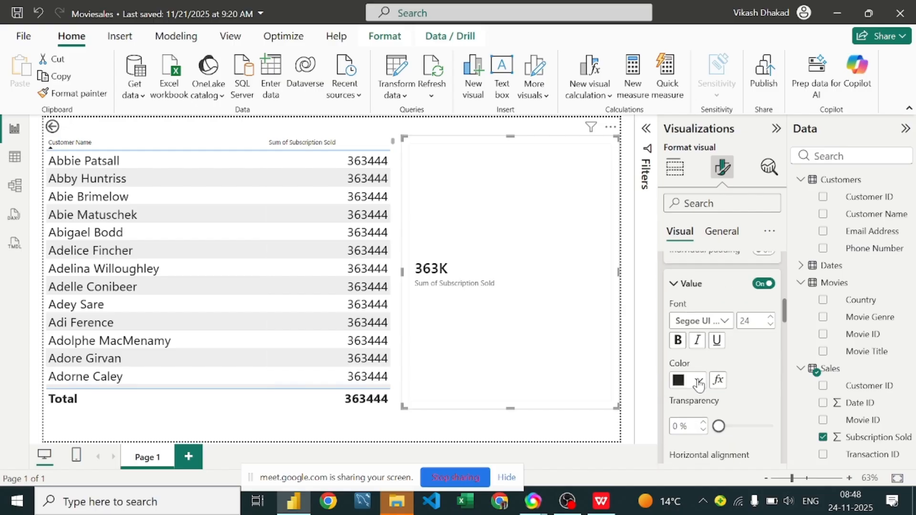
scroll(698, 384, down, 5)
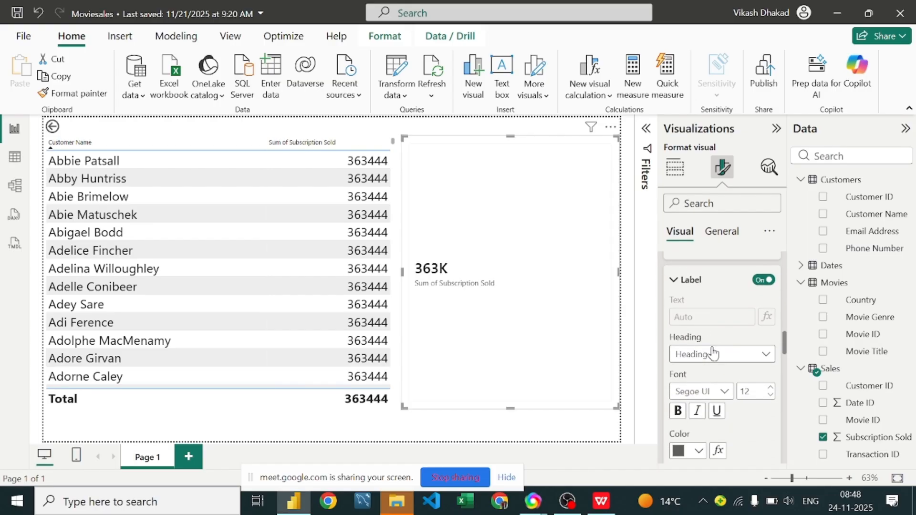
scroll(712, 353, up, 3)
scroll(713, 353, up, 3)
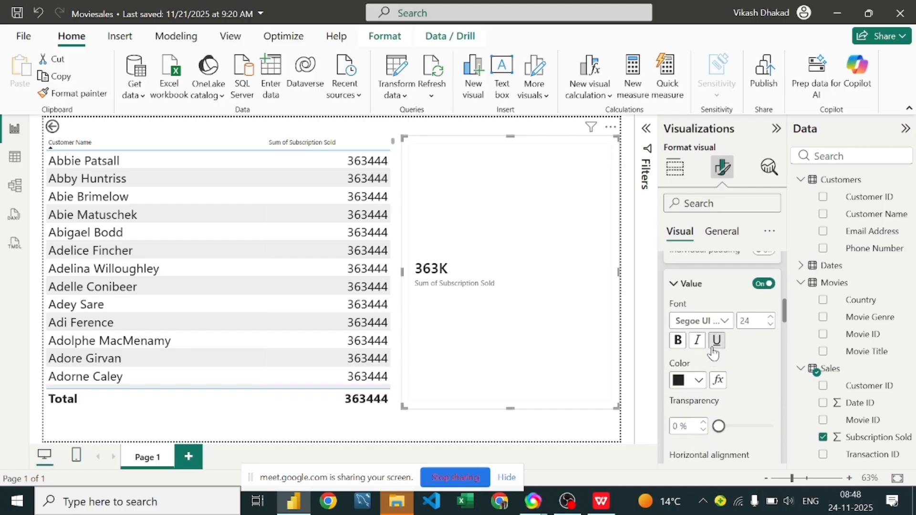
scroll(712, 351, down, 4)
scroll(716, 354, down, 6)
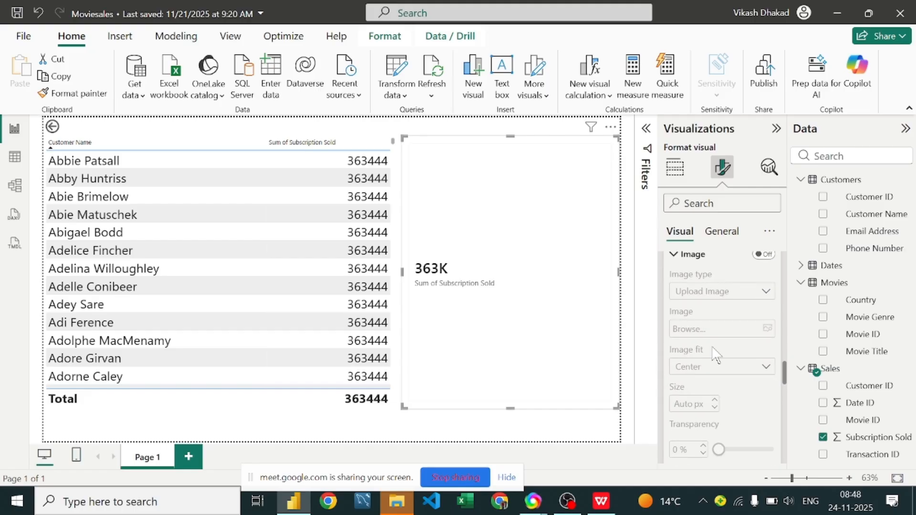
scroll(696, 300, up, 8)
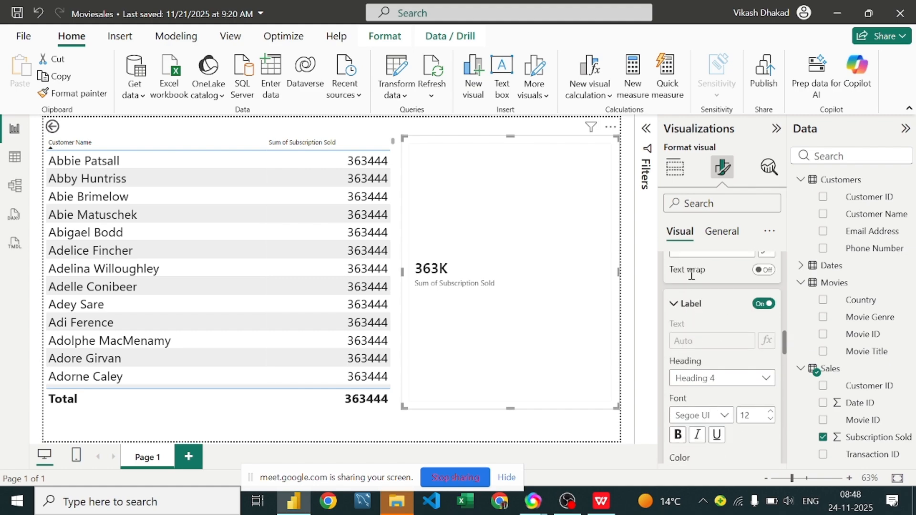
scroll(691, 281, up, 8)
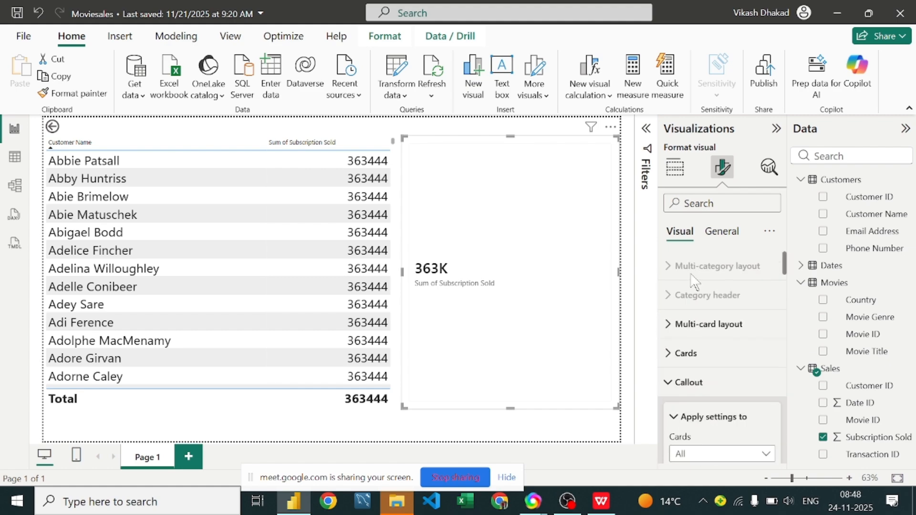
scroll(692, 315, down, 10)
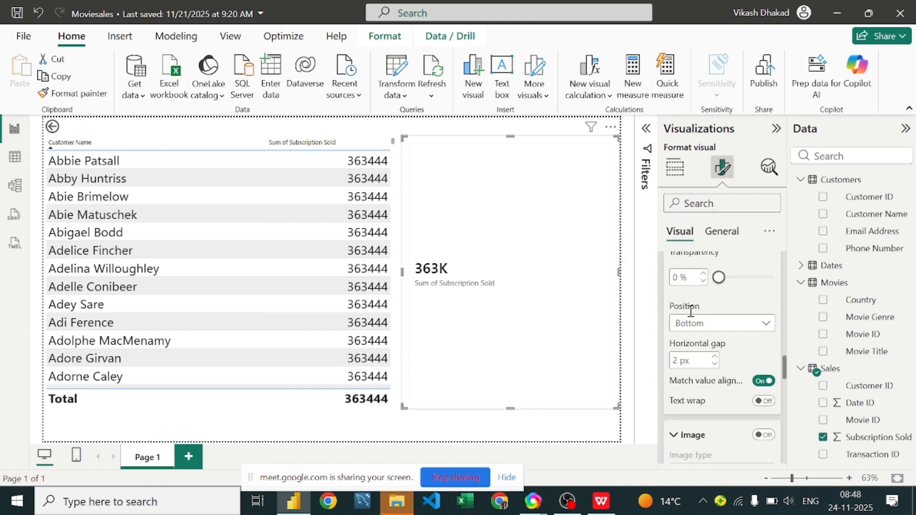
scroll(691, 317, down, 5)
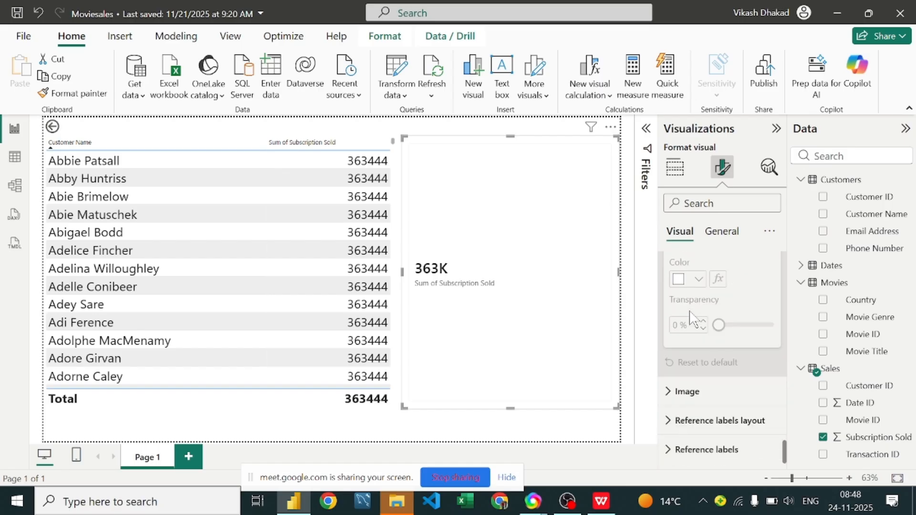
scroll(691, 325, up, 8)
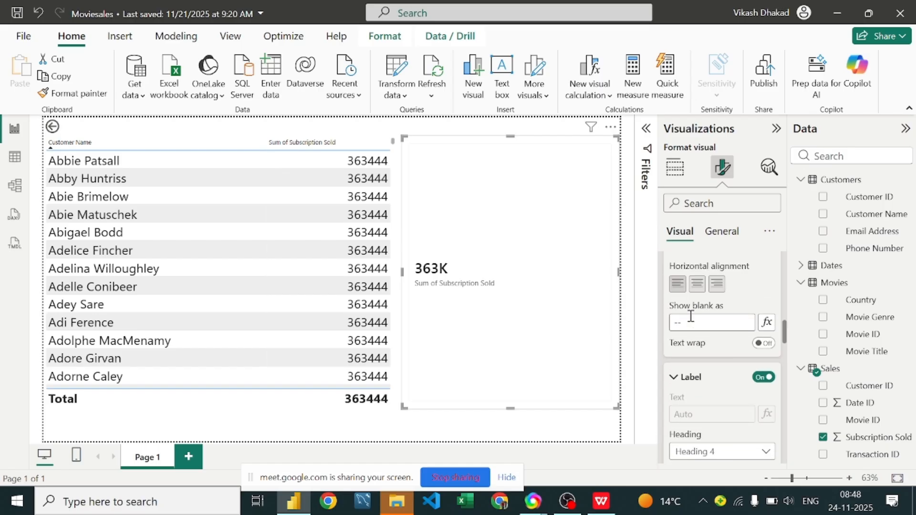
scroll(690, 316, up, 3)
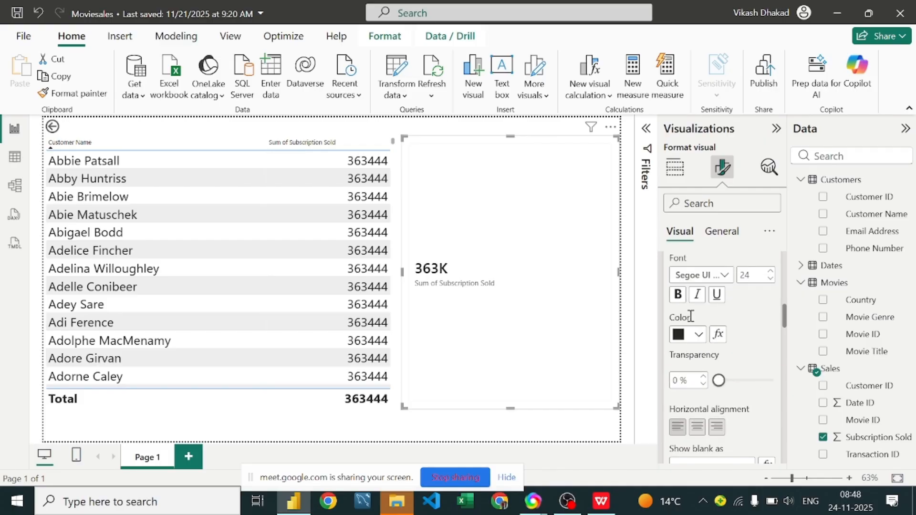
scroll(691, 315, up, 3)
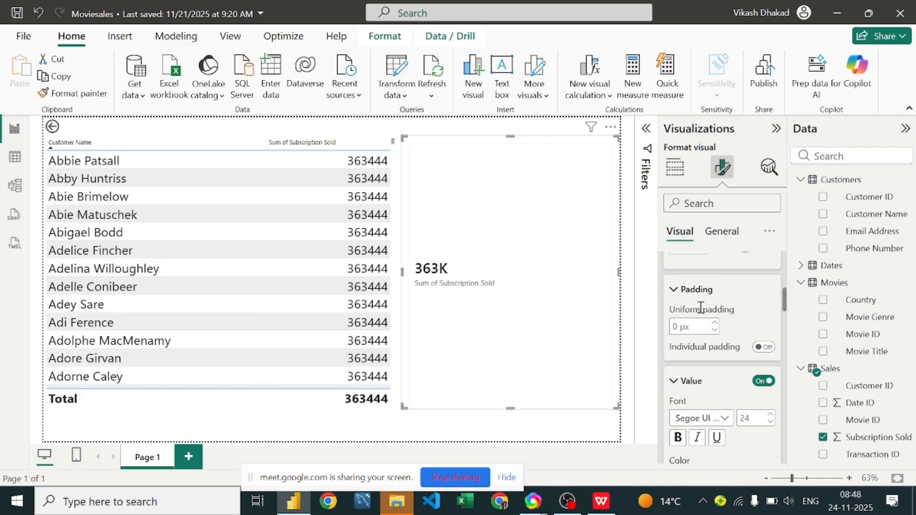
scroll(700, 307, up, 5)
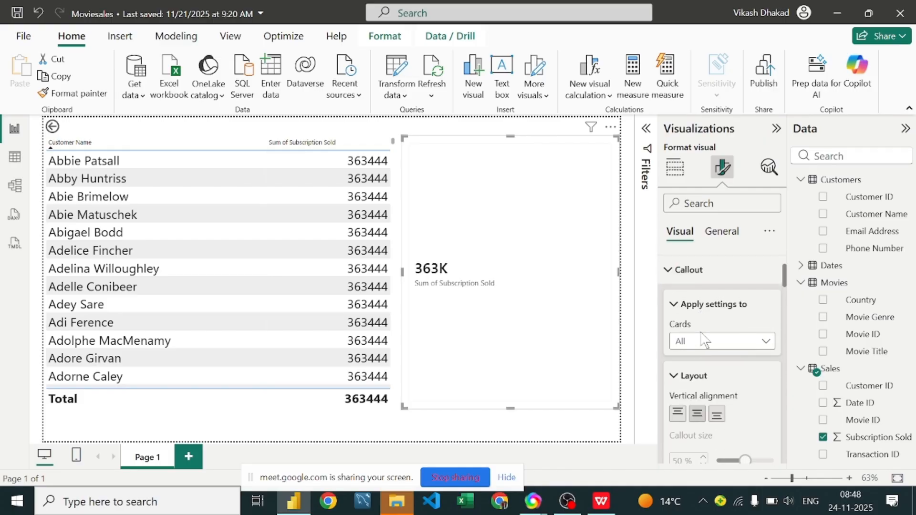
Step: Check which cards the Callout settings can apply to and review the value and label options again
click(758, 346)
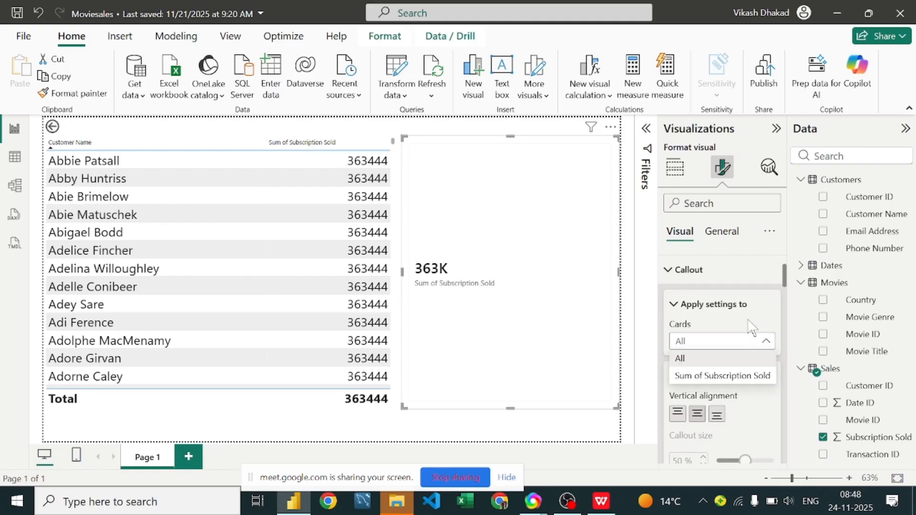
click(691, 314)
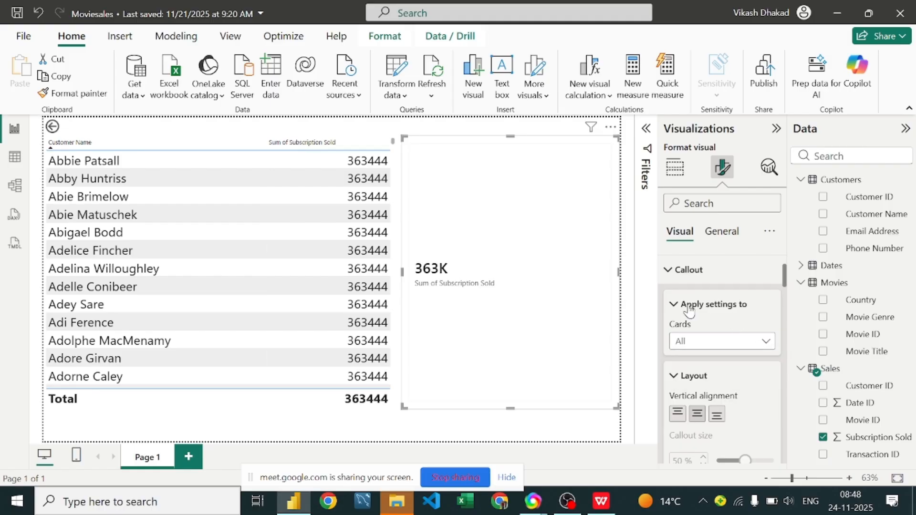
scroll(687, 314, up, 1)
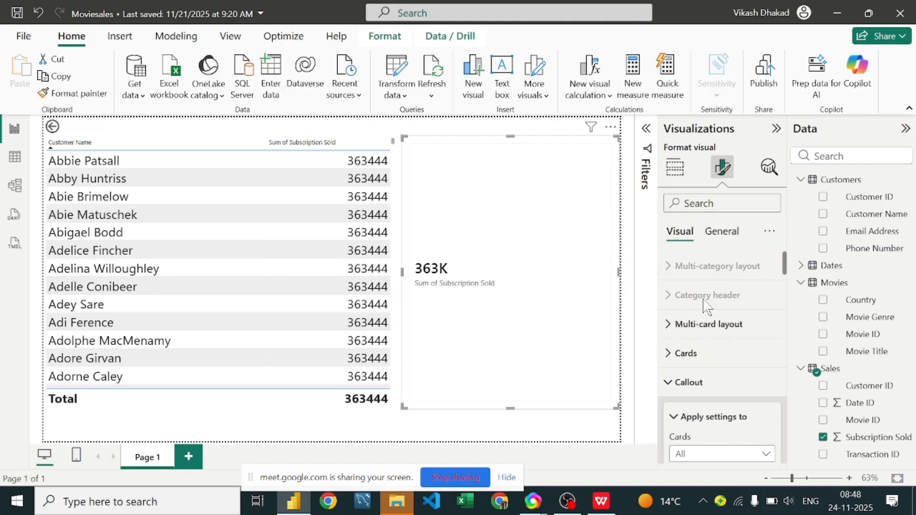
scroll(705, 304, down, 3)
scroll(706, 310, down, 4)
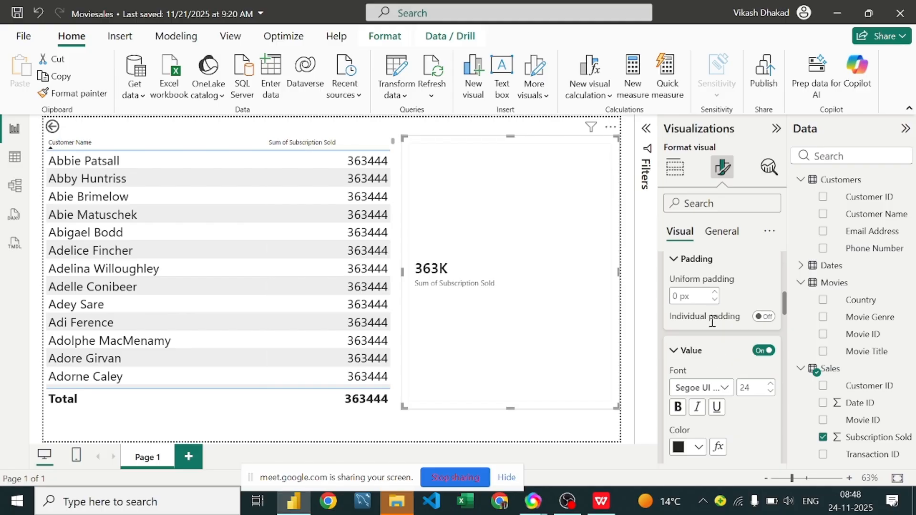
scroll(712, 322, down, 3)
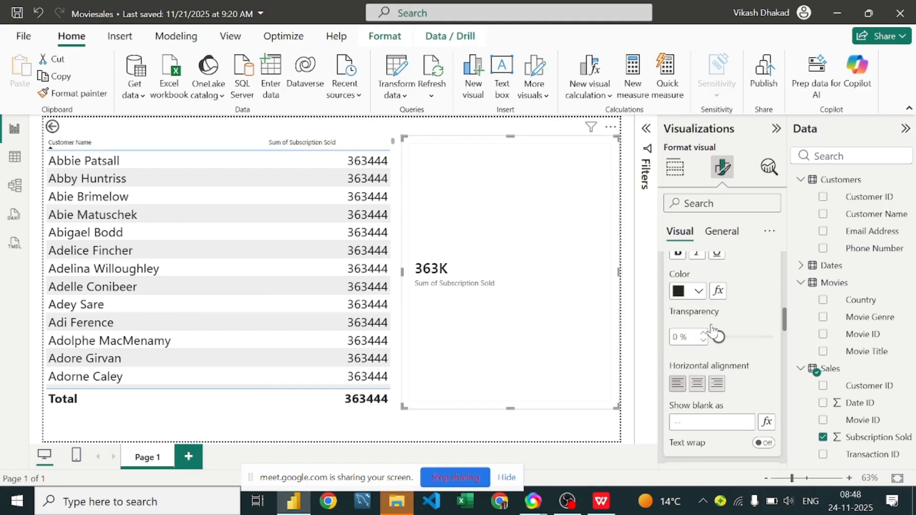
scroll(712, 329, down, 5)
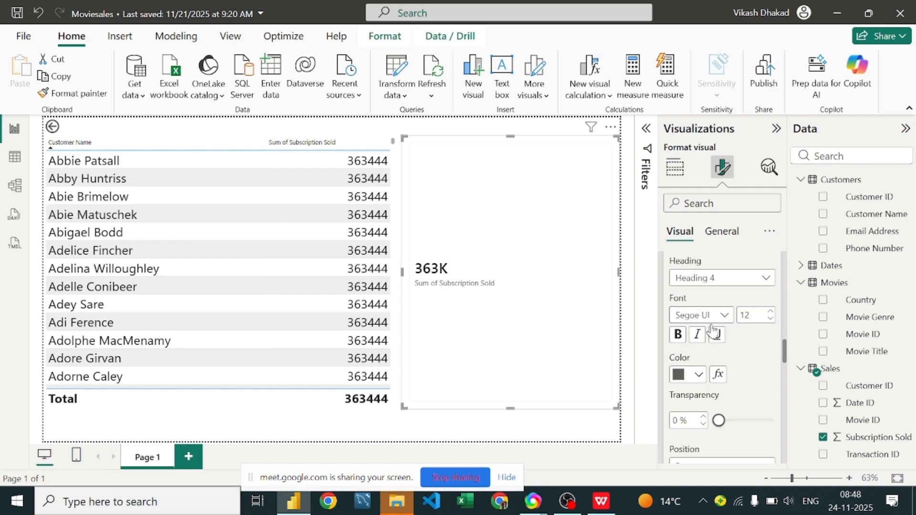
scroll(712, 329, down, 3)
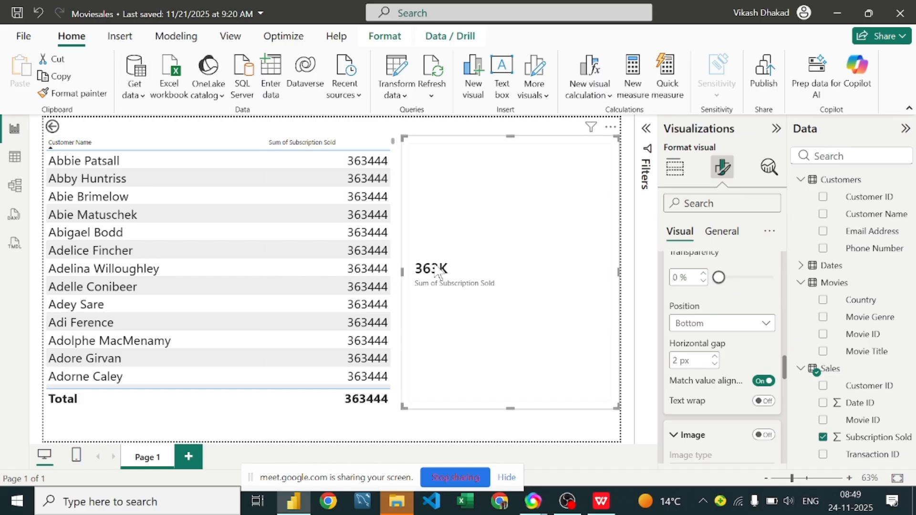
Step: Check the card's General formatting categories, then return to its visual settings and reopen the Callout group
click(721, 233)
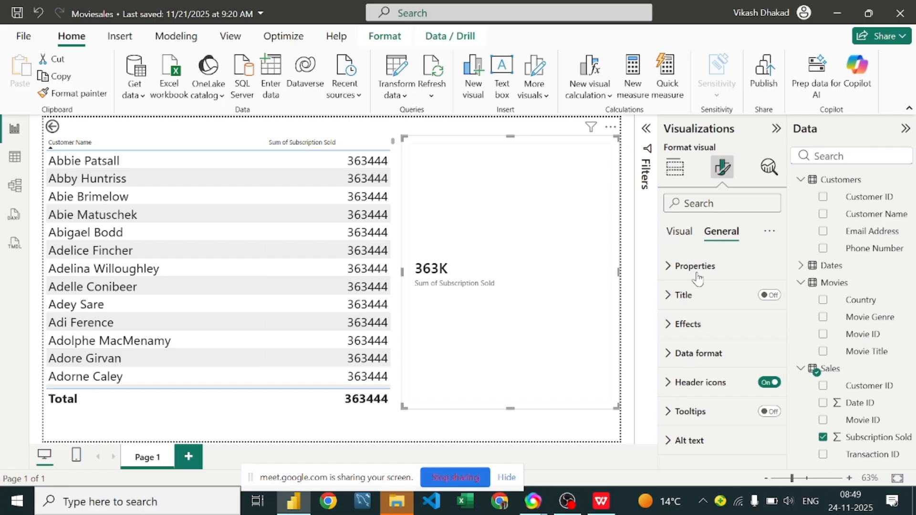
click(678, 233)
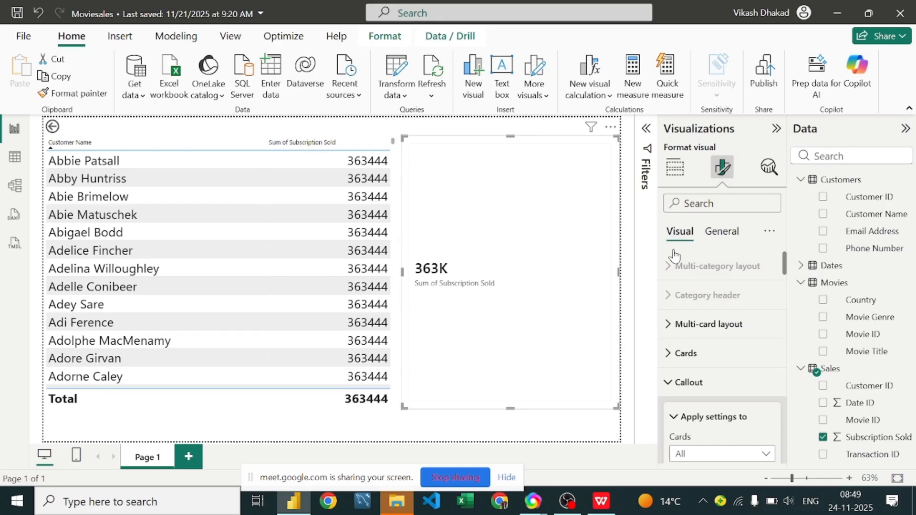
scroll(691, 300, down, 5)
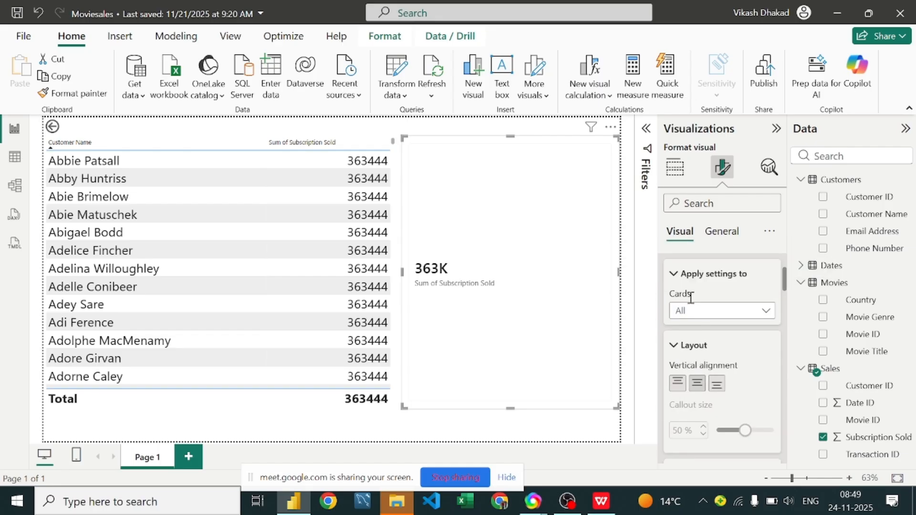
scroll(682, 286, up, 2)
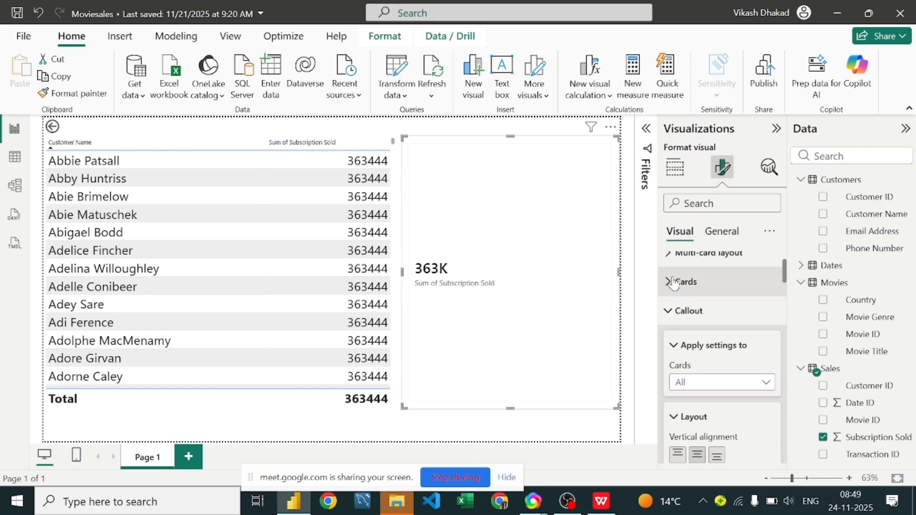
click(681, 347)
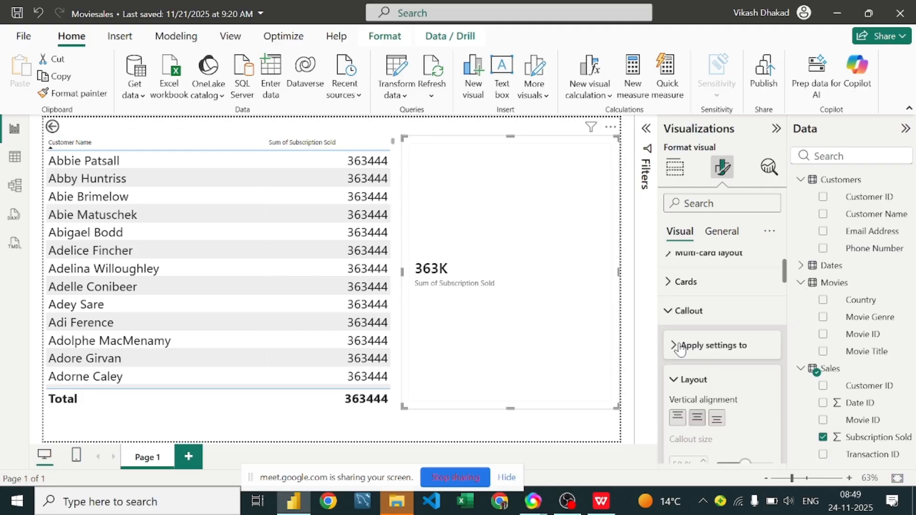
click(685, 311)
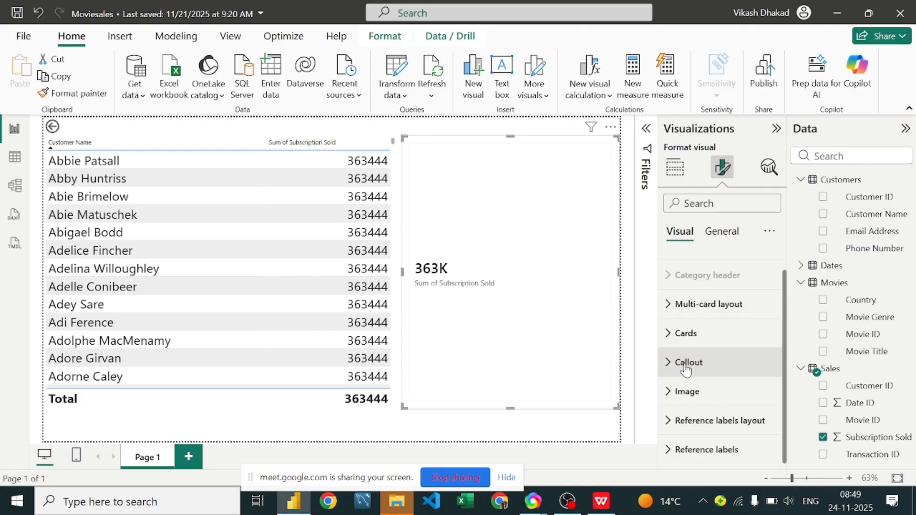
click(657, 365)
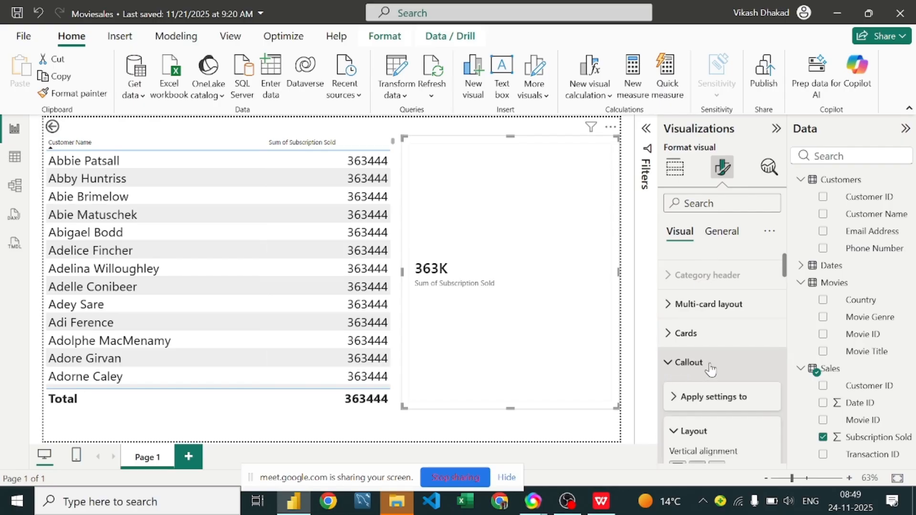
Step: Expand the callout's Apply settings to group and review its layout, padding and value settings down to the label
scroll(711, 369, down, 3)
scroll(670, 313, up, 3)
click(674, 400)
scroll(682, 396, down, 4)
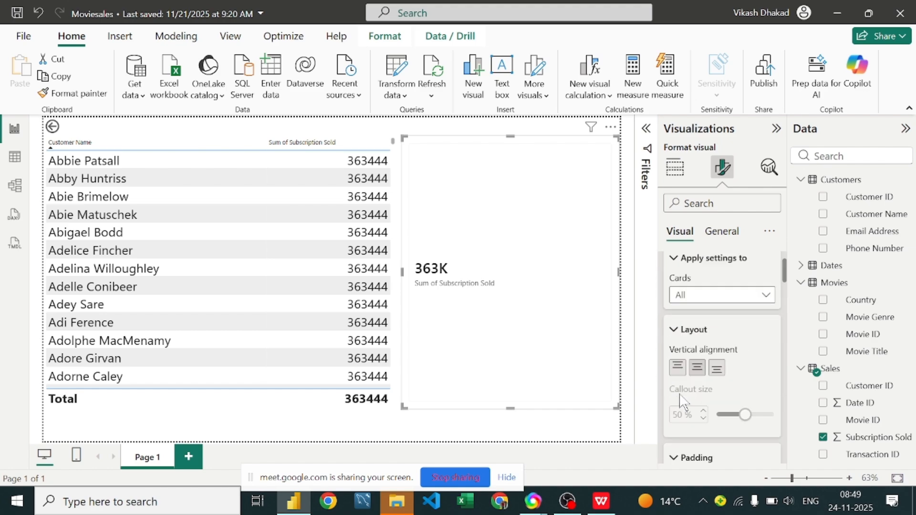
scroll(690, 366, down, 3)
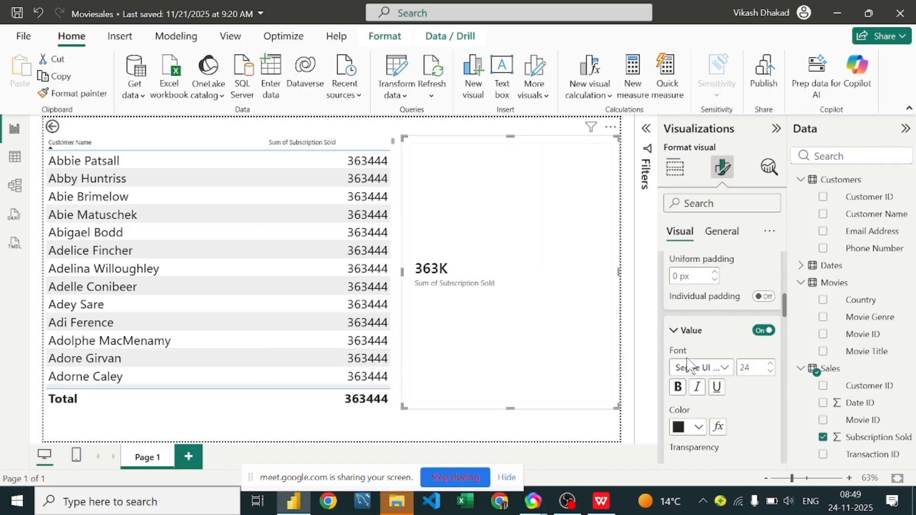
scroll(689, 364, down, 2)
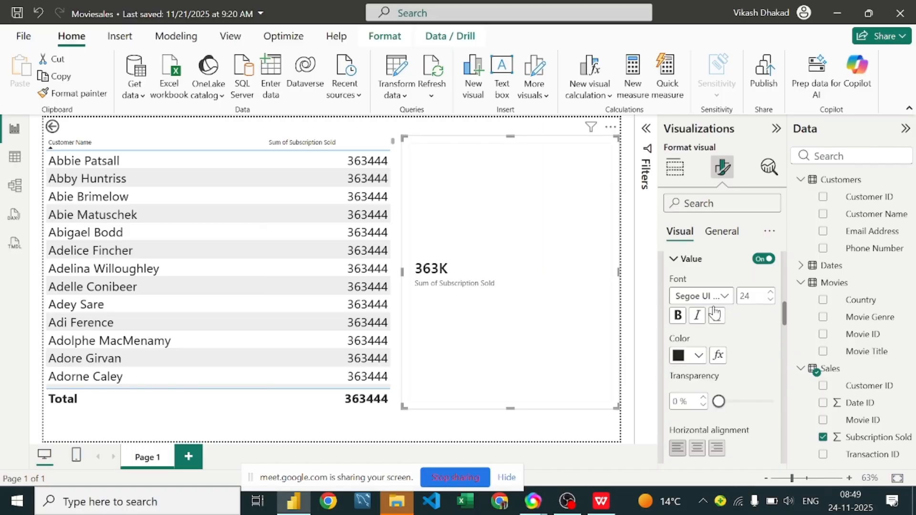
scroll(701, 385, down, 2)
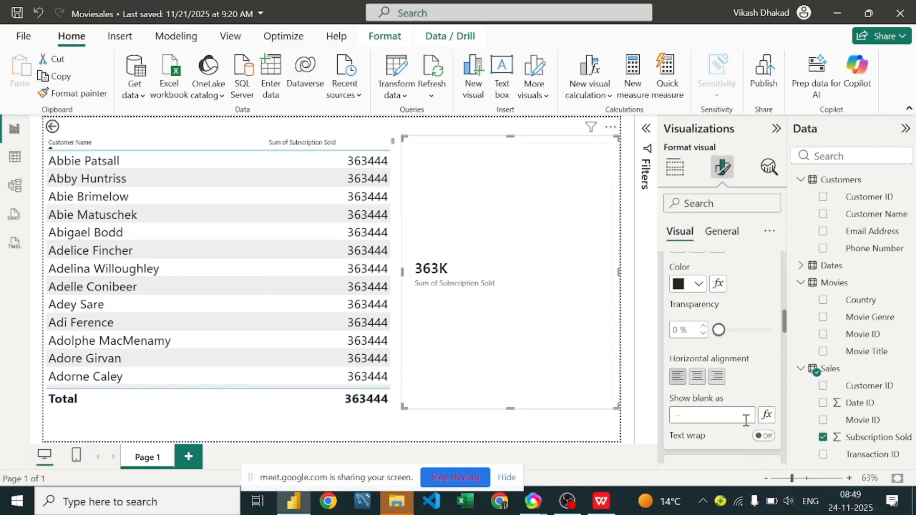
scroll(724, 410, down, 3)
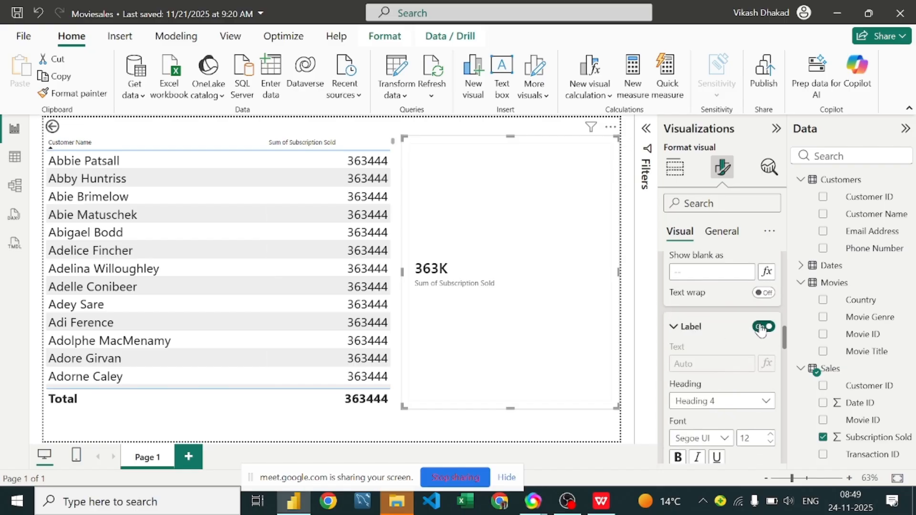
Step: Turn the card's callout label off and back on, and look over its position and alignment options
click(761, 328)
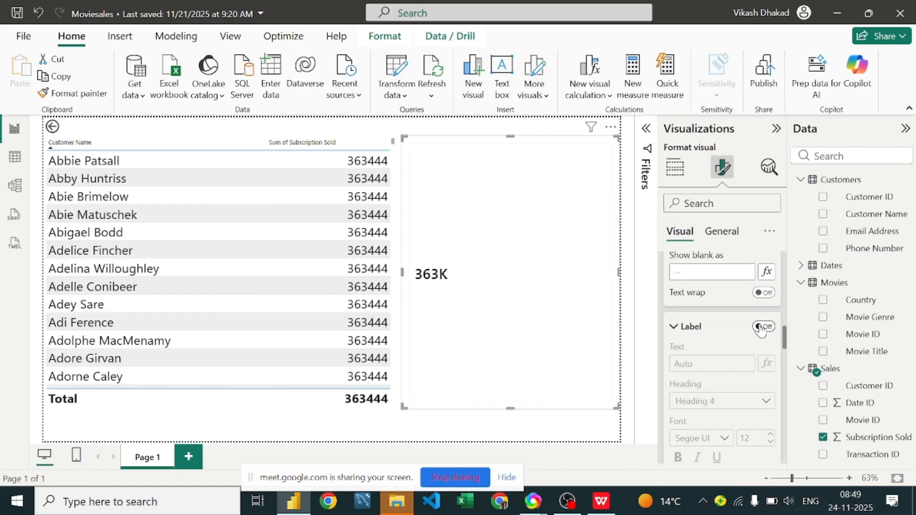
click(762, 328)
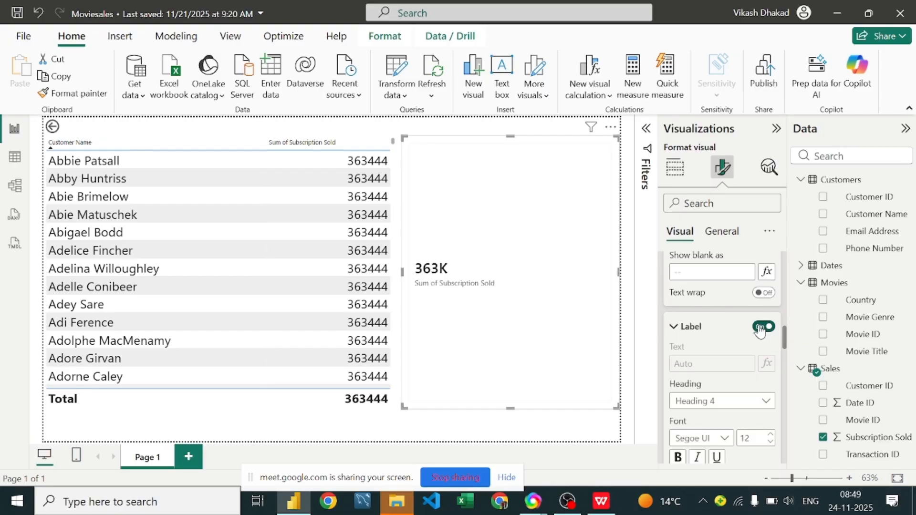
scroll(760, 330, down, 5)
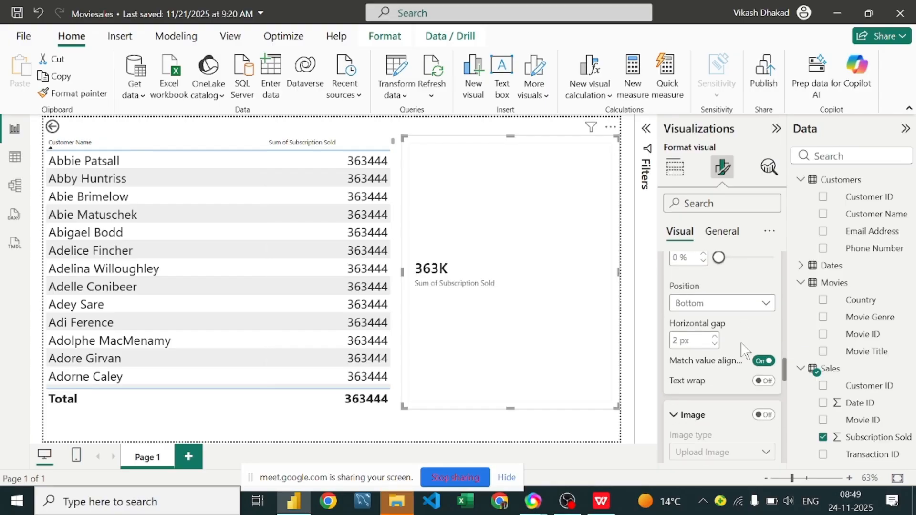
scroll(744, 351, down, 3)
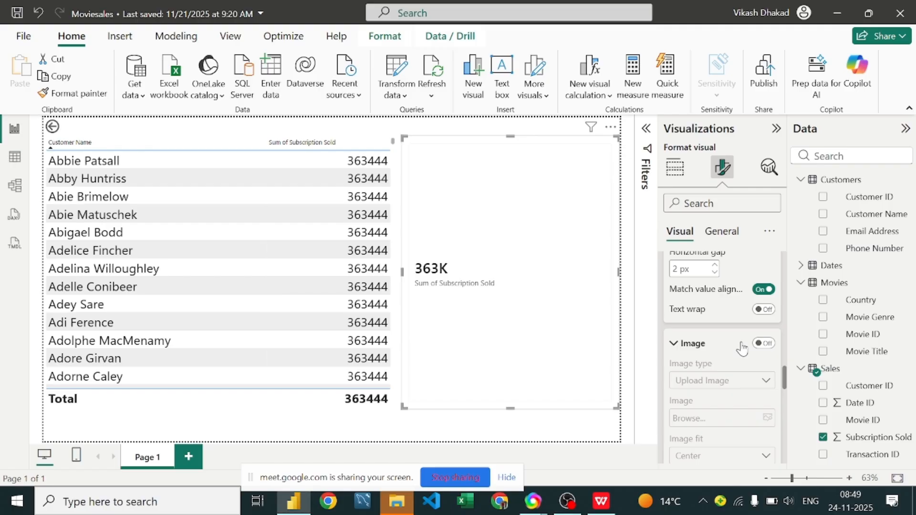
Step: Review the card callout's image and background settings, then return to the options for building the visual
scroll(743, 348, down, 8)
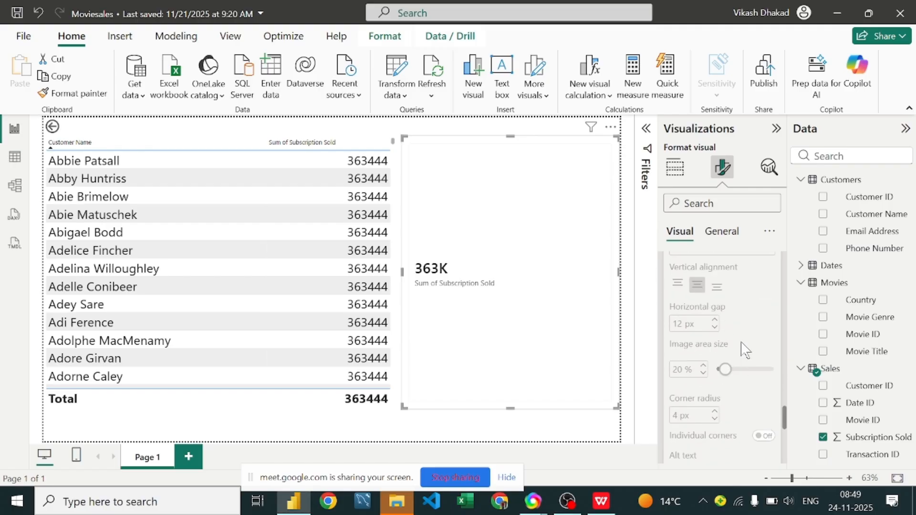
scroll(744, 351, down, 8)
scroll(741, 341, down, 3)
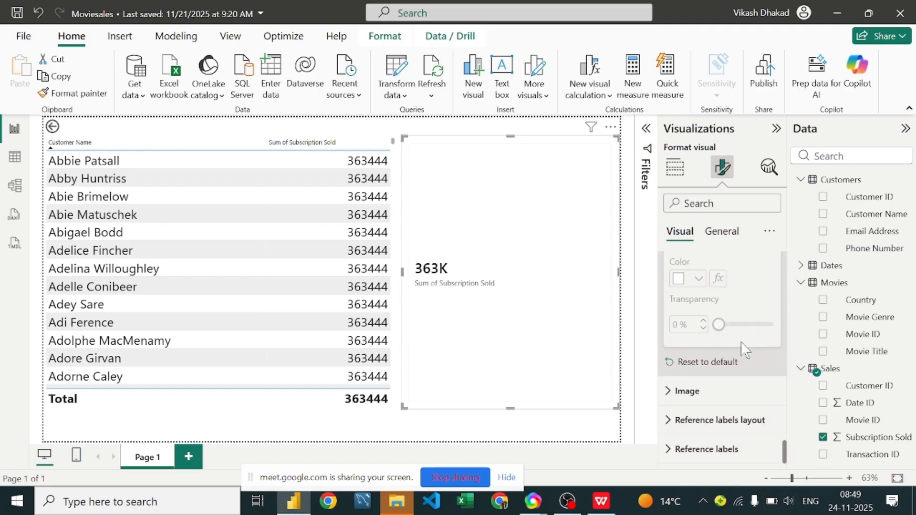
scroll(671, 263, up, 1)
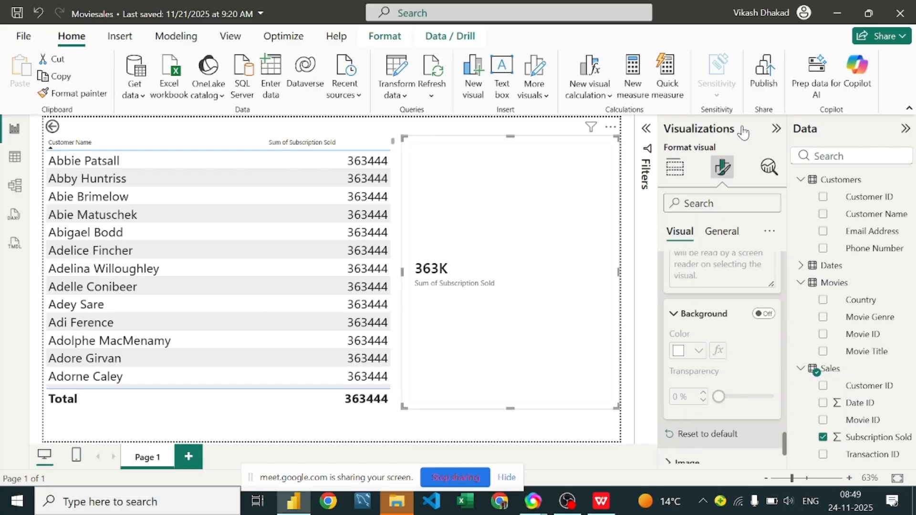
click(776, 129)
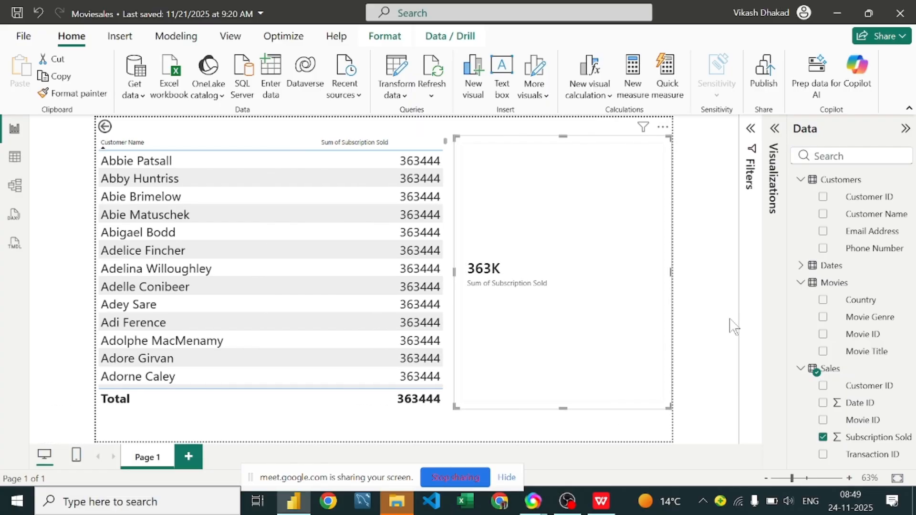
click(776, 128)
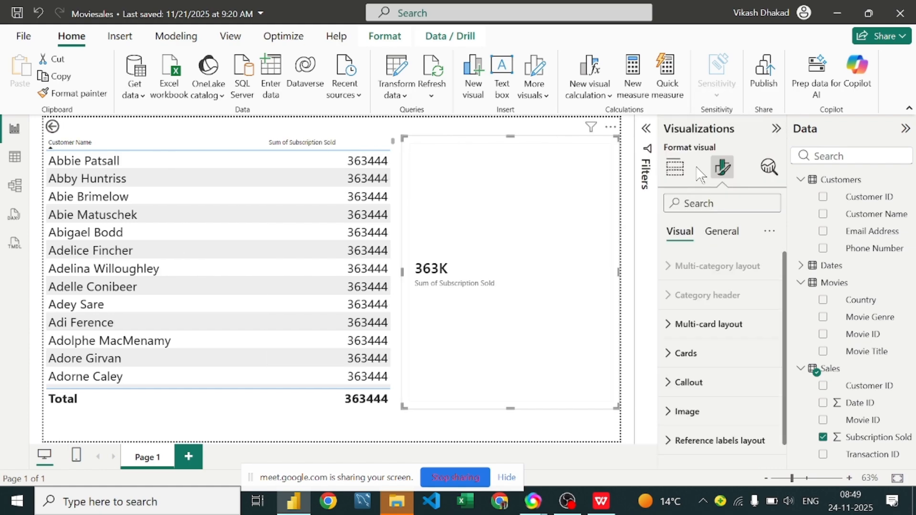
click(679, 174)
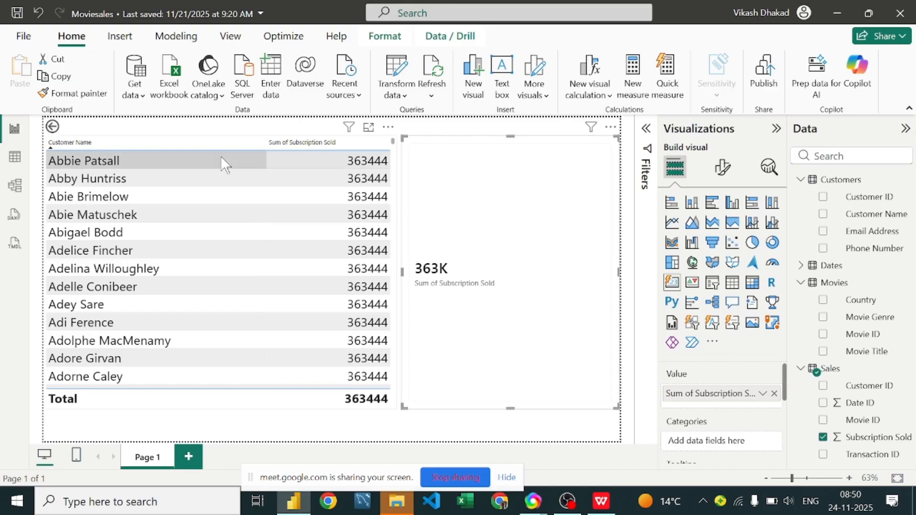
Step: In the model view, create an active one-to-many relationship from Customers to Sales on Customer ID with single cross-filter direction
scroll(191, 205, down, 5)
scroll(179, 198, up, 5)
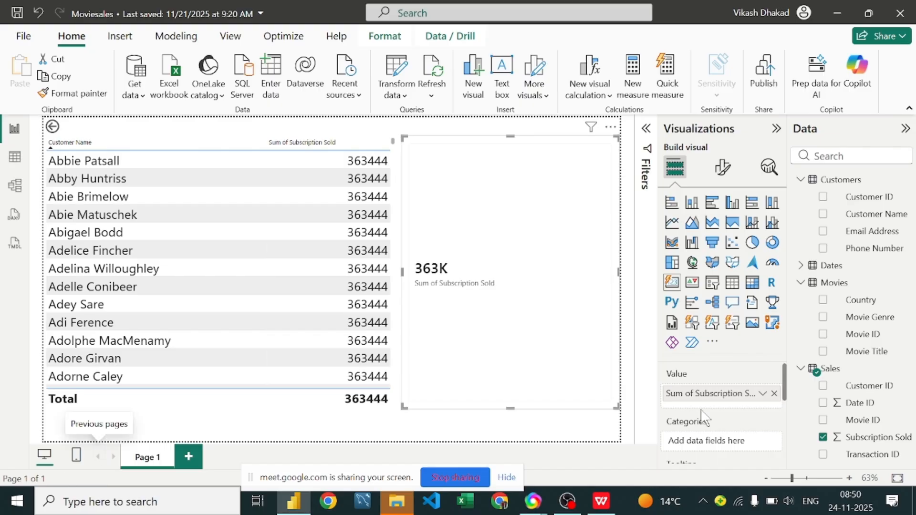
click(14, 186)
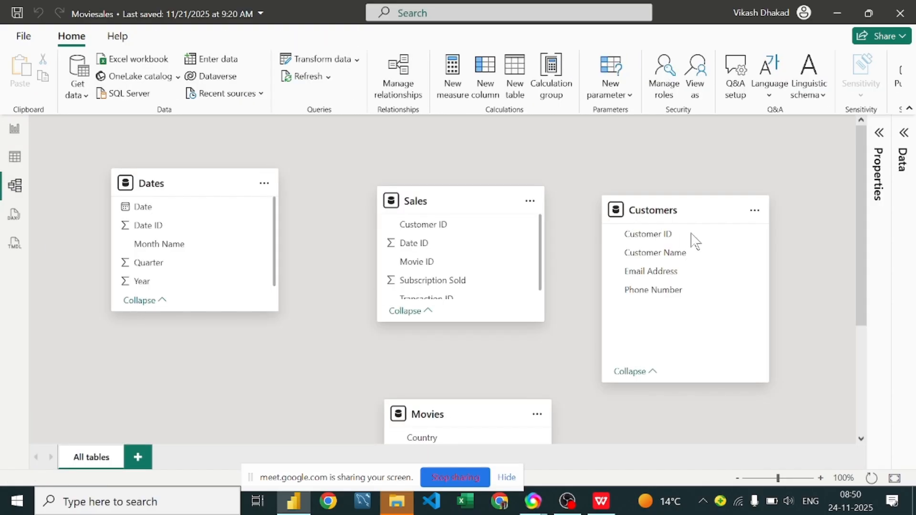
scroll(409, 268, down, 1)
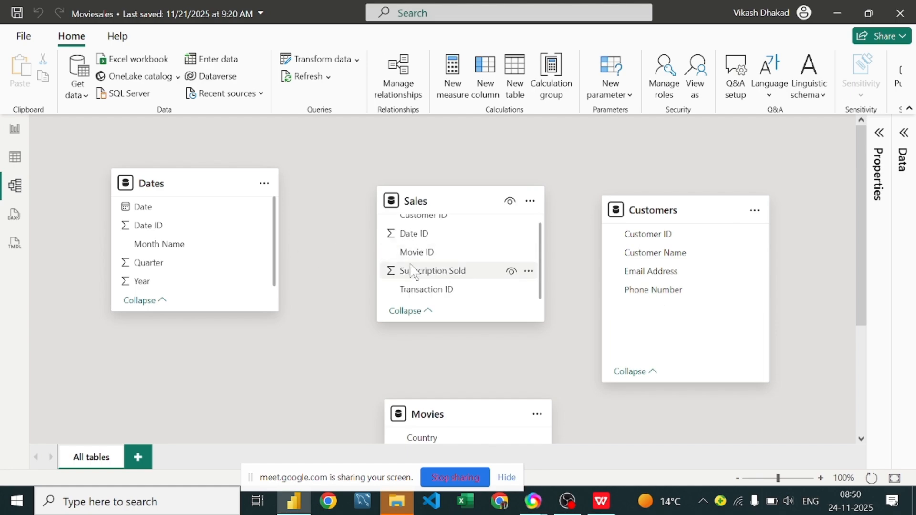
scroll(432, 236, up, 1)
drag(625, 236, 441, 226)
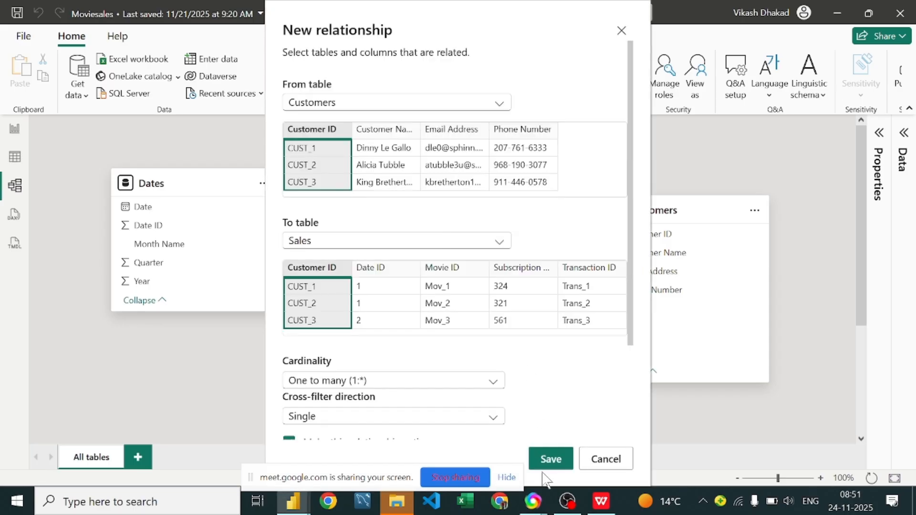
click(549, 458)
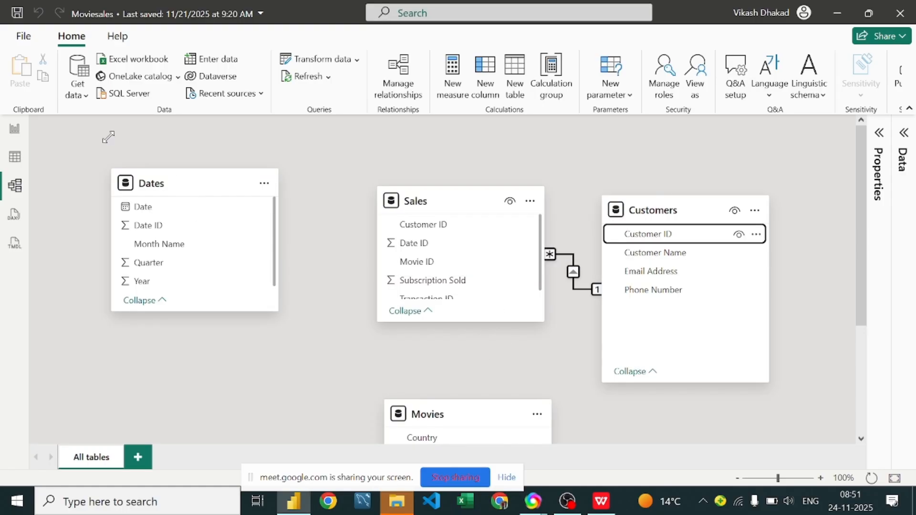
Step: Return to the report and examine the table's Sum of Subscription Sold values for the individual customers
click(15, 132)
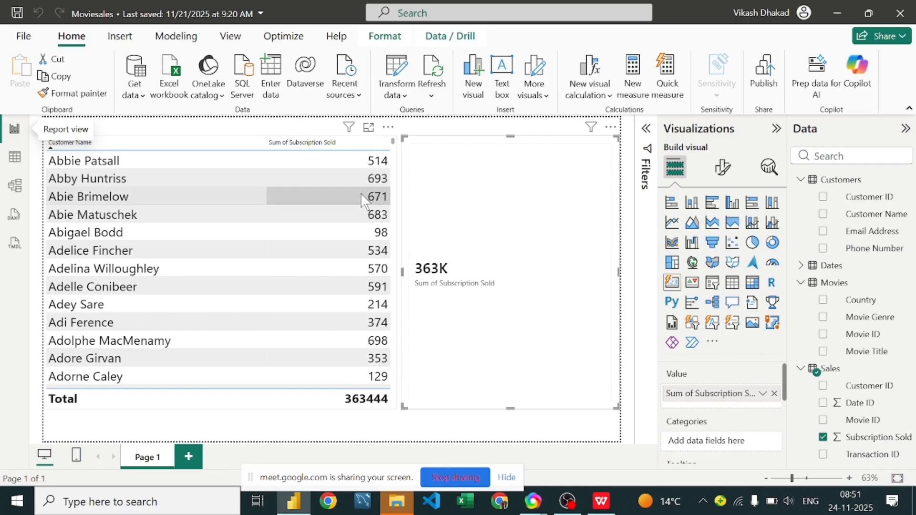
scroll(361, 196, down, 12)
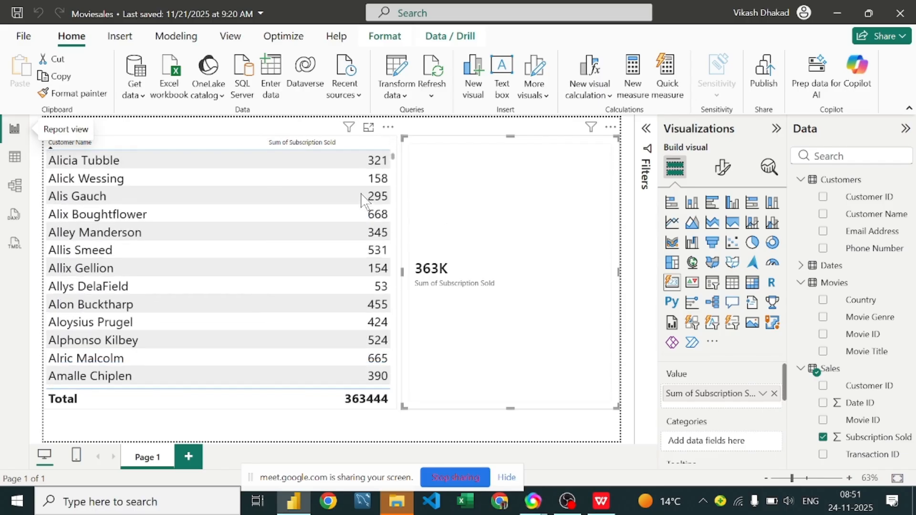
scroll(362, 199, down, 10)
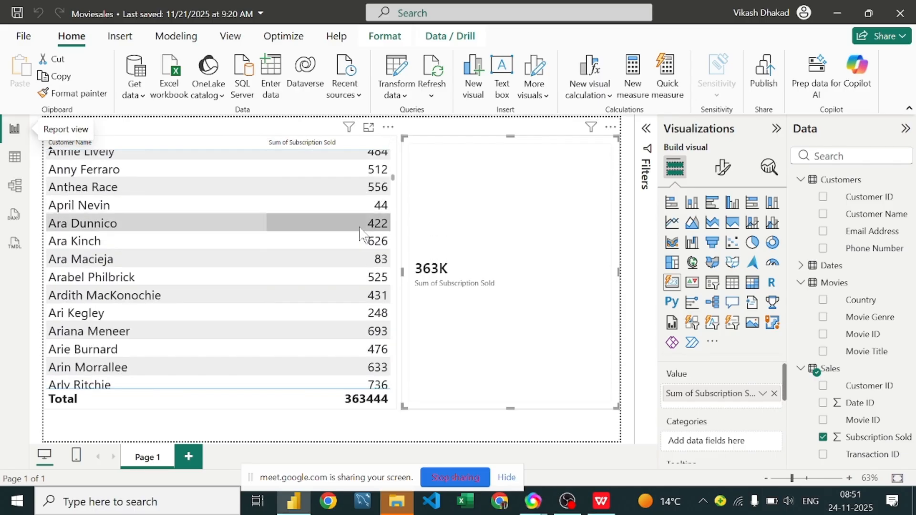
scroll(362, 234, down, 3)
scroll(362, 234, down, 4)
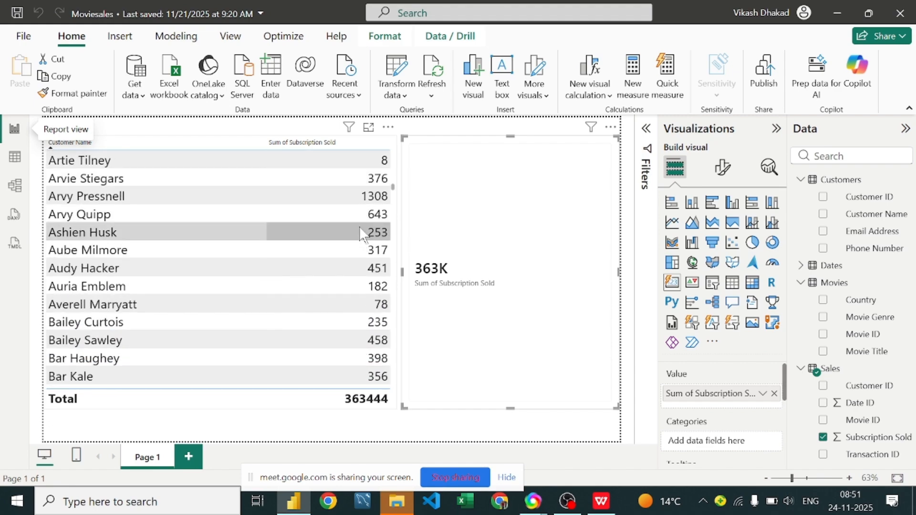
scroll(359, 228, down, 8)
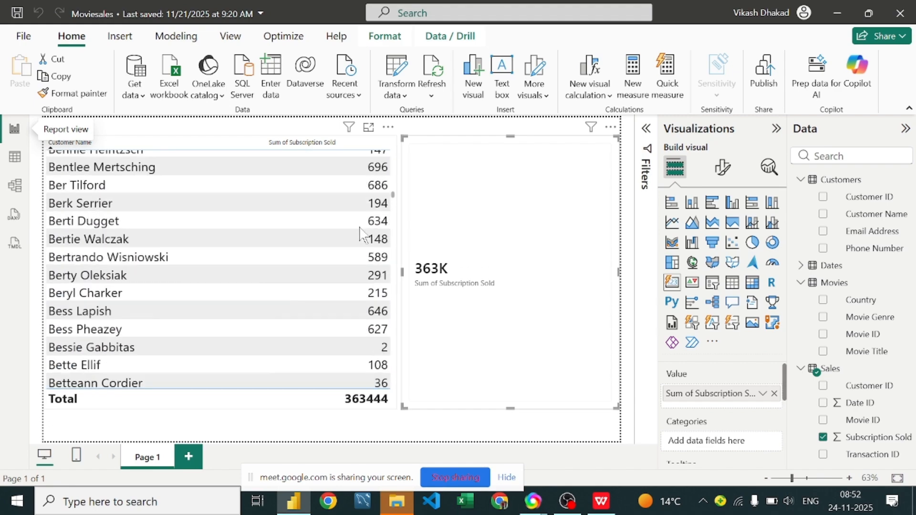
scroll(362, 233, up, 15)
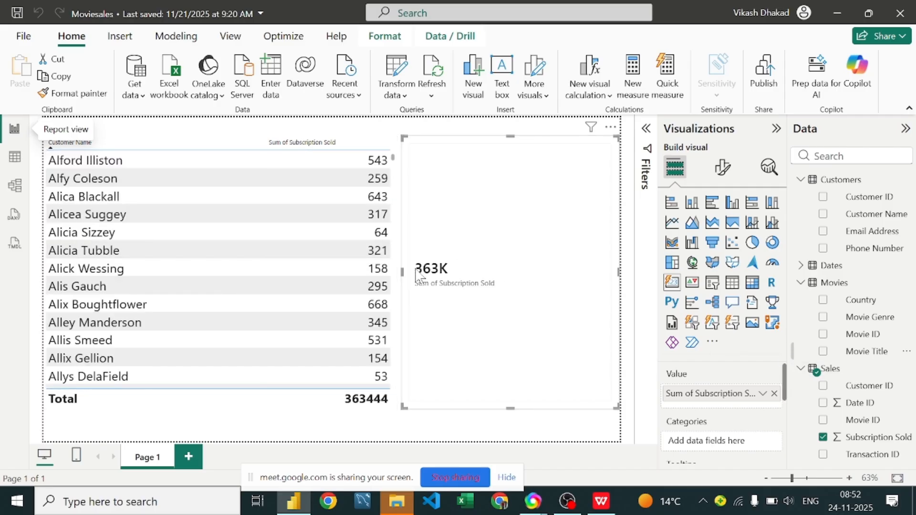
scroll(57, 206, up, 2)
scroll(79, 174, up, 6)
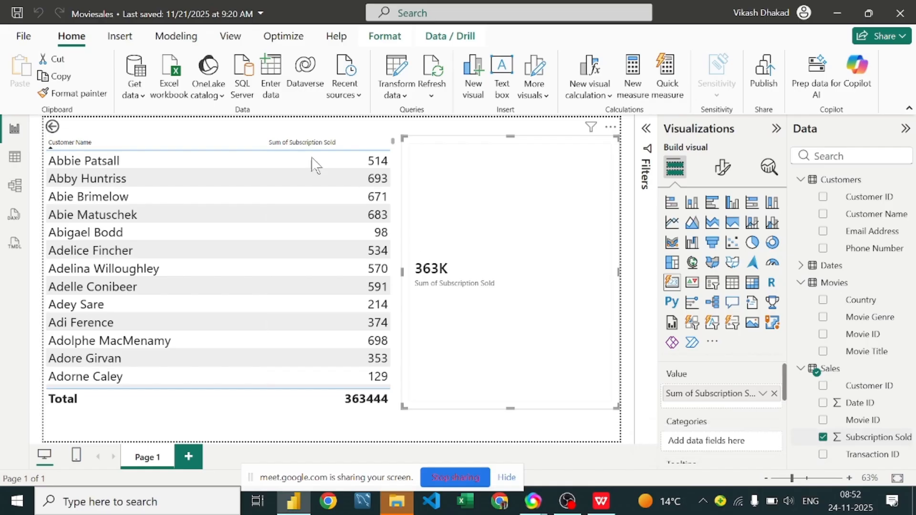
Step: Sort the customer table by Sum of Subscription Sold in descending order, and try Movie Title in place of that sum
click(129, 143)
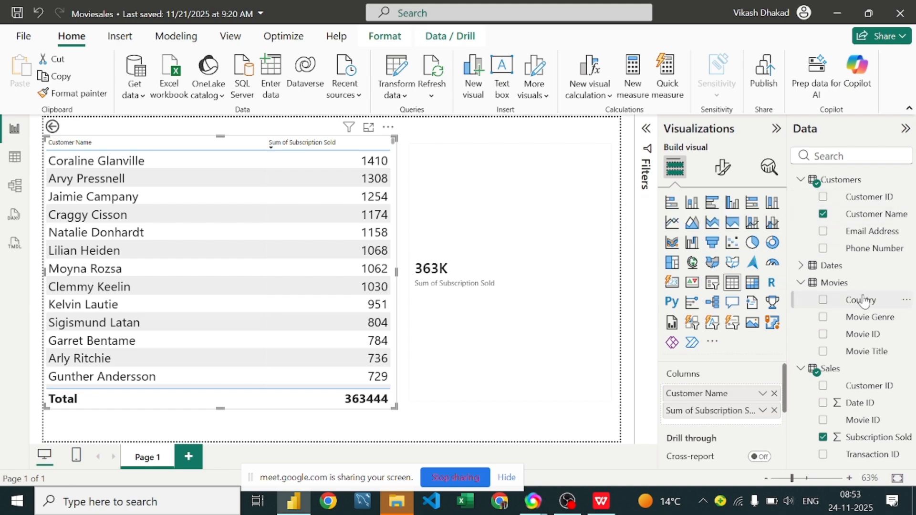
drag(872, 352, 734, 428)
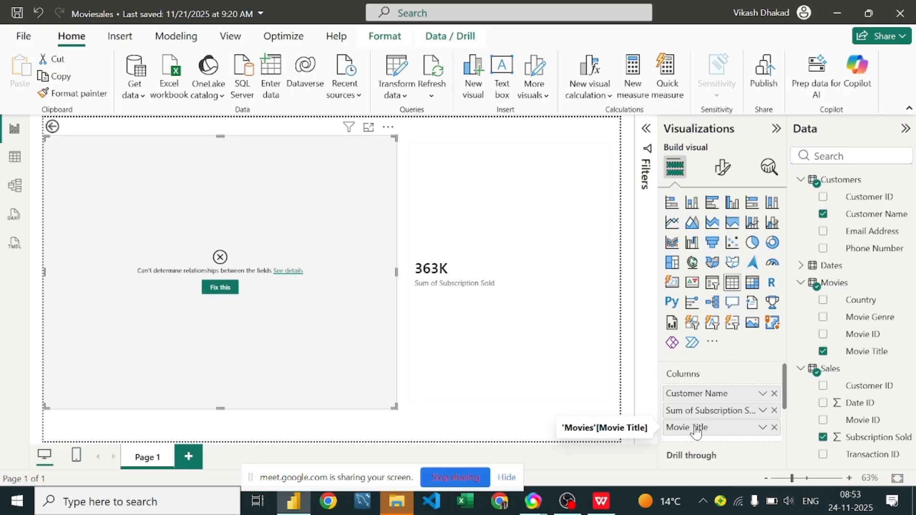
click(774, 411)
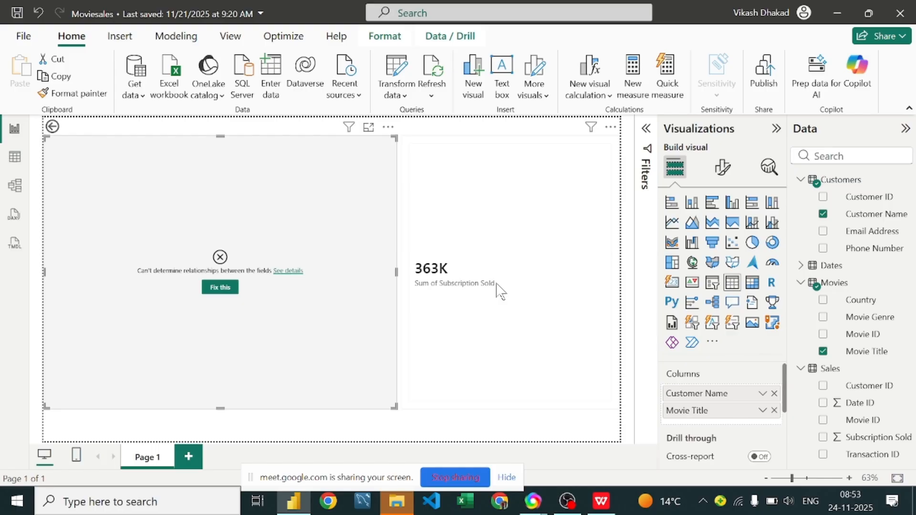
Step: Remove both the customer table visual and the Sum of Subscription Sold card from the report page
click(388, 129)
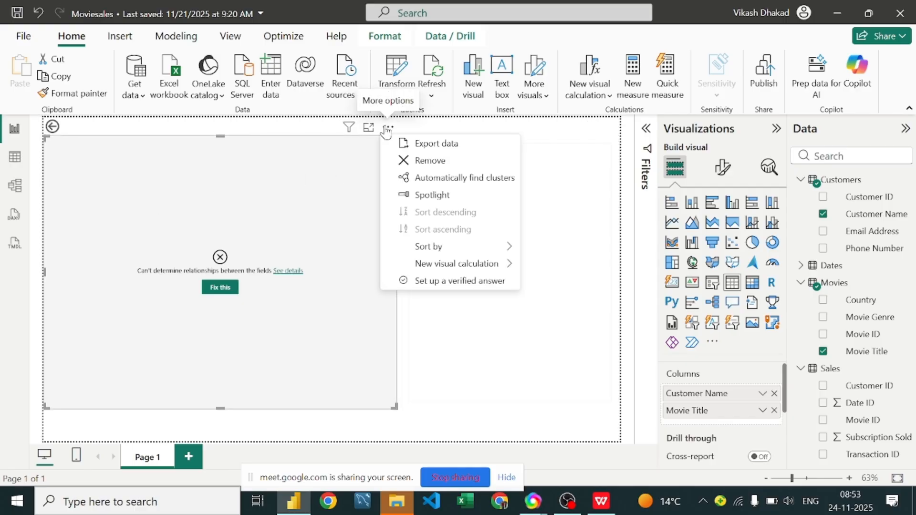
click(446, 162)
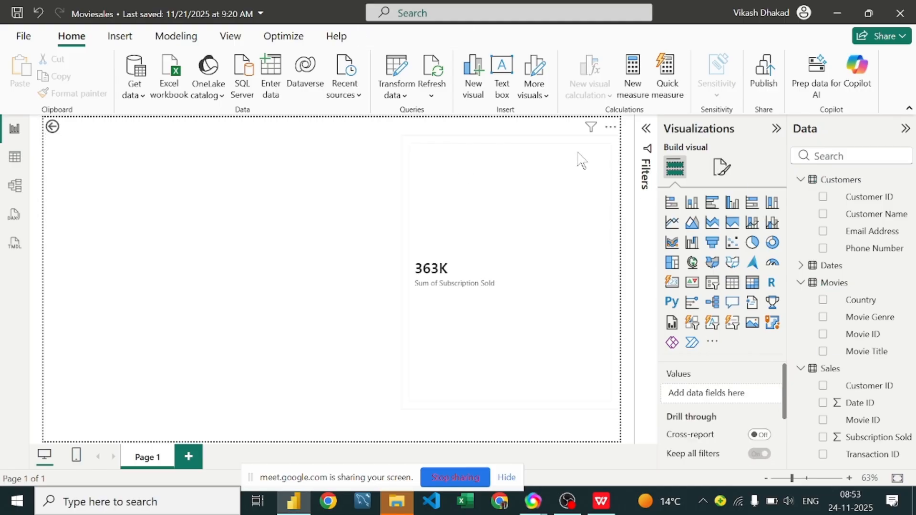
drag(578, 155, 372, 159)
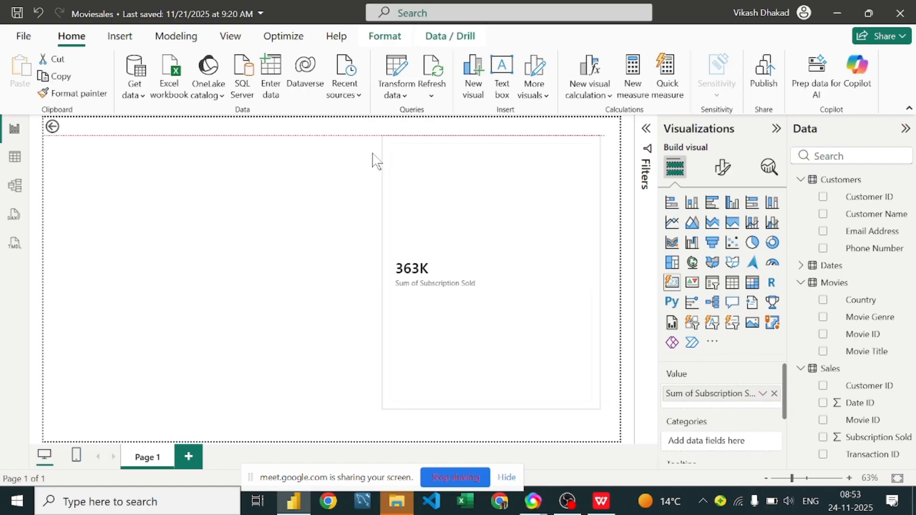
click(408, 135)
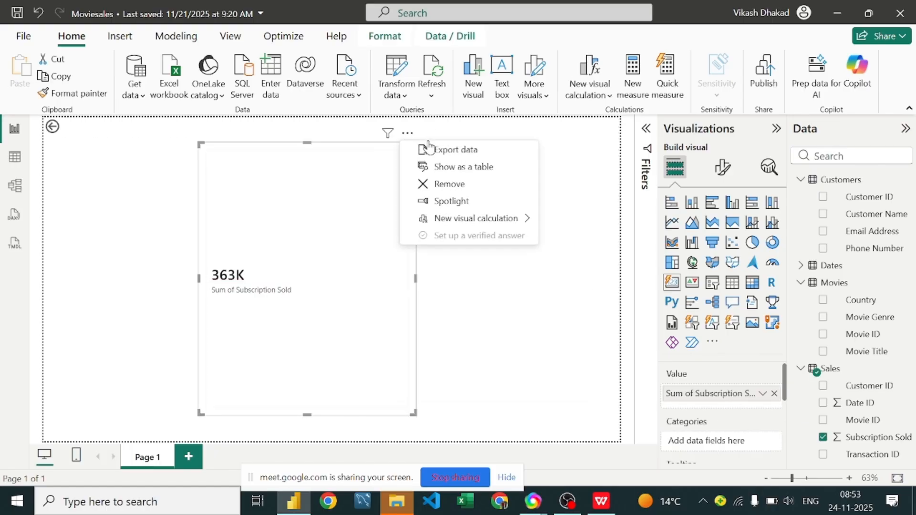
click(458, 189)
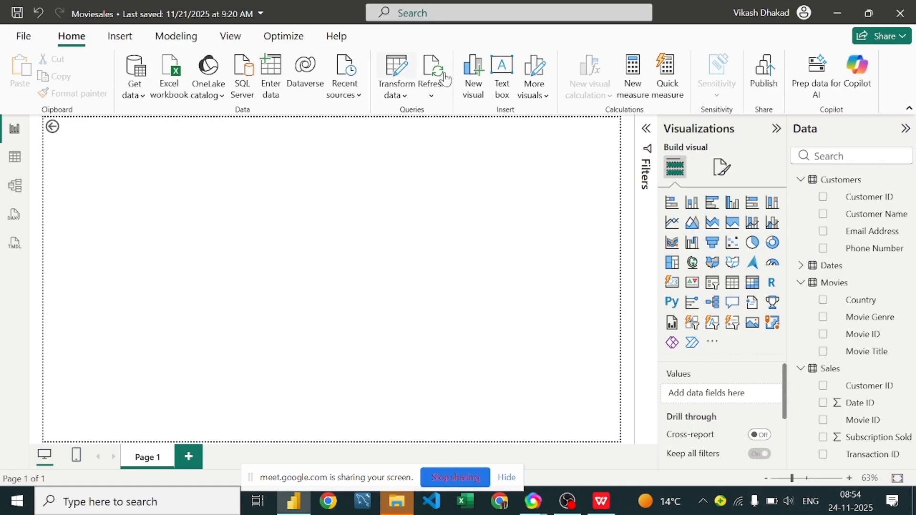
Step: Open the Power Query Editor, start a manually entered table and name its first column Name
click(399, 78)
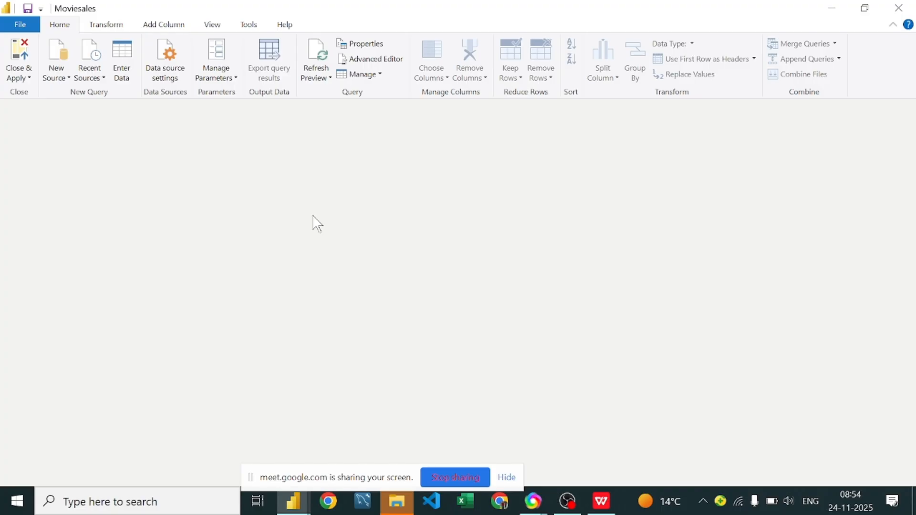
click(120, 86)
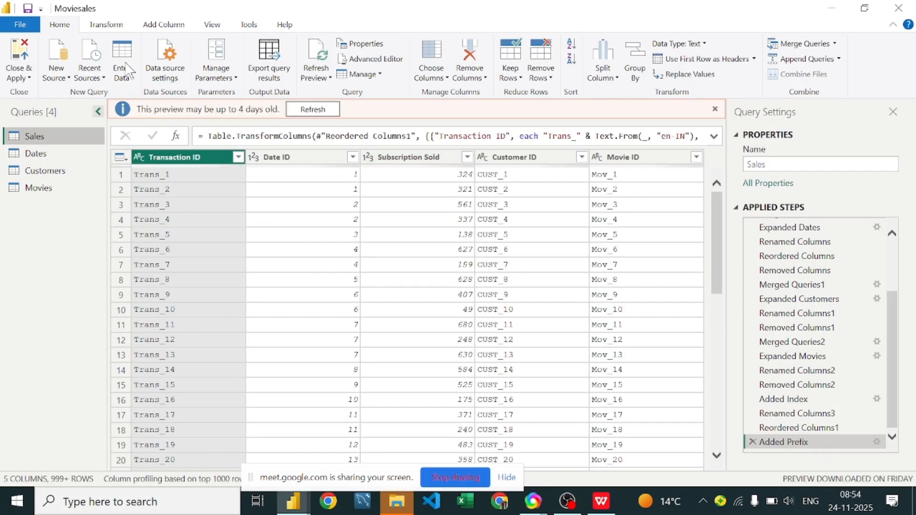
click(123, 62)
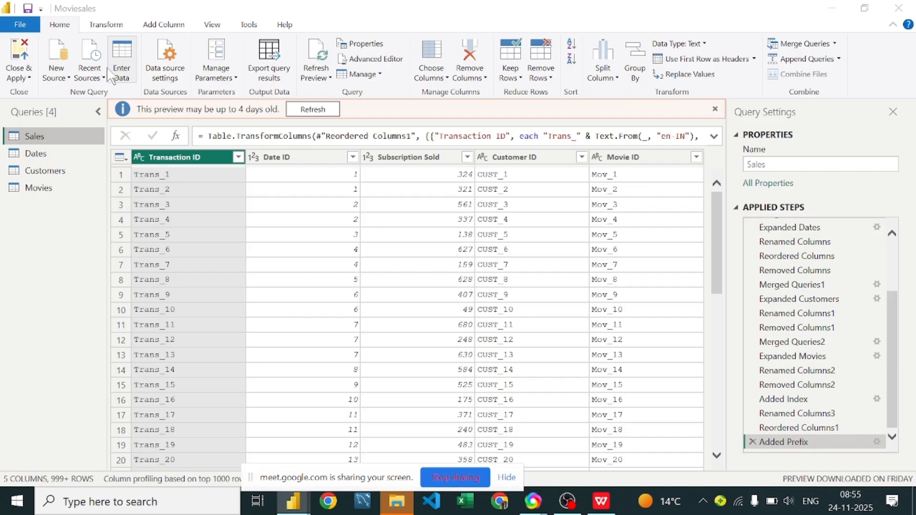
click(132, 80)
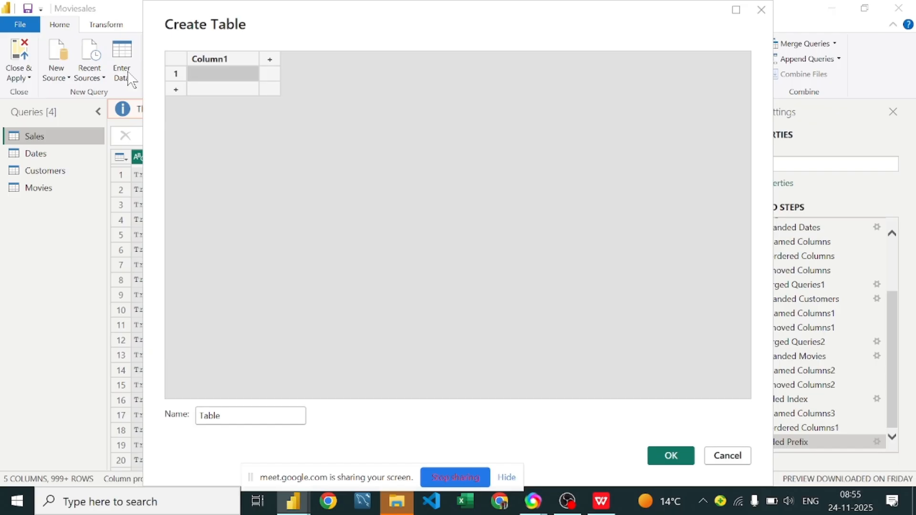
click(242, 61)
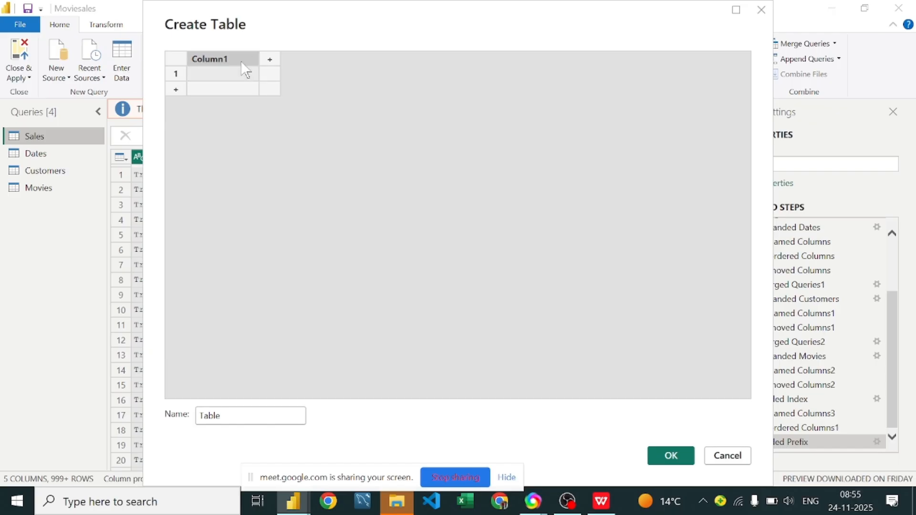
double_click(241, 62)
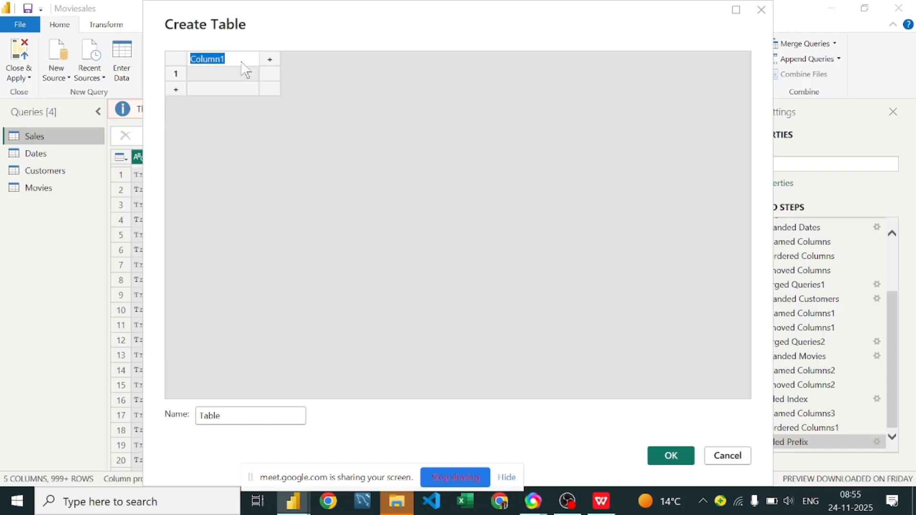
key(BackSpace)
text(Name)
key(Tab)
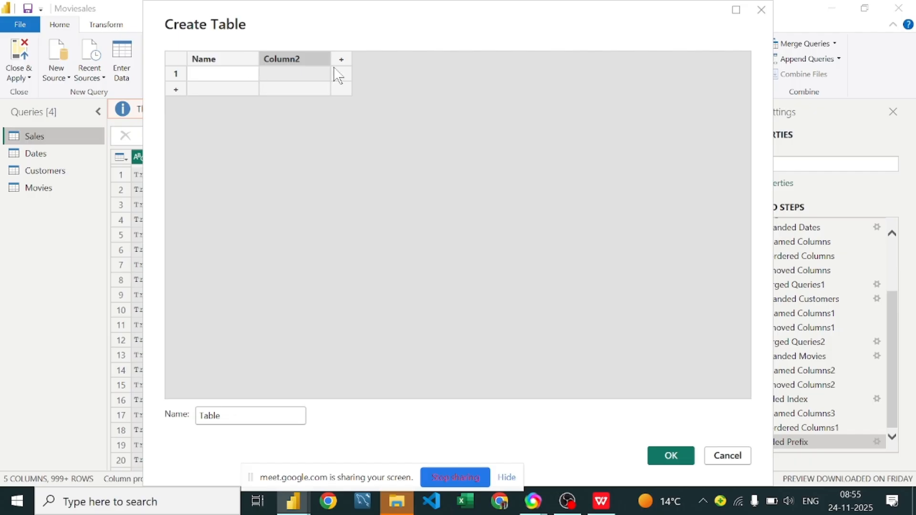
Step: Rename the second column of the manually entered table to Marks
double_click(299, 66)
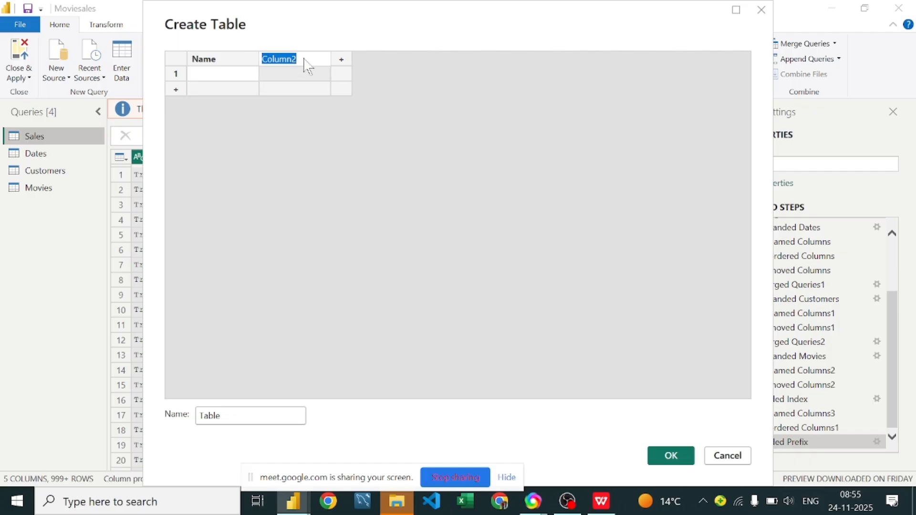
key(BackSpace)
text(Marks)
key(Return)
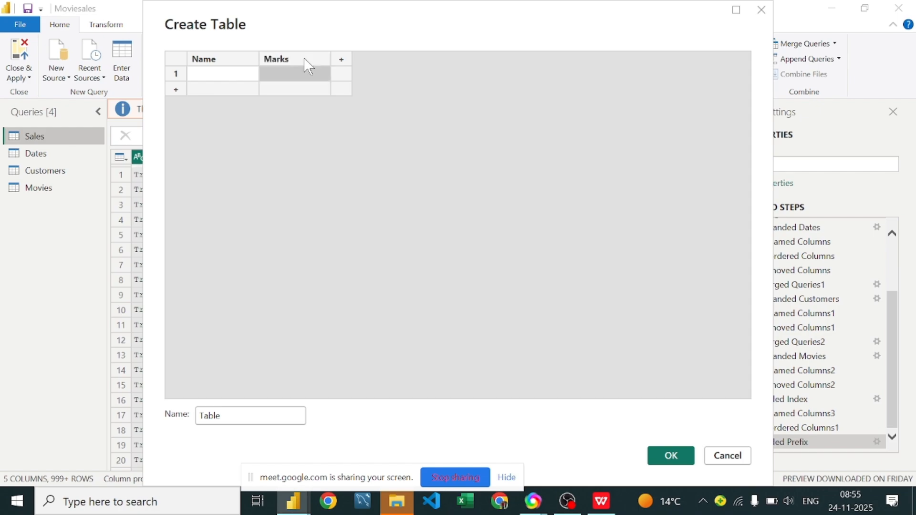
Step: Fill the first row of the manual table with a student's first name and 90 marks, and add a second row
click(231, 74)
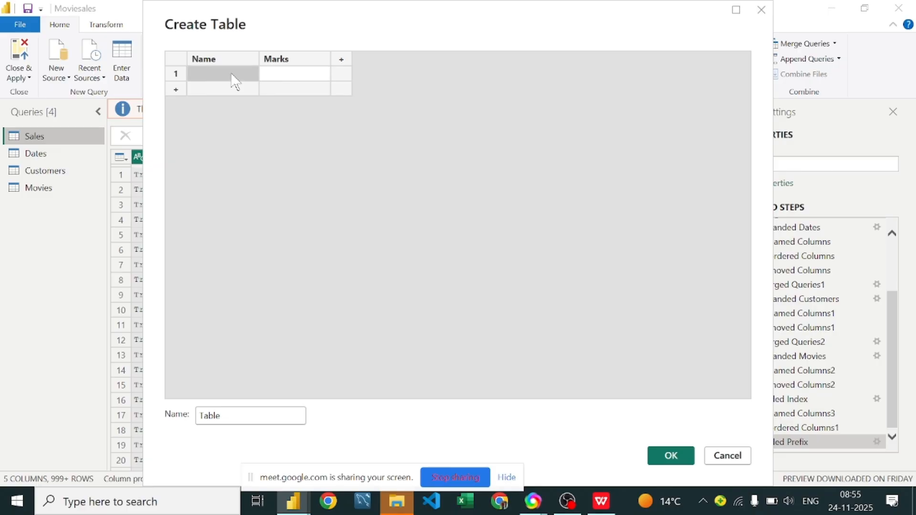
text(Vikas)
key(Tab)
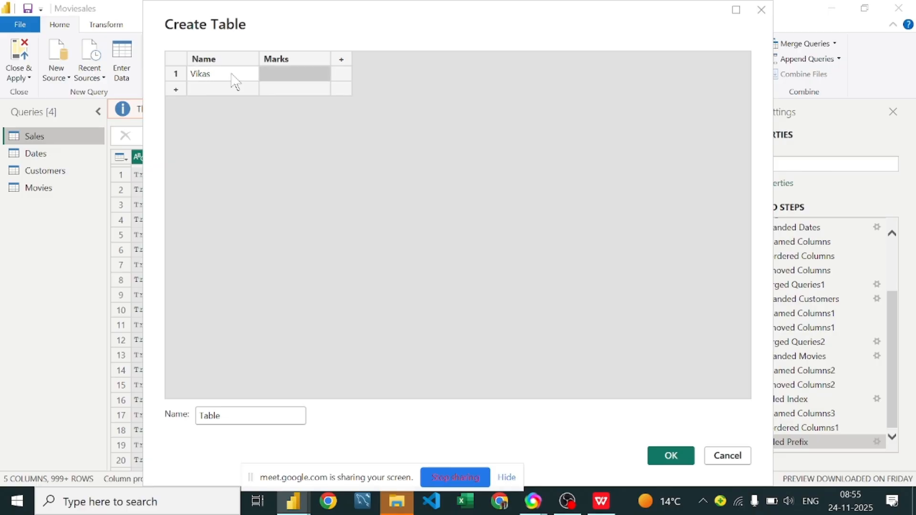
text(90)
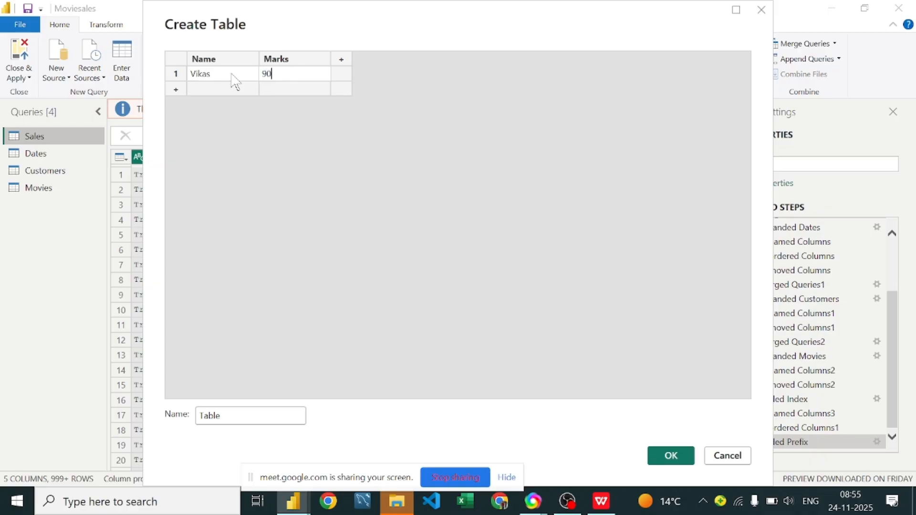
key(Return)
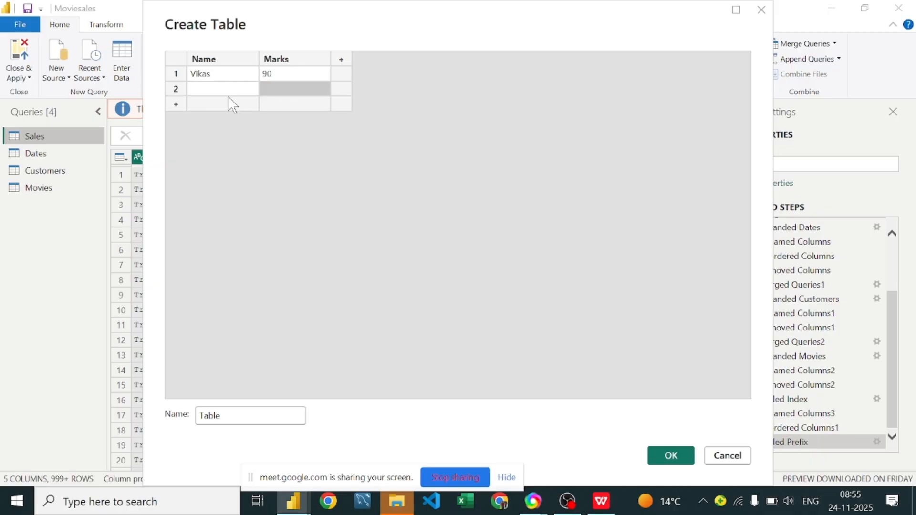
Step: Enter three more students' first names in rows 2 to 4 of the Name column, leaving their marks empty
click(227, 88)
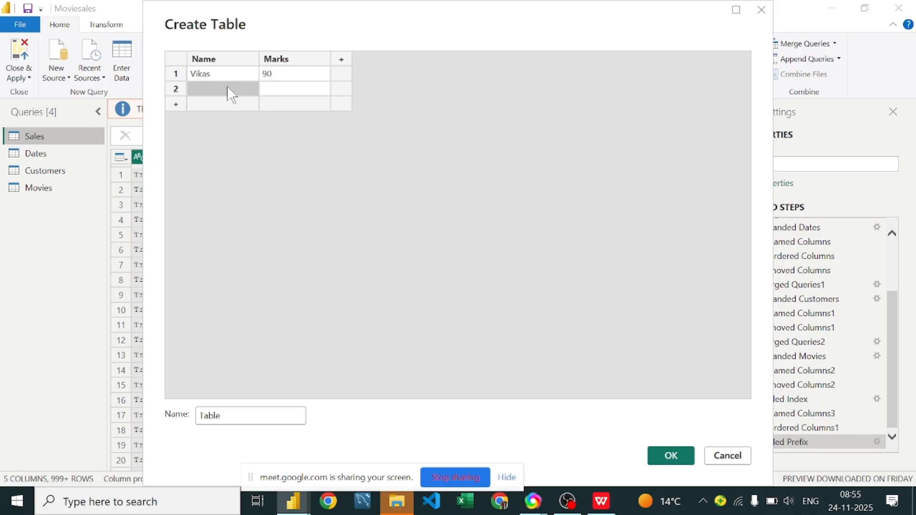
text(Dhakad)
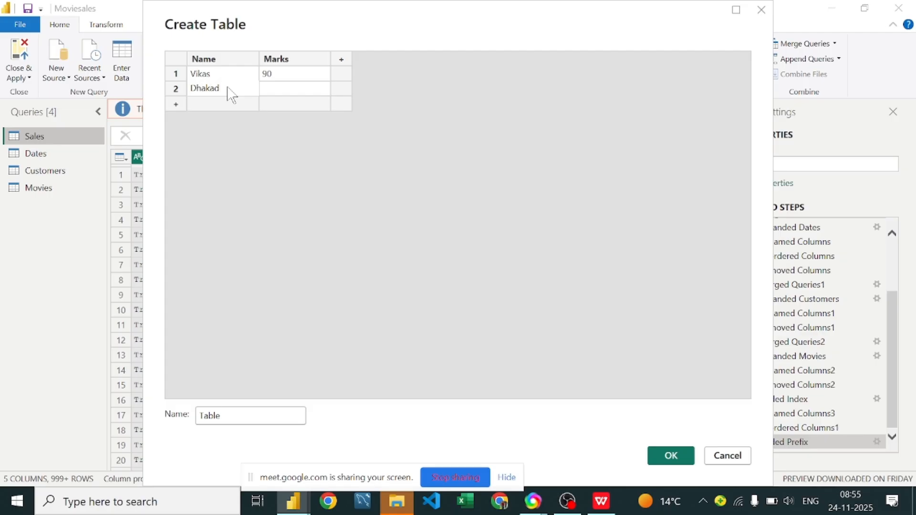
key(BackSpace)
key(BackSpace)
key(BackSpace)
key(BackSpace)
key(BackSpace)
key(BackSpace)
text(Rahul)
key(Return)
text(Mohit)
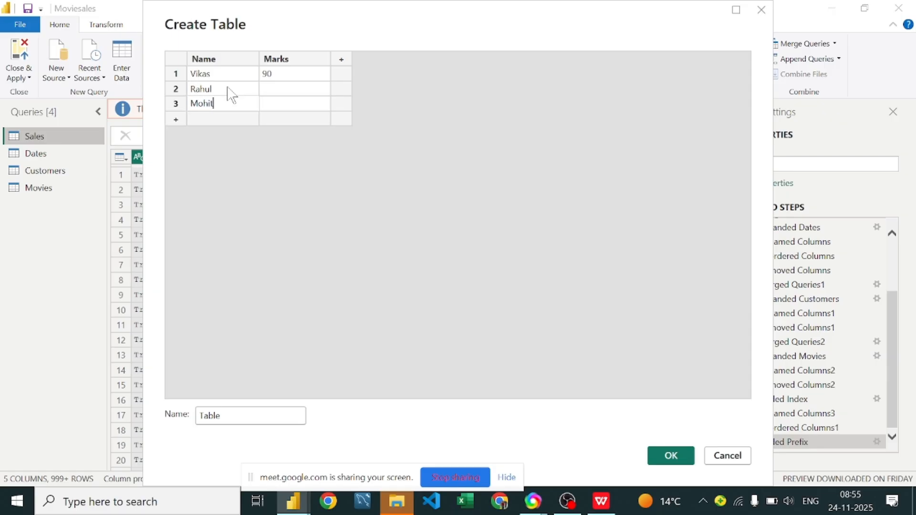
key(Return)
text(Si)
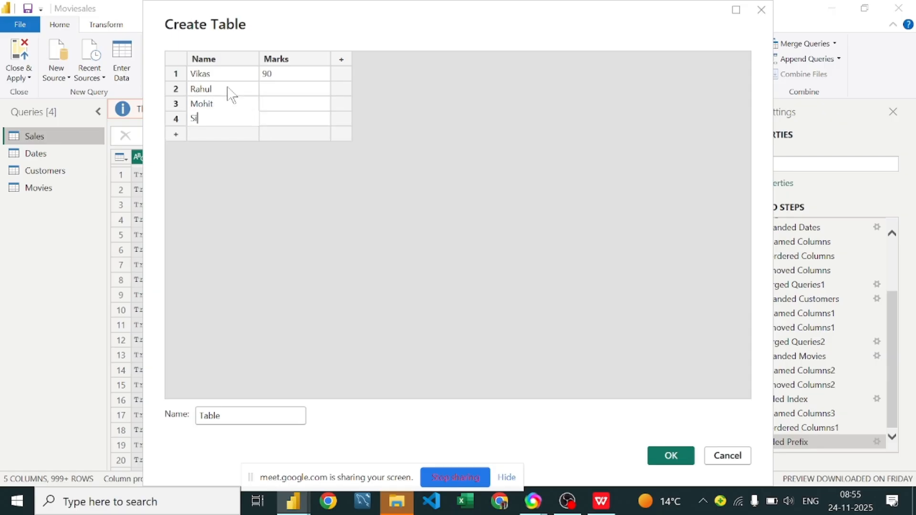
key(BackSpace)
text(uraj)
key(Return)
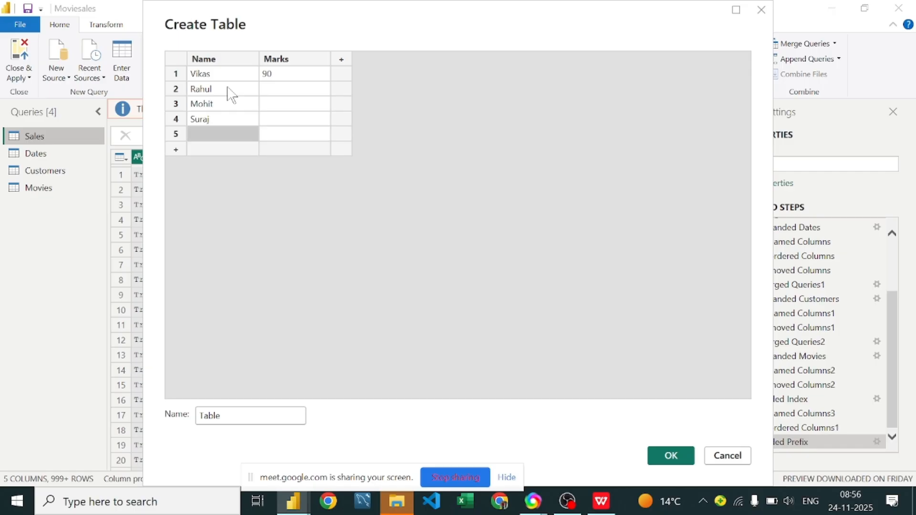
Step: Fill row 5 with a student's first name and 89 marks, and create the table
text(Priay)
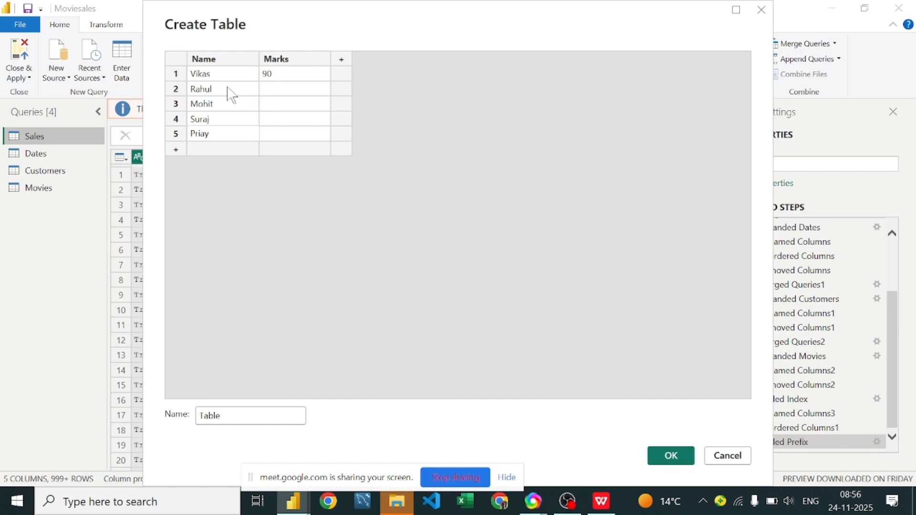
key(BackSpace)
key(BackSpace)
text(ya)
key(Tab)
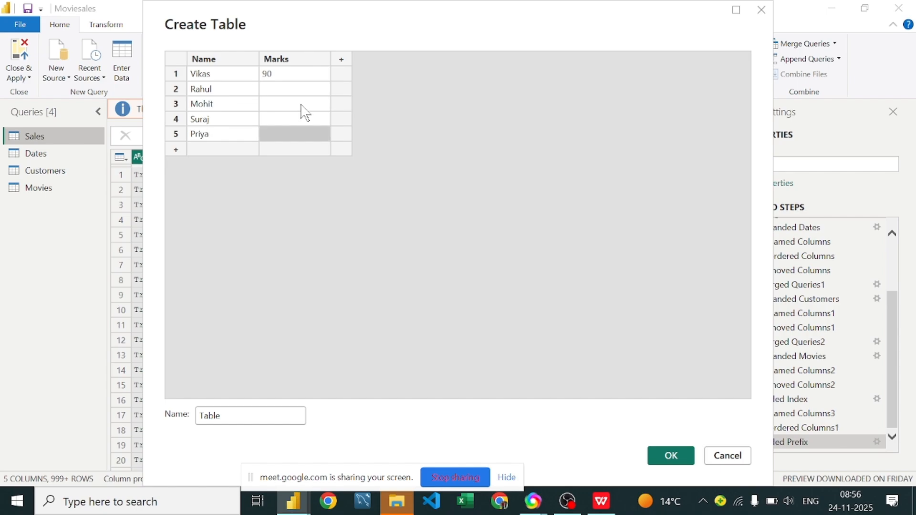
text(900)
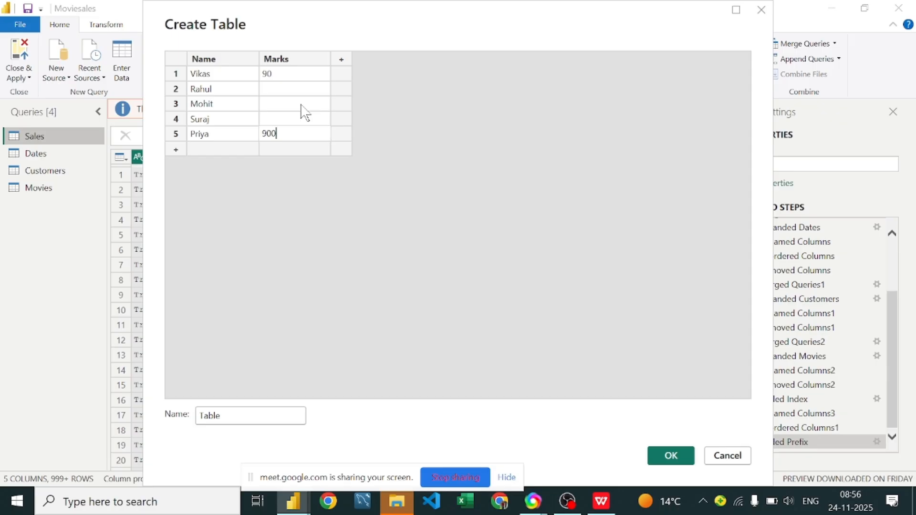
key(BackSpace)
key(BackSpace)
key(BackSpace)
text(89)
click(674, 465)
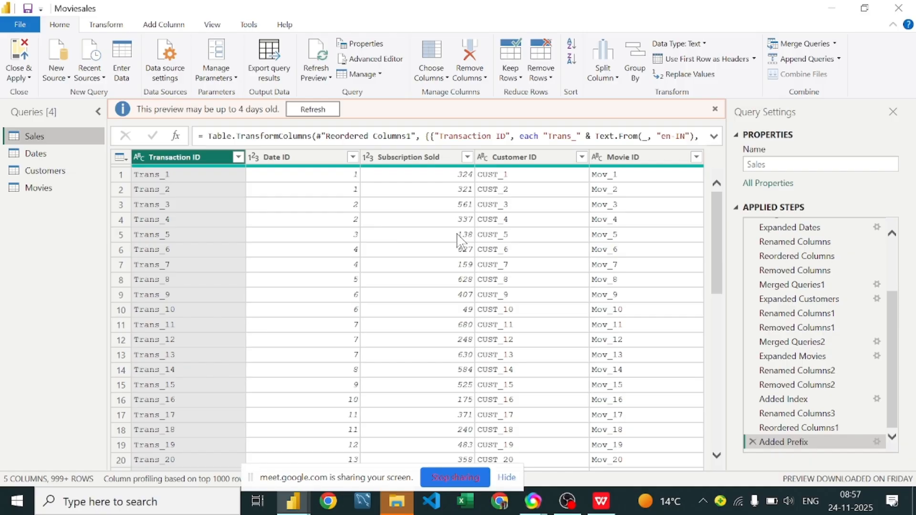
Step: Look over the transform, add-column, view and diagnostics commands available for the new manual table
drag(353, 479, 418, 480)
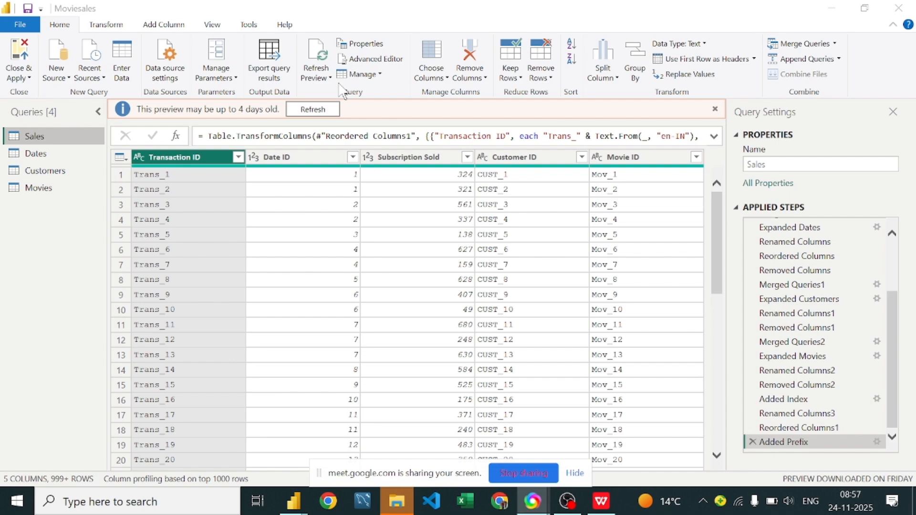
click(352, 59)
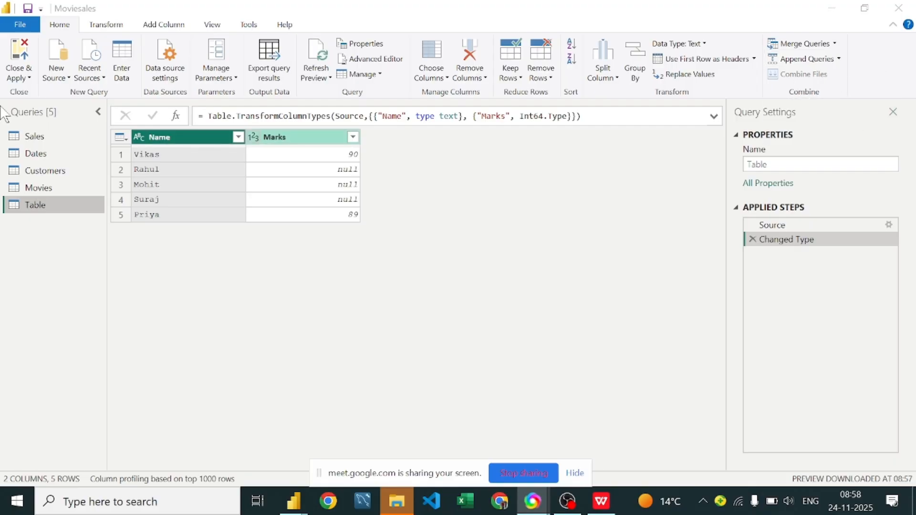
click(99, 27)
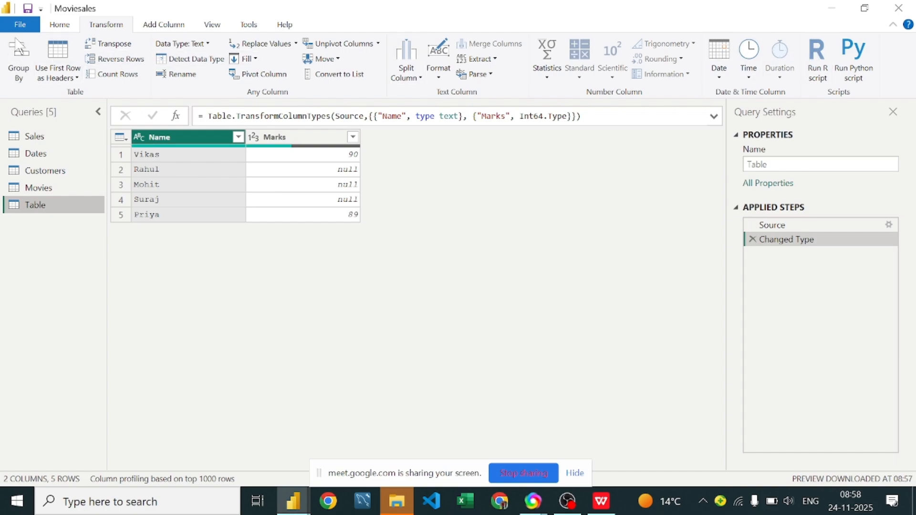
click(170, 26)
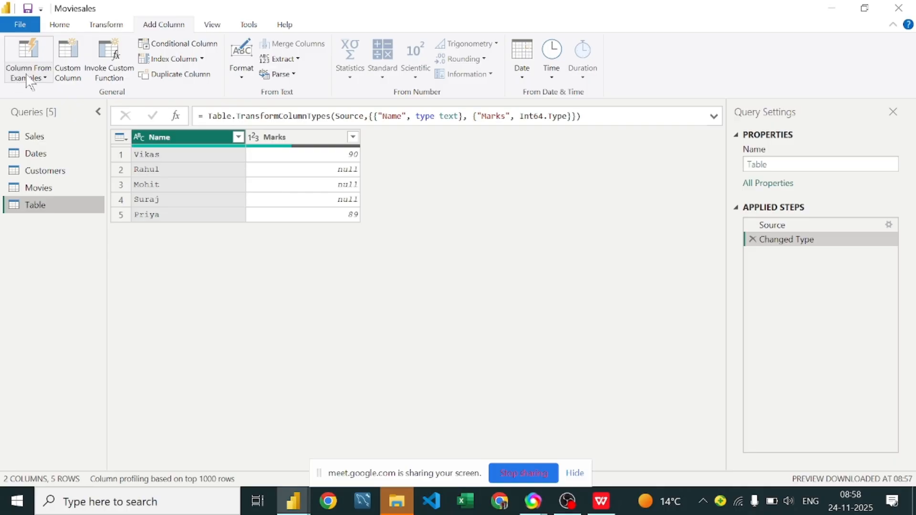
click(98, 27)
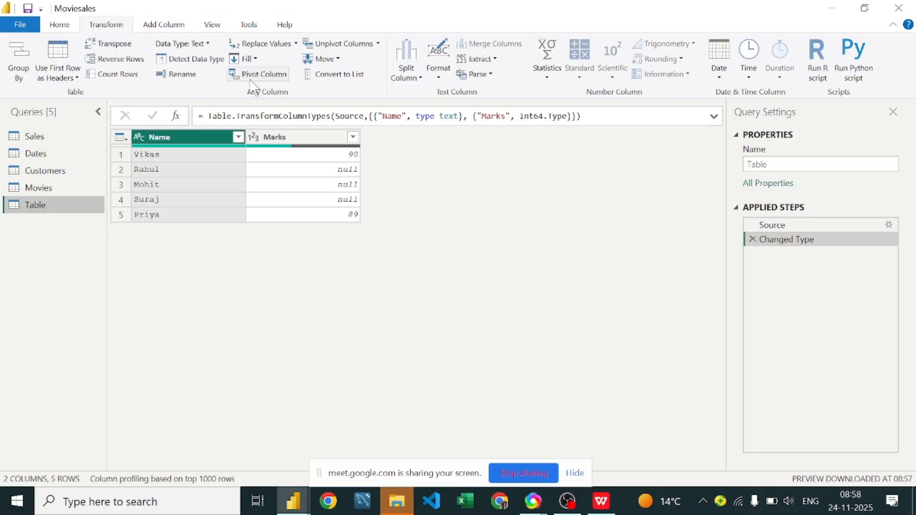
click(211, 27)
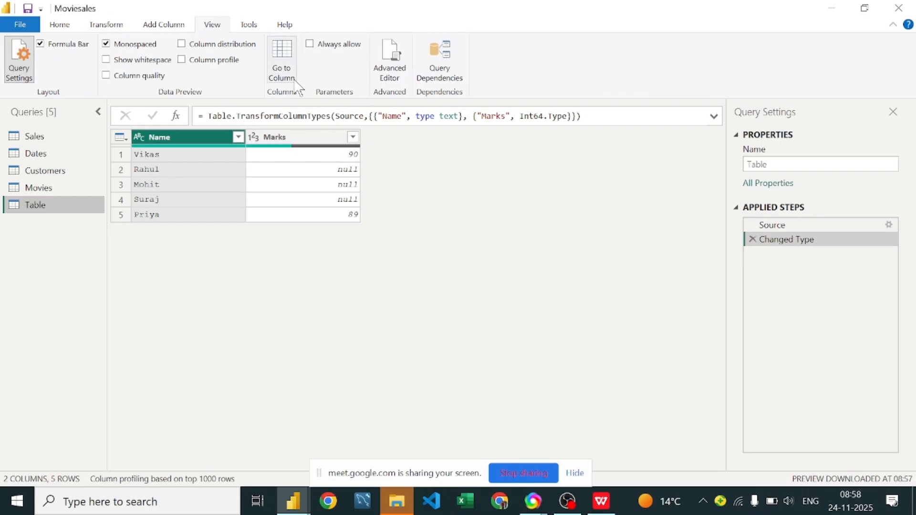
click(249, 25)
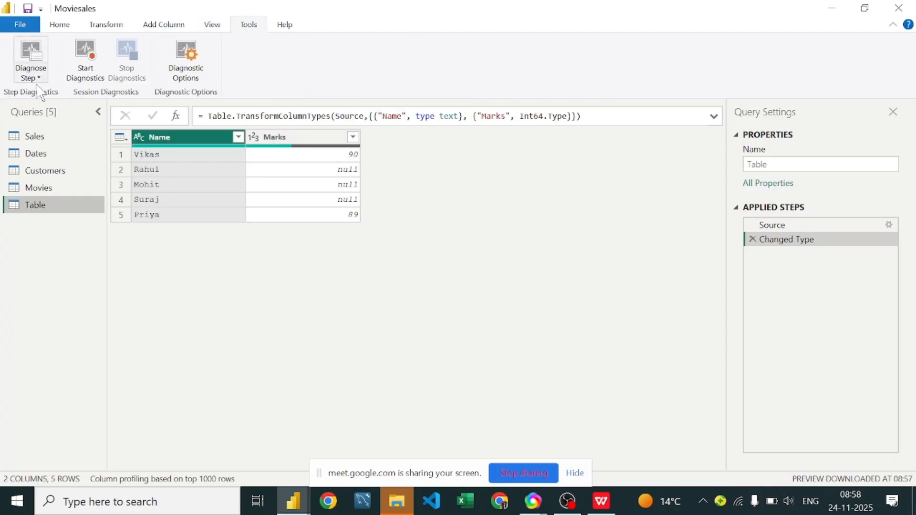
click(60, 25)
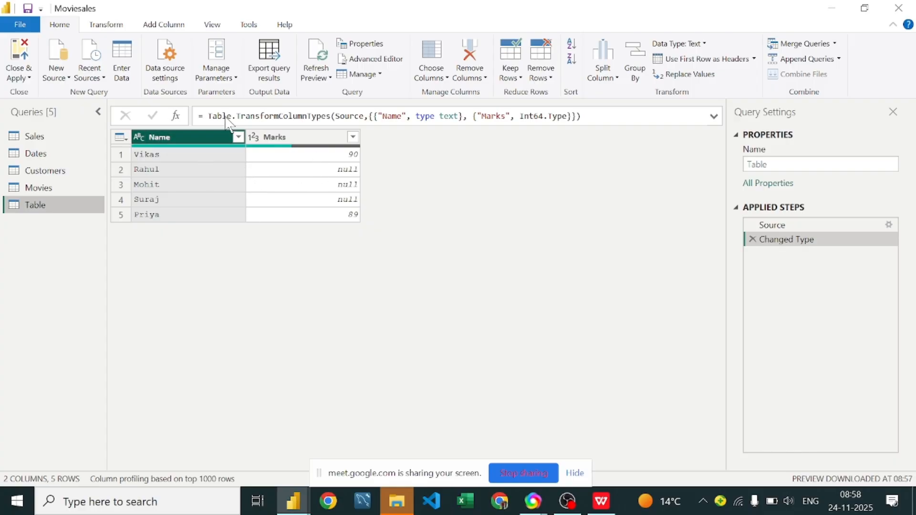
Step: Browse the new data source types and the list of recently used sources without connecting to any
click(69, 80)
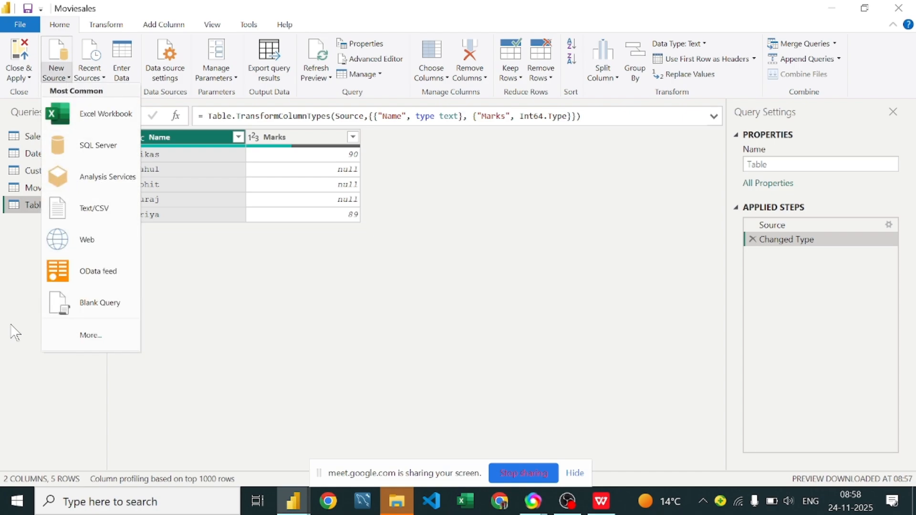
click(457, 320)
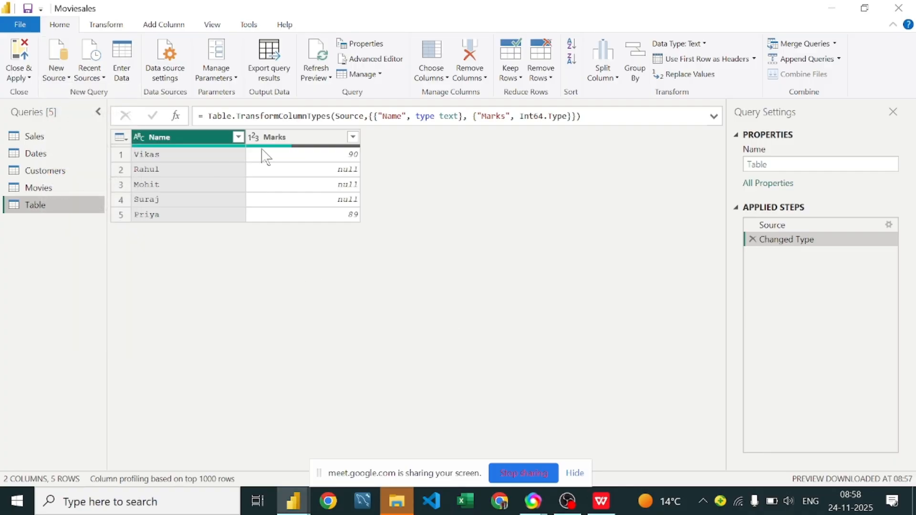
click(96, 85)
scroll(147, 157, down, 2)
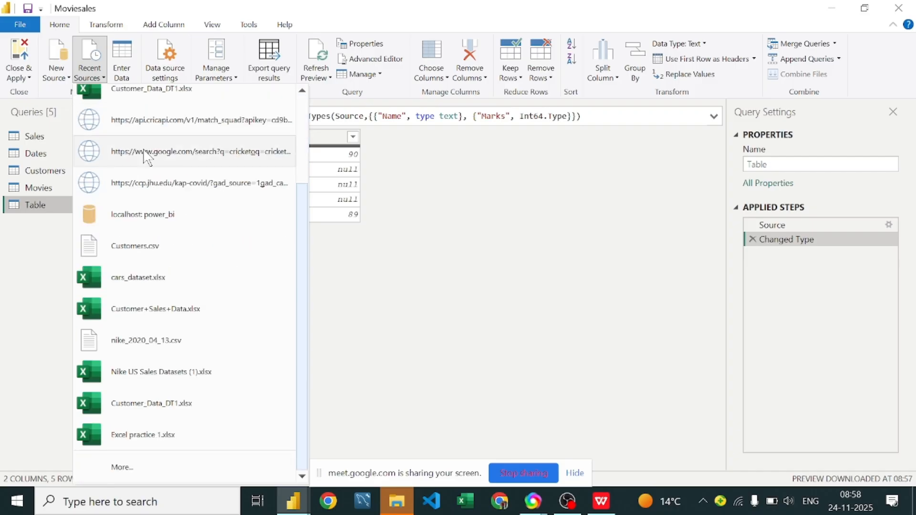
scroll(147, 183, up, 2)
scroll(145, 184, down, 2)
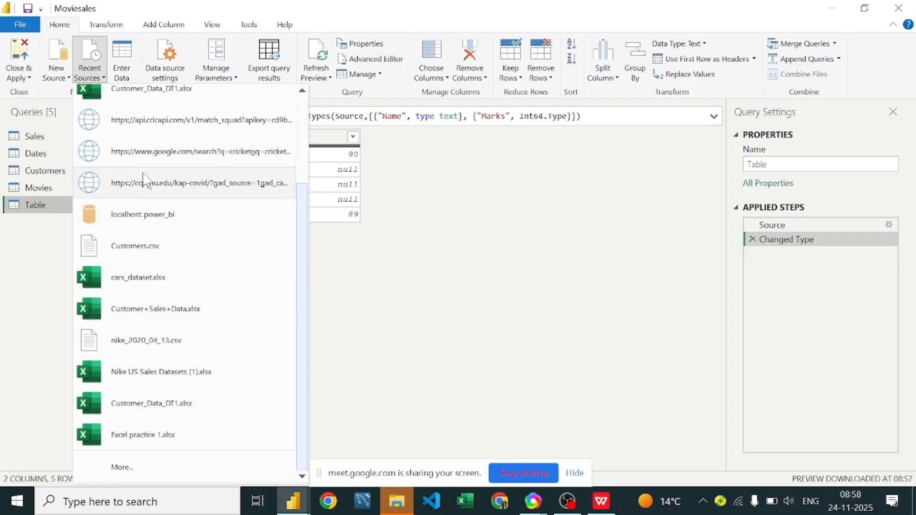
click(353, 298)
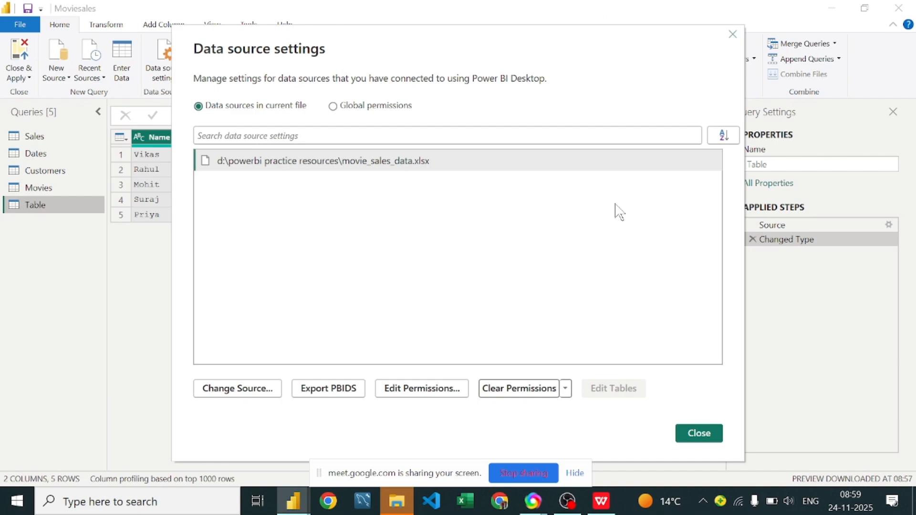
Step: Check the data source settings of the current file, and try to export the manual table's query results
click(733, 34)
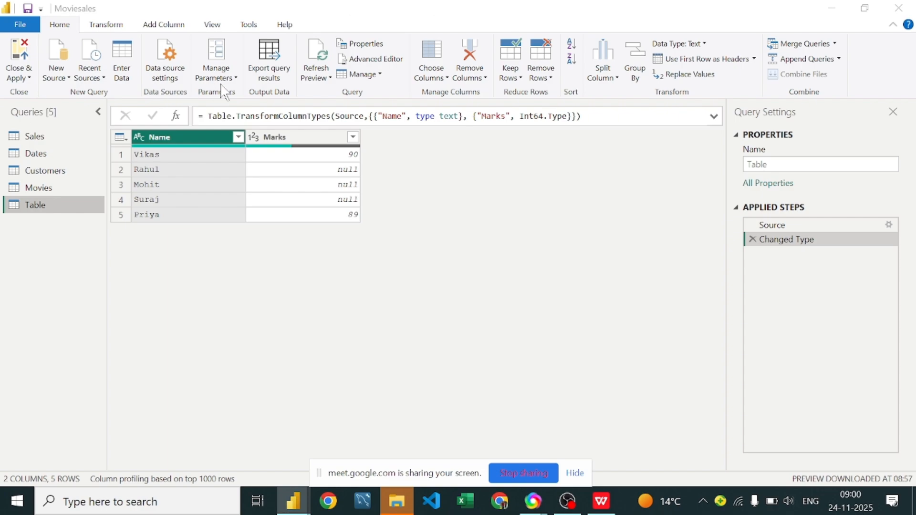
click(293, 69)
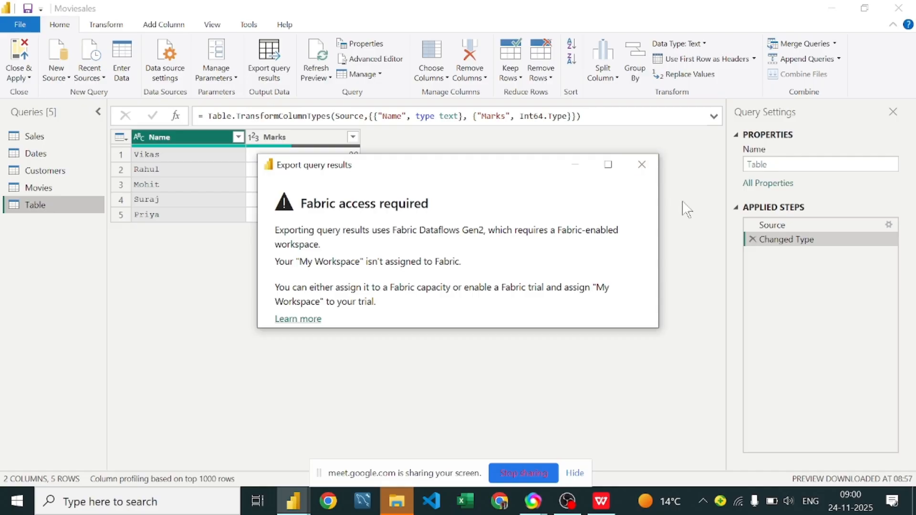
click(642, 165)
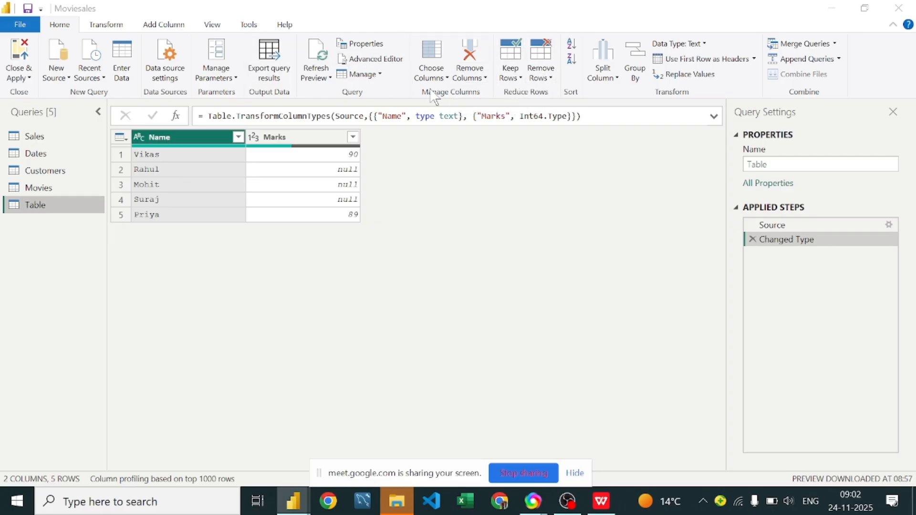
click(441, 76)
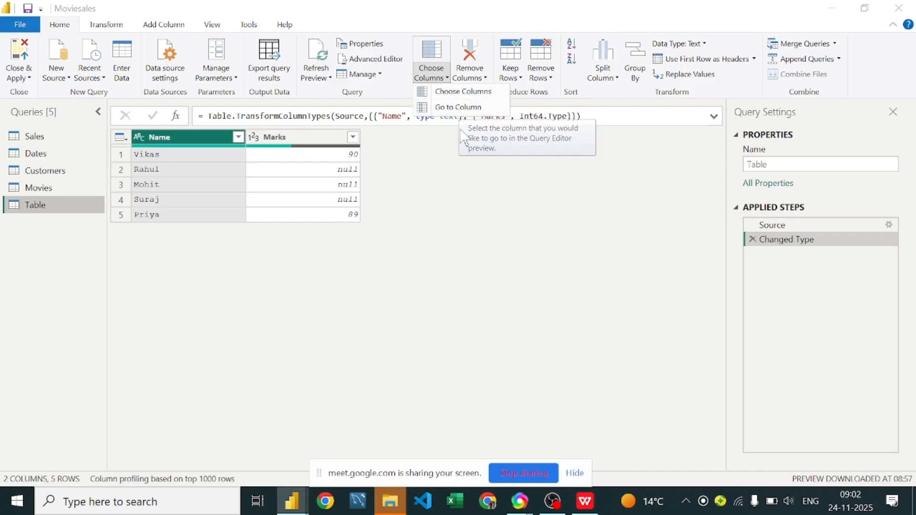
click(485, 79)
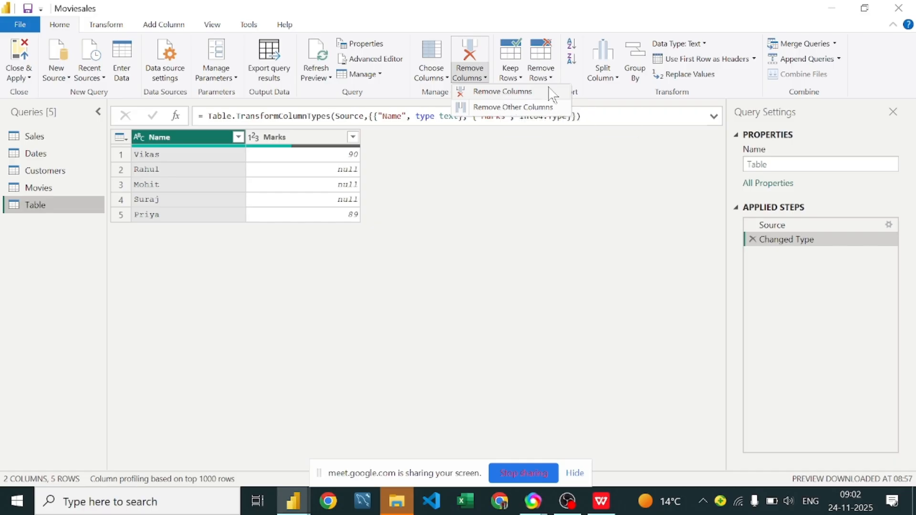
click(553, 181)
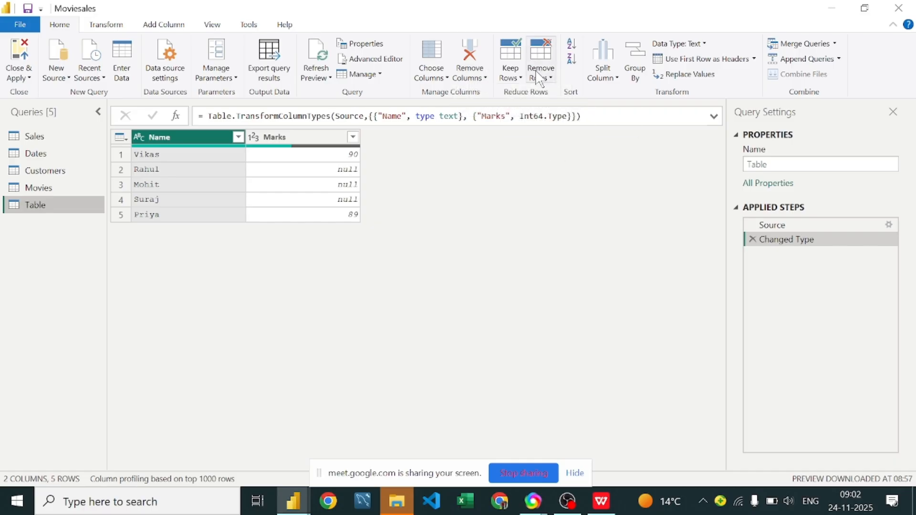
Step: Keep only the top 3 rows of the manual table, and delete that applied step again
click(524, 79)
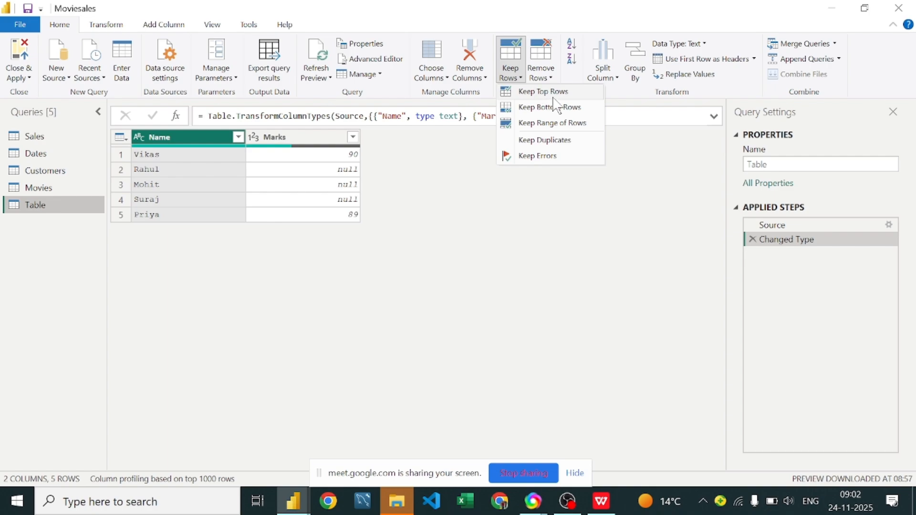
click(544, 91)
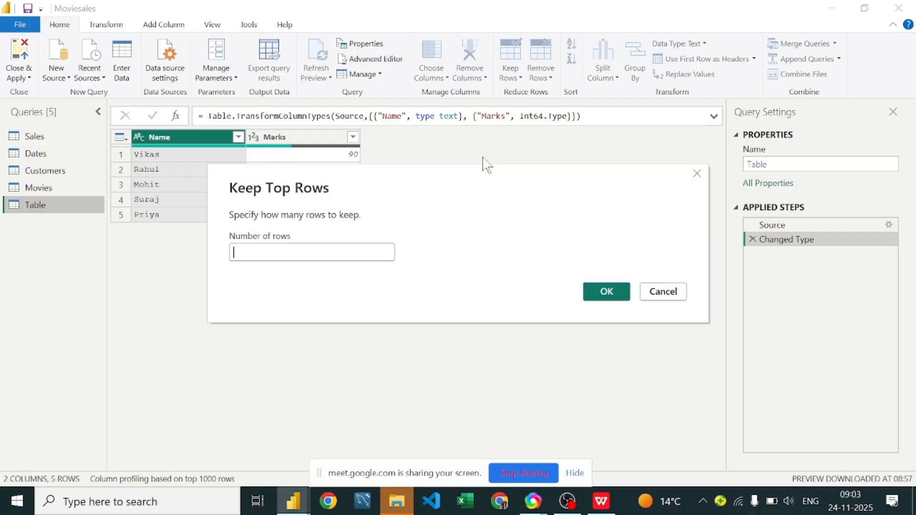
text(3)
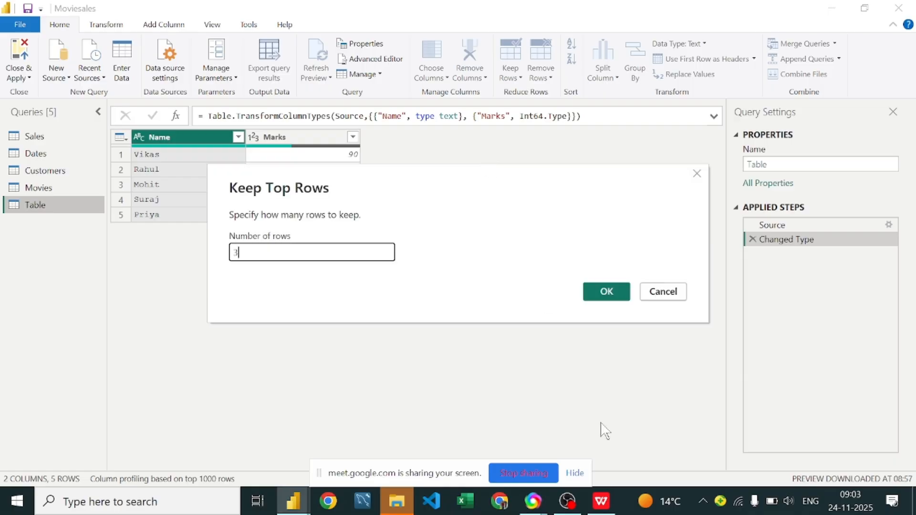
click(614, 295)
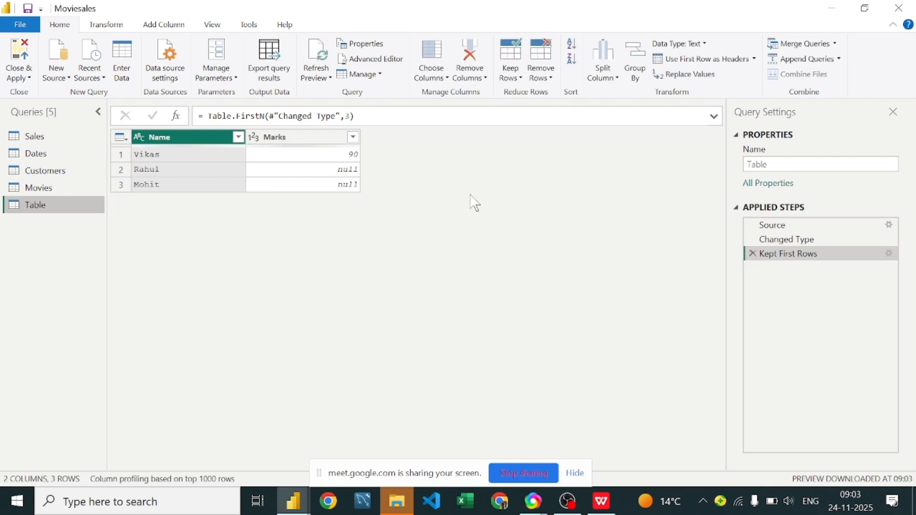
click(752, 254)
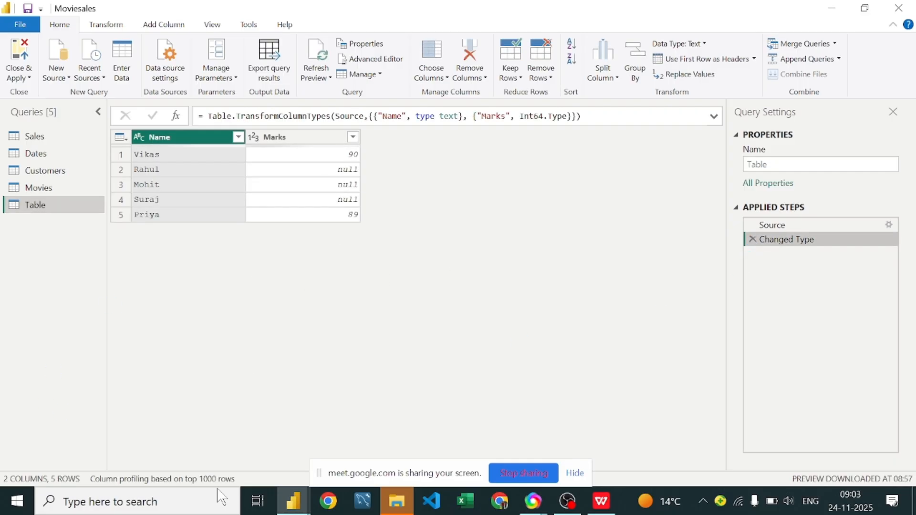
Step: Look over the available row-removal commands and the columns of the Sales and Customers queries
click(553, 84)
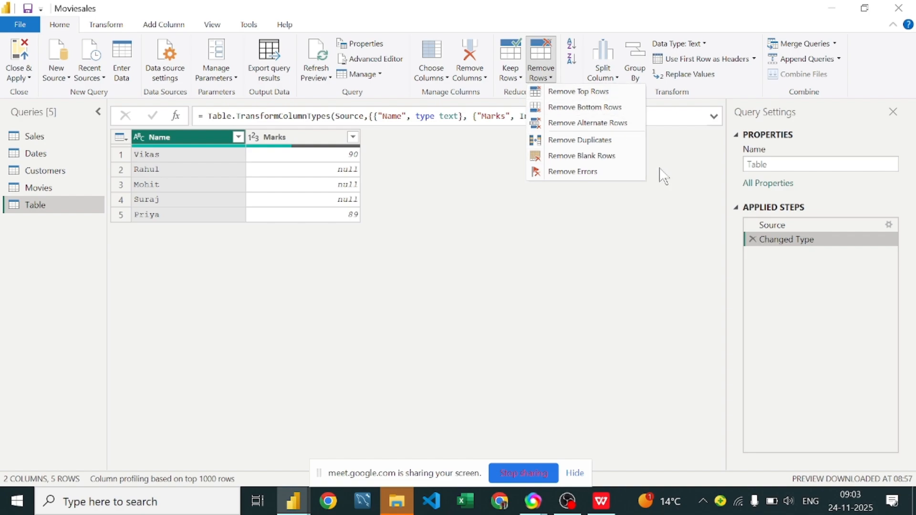
click(687, 181)
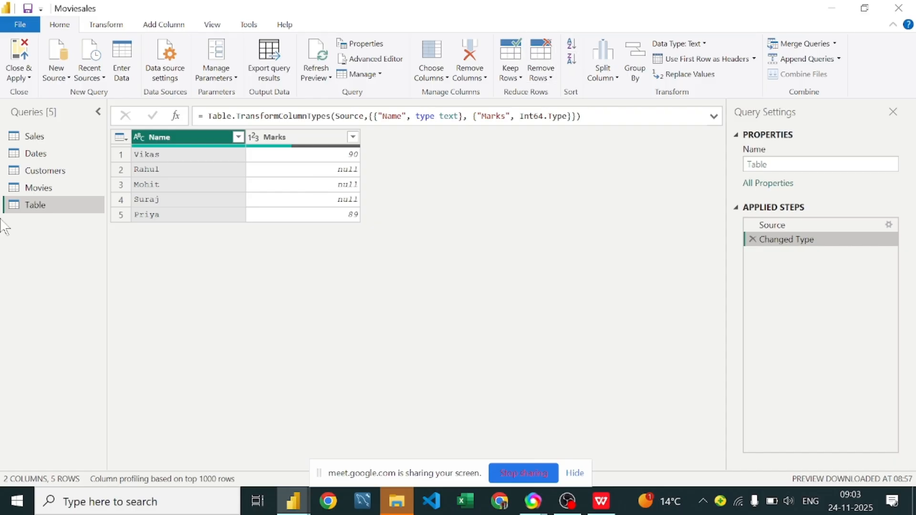
click(57, 141)
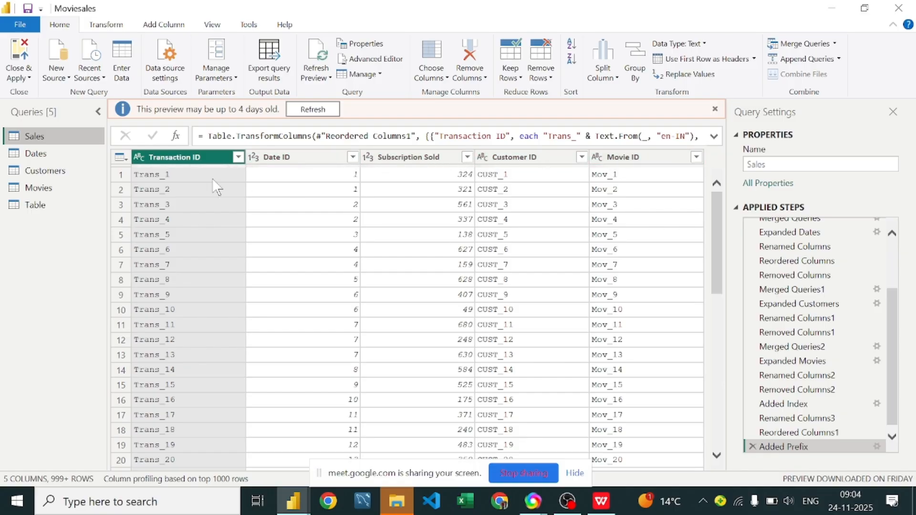
click(66, 174)
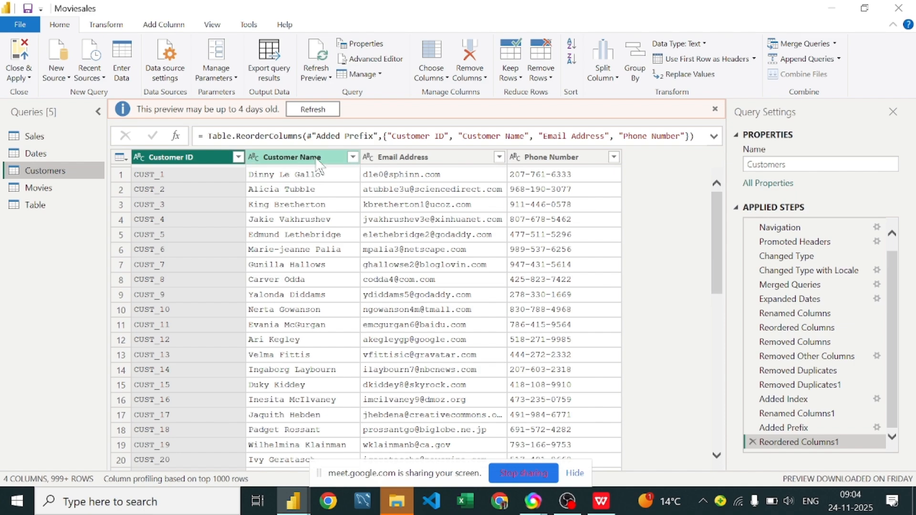
Step: Sort the Sales query by Subscription Sold in ascending order, and dismiss the outdated-preview notice
click(18, 142)
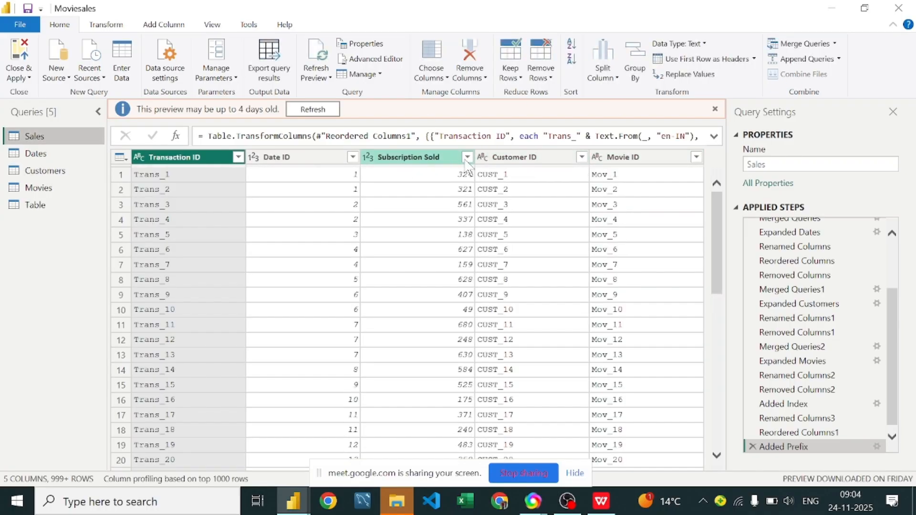
click(403, 165)
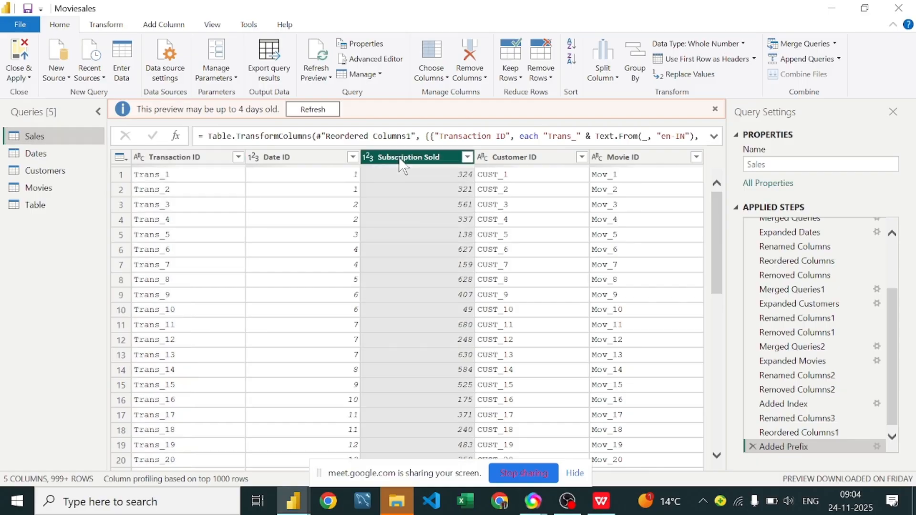
click(576, 44)
click(576, 43)
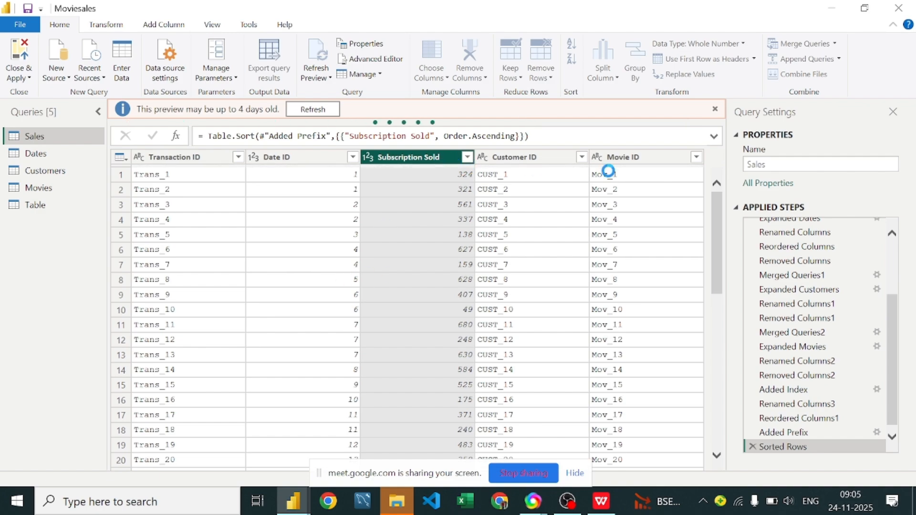
click(591, 133)
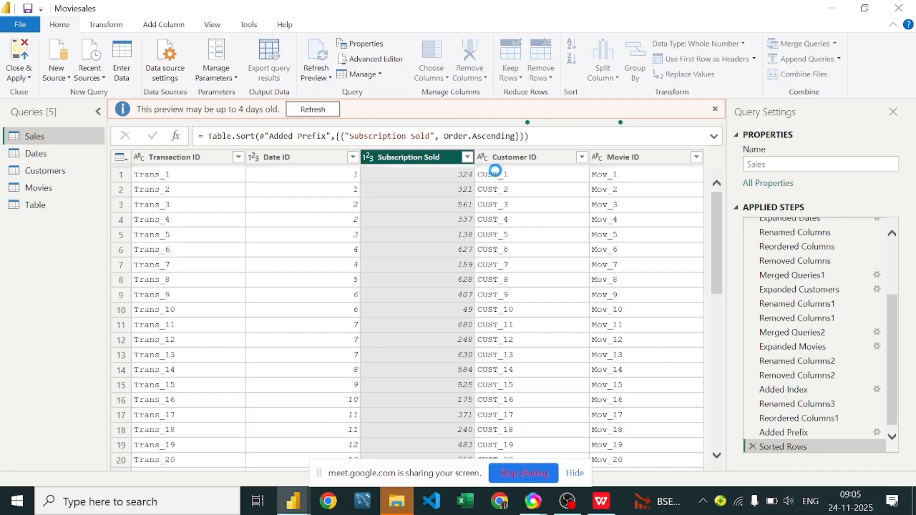
click(426, 151)
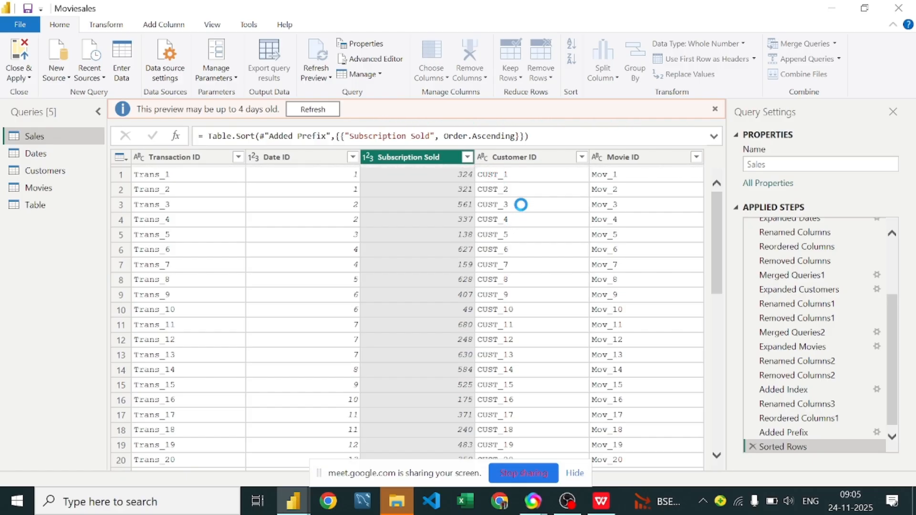
click(715, 110)
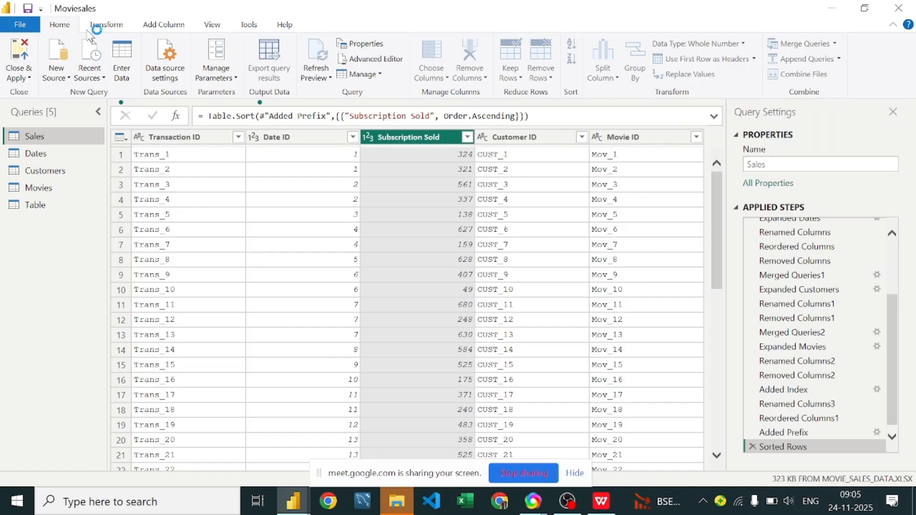
Step: Compare the grouping, header-promotion and transpose commands available for the Sales query, without applying any
click(107, 26)
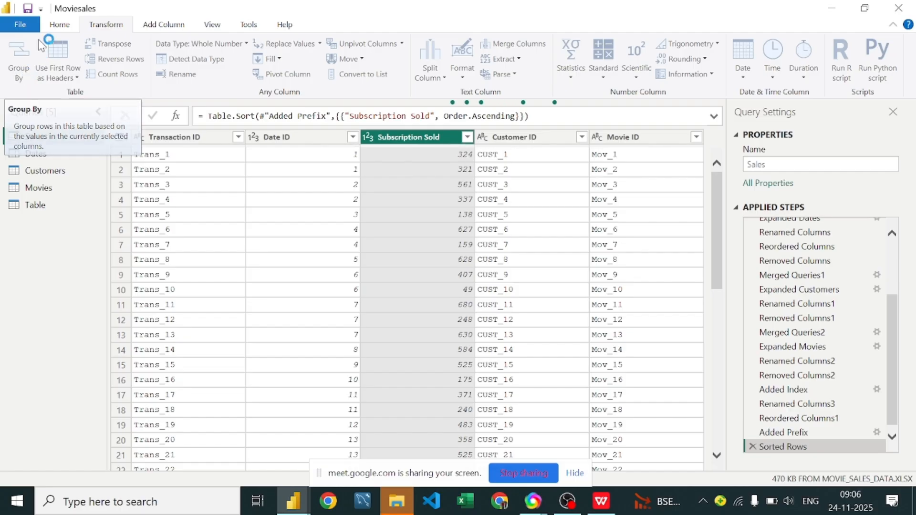
click(58, 25)
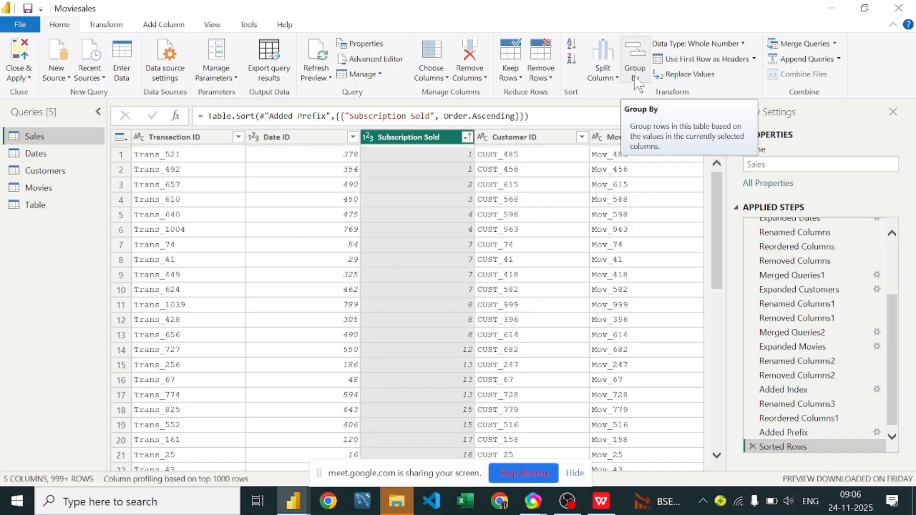
click(162, 138)
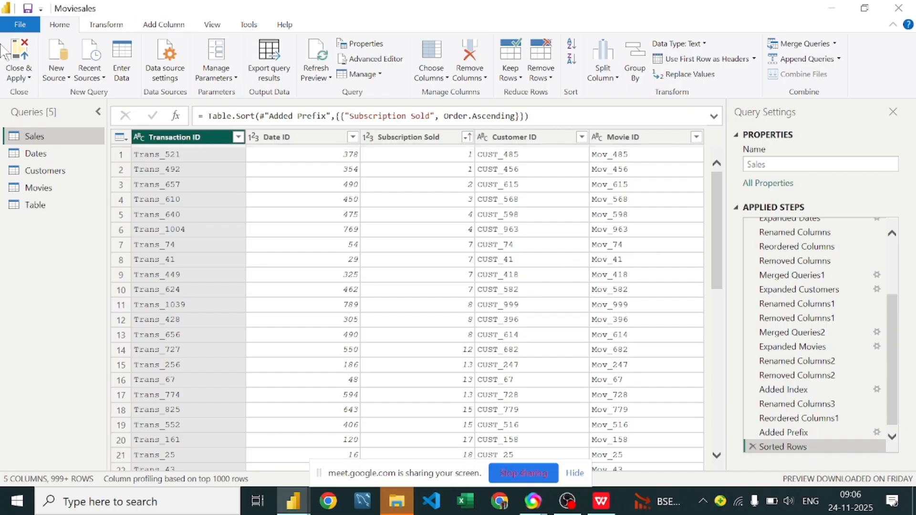
click(109, 25)
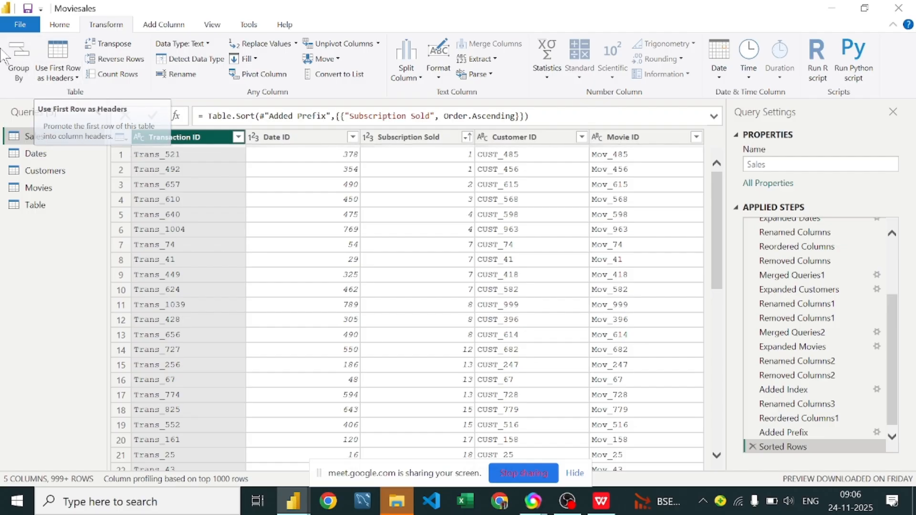
click(59, 25)
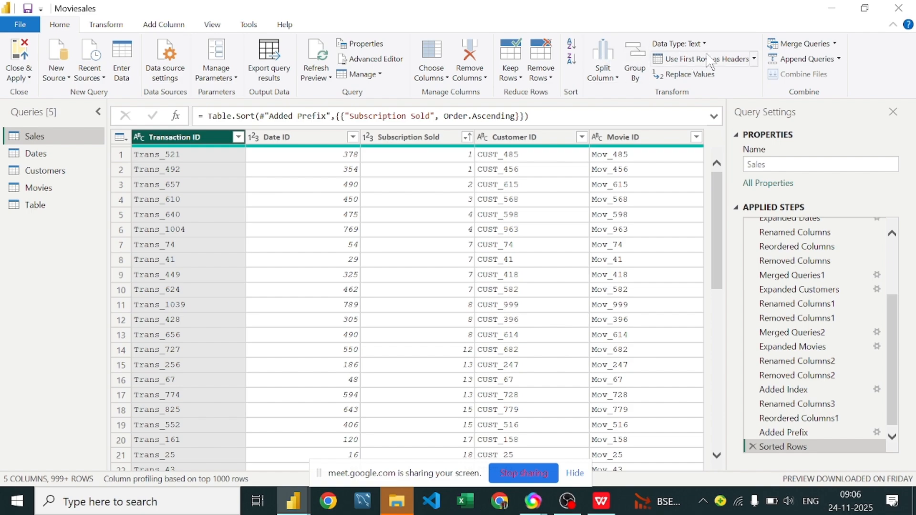
click(105, 25)
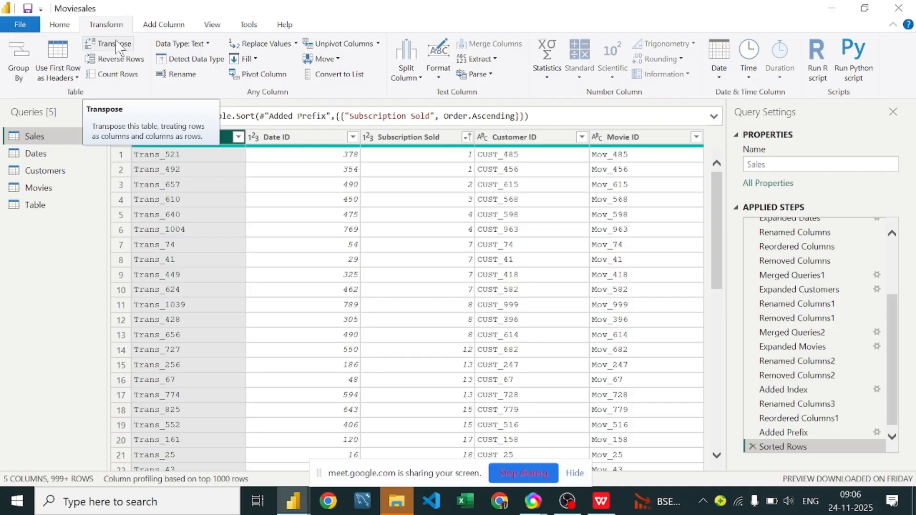
Step: Transpose the manual Name and Marks table so that its rows become columns
click(55, 212)
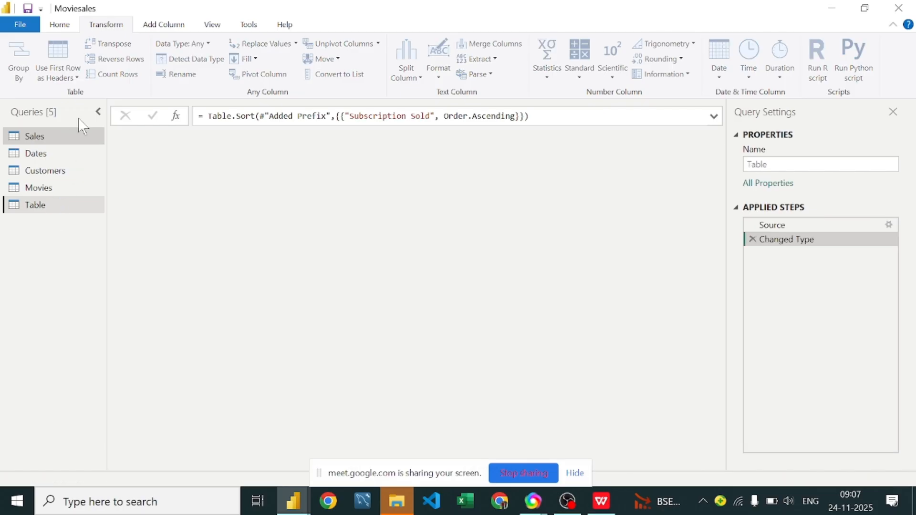
click(109, 45)
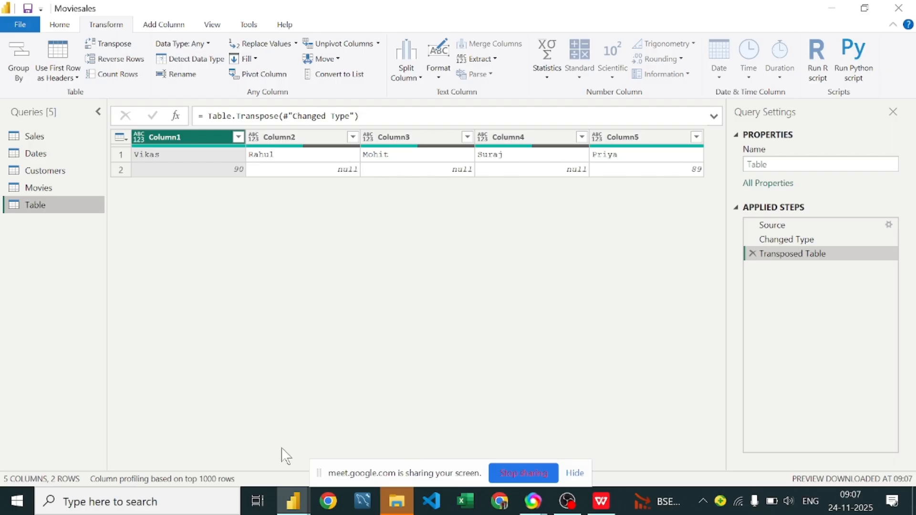
drag(414, 479, 243, 457)
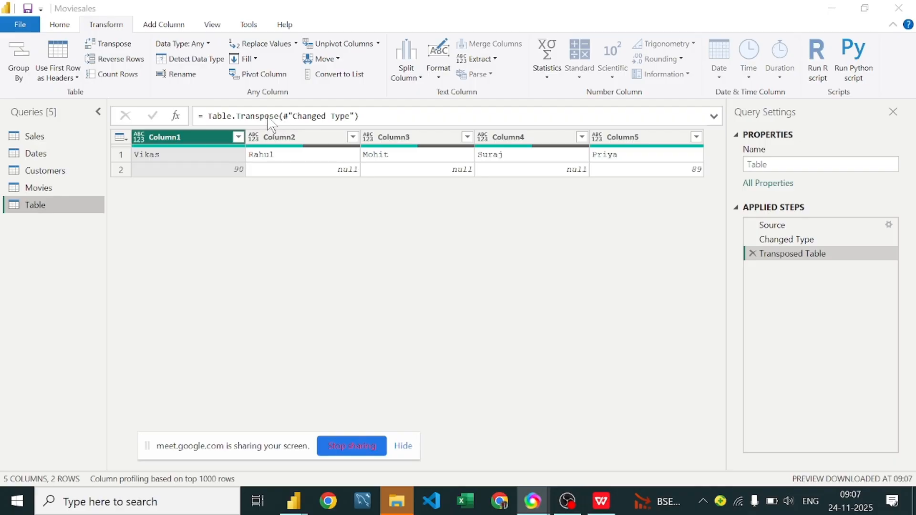
Step: Promote the first row of the transposed table, which holds the student names, to column headers
click(258, 150)
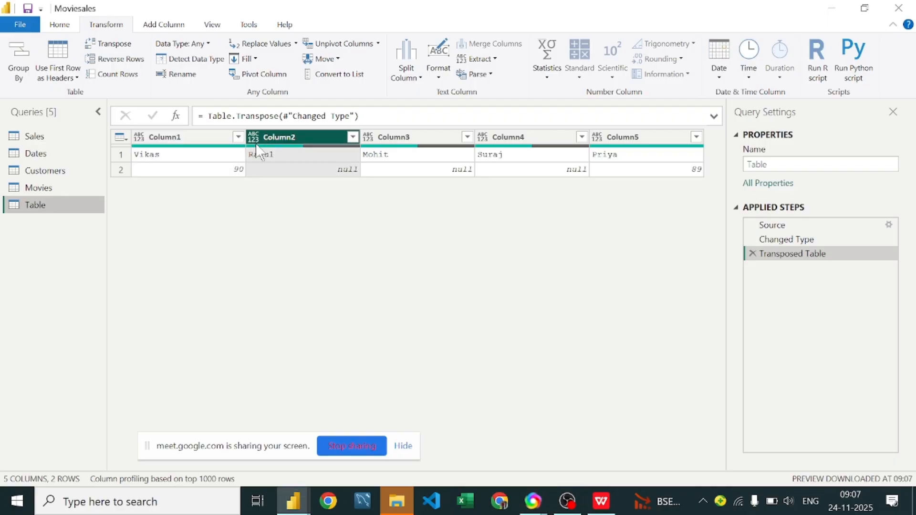
mouse_move(256, 143)
mouse_down()
mouse_move(155, 150)
mouse_move(274, 144)
mouse_up()
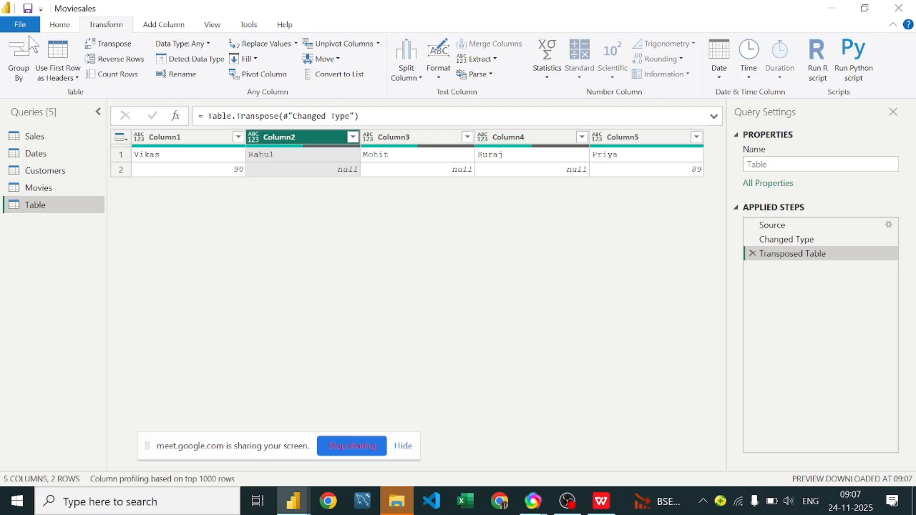
click(72, 61)
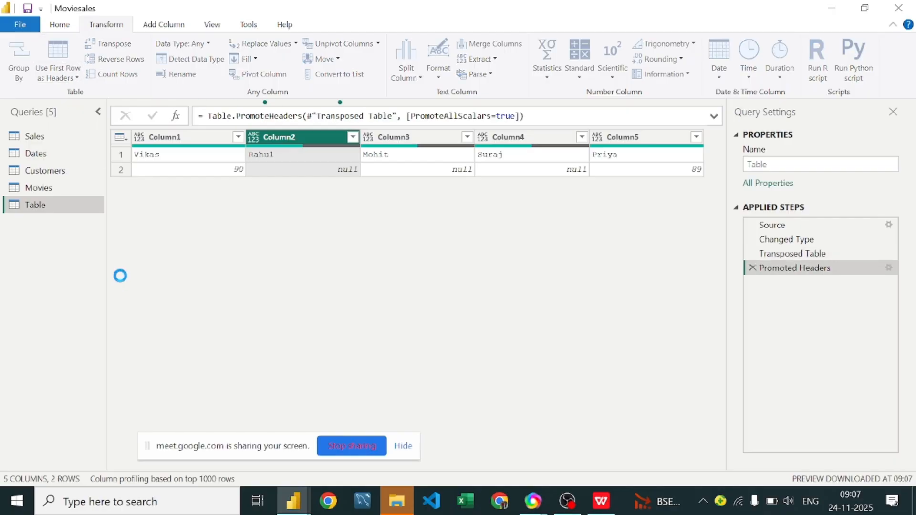